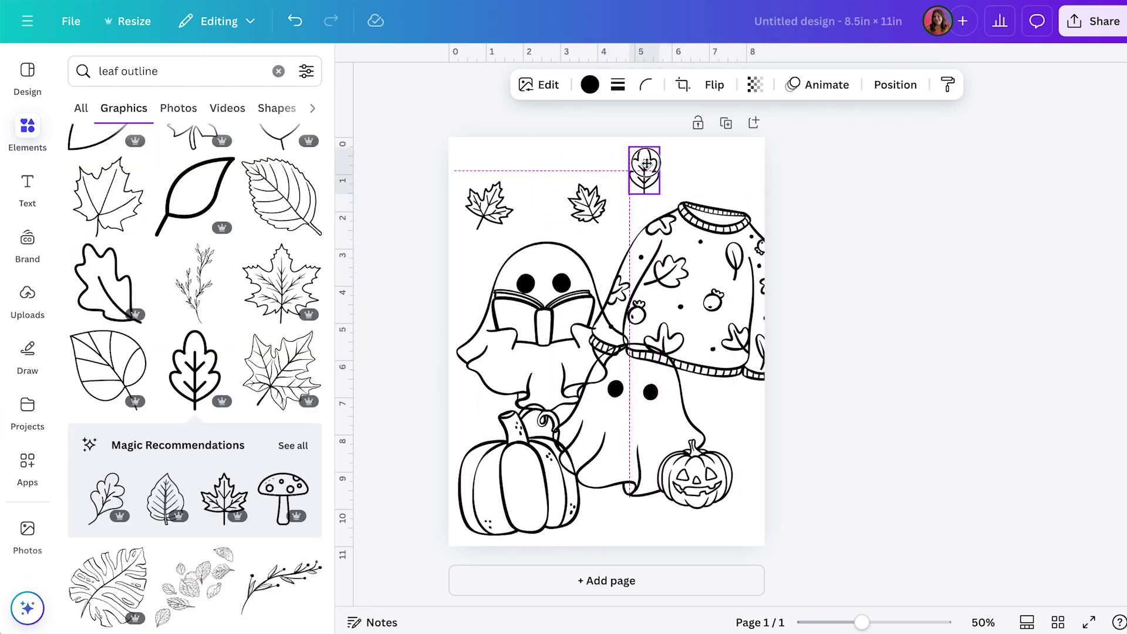
- Place the maple leaf at the page's top-left and browse the creator's outline graphics
{"action": "left_click_drag", "start_coordinate": [642, 212], "coordinate": [674, 238]}
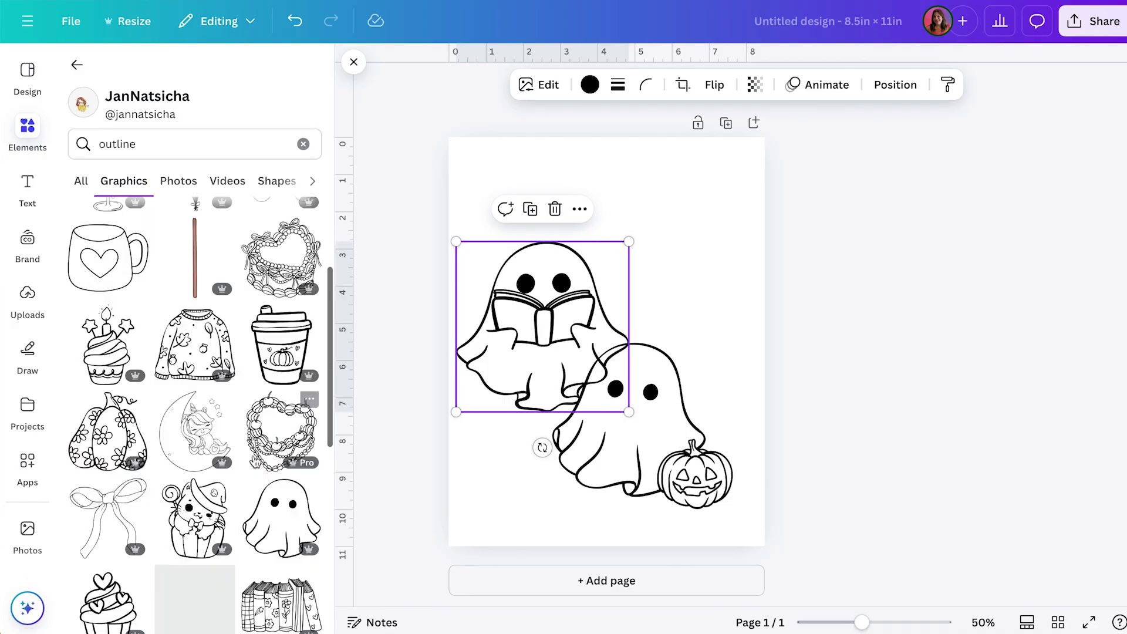
{"action": "scroll", "coordinate": [254, 460], "scroll_direction": "down", "scroll_amount": 5}
{"action": "scroll", "coordinate": [253, 460], "scroll_direction": "down", "scroll_amount": 3}
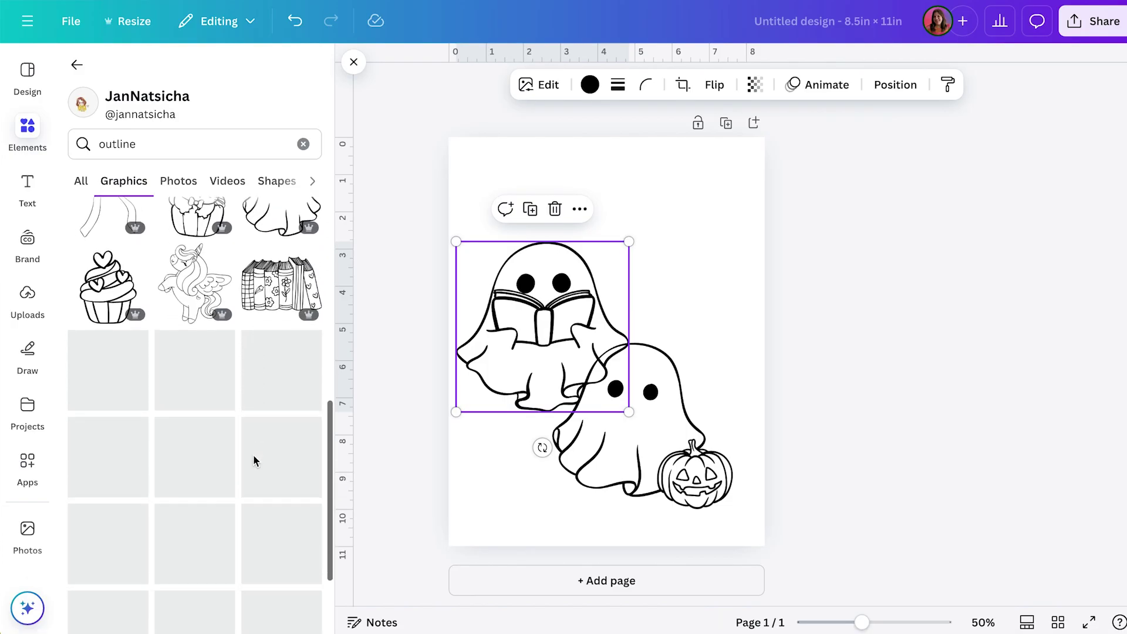
{"action": "scroll", "coordinate": [179, 357], "scroll_direction": "down", "scroll_amount": 4}
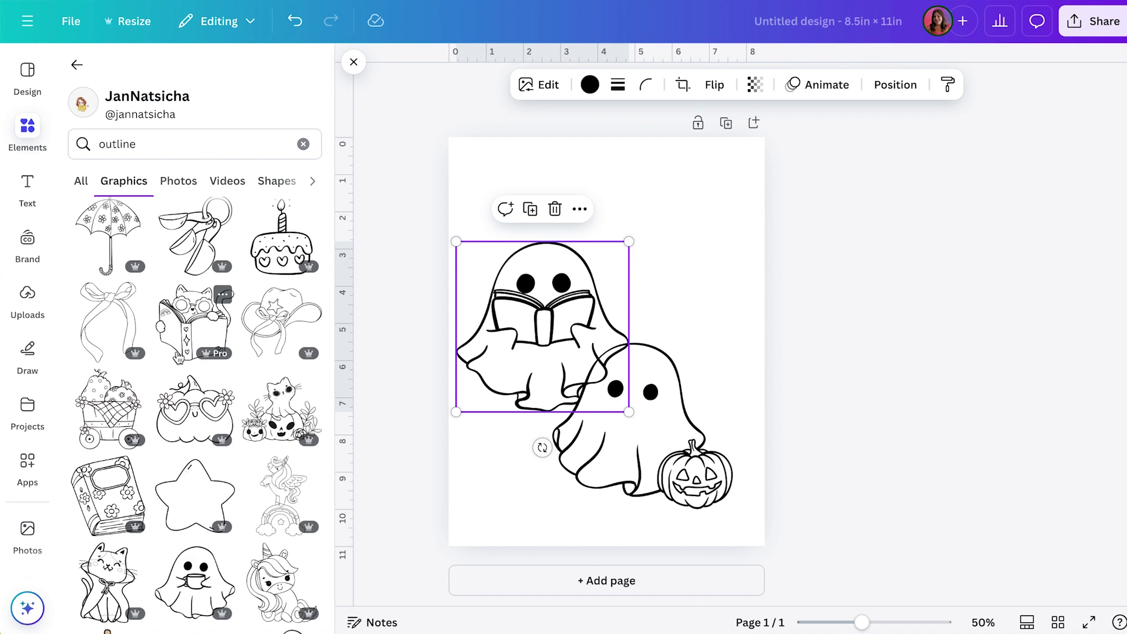
{"action": "scroll", "coordinate": [179, 356], "scroll_direction": "down", "scroll_amount": 5}
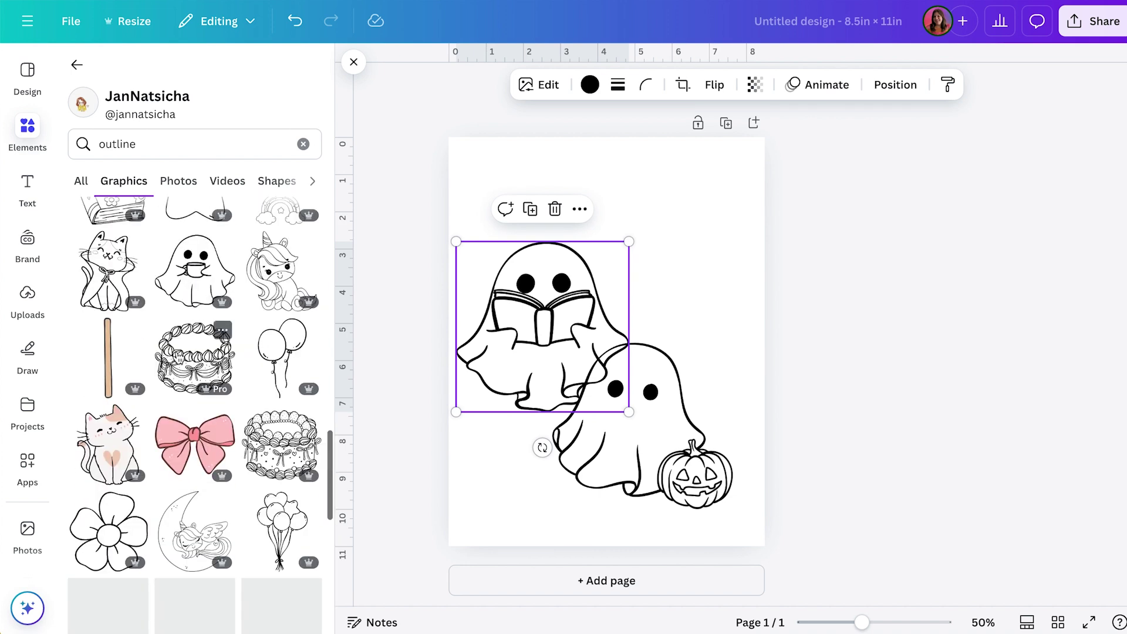
{"action": "scroll", "coordinate": [179, 357], "scroll_direction": "down", "scroll_amount": 1}
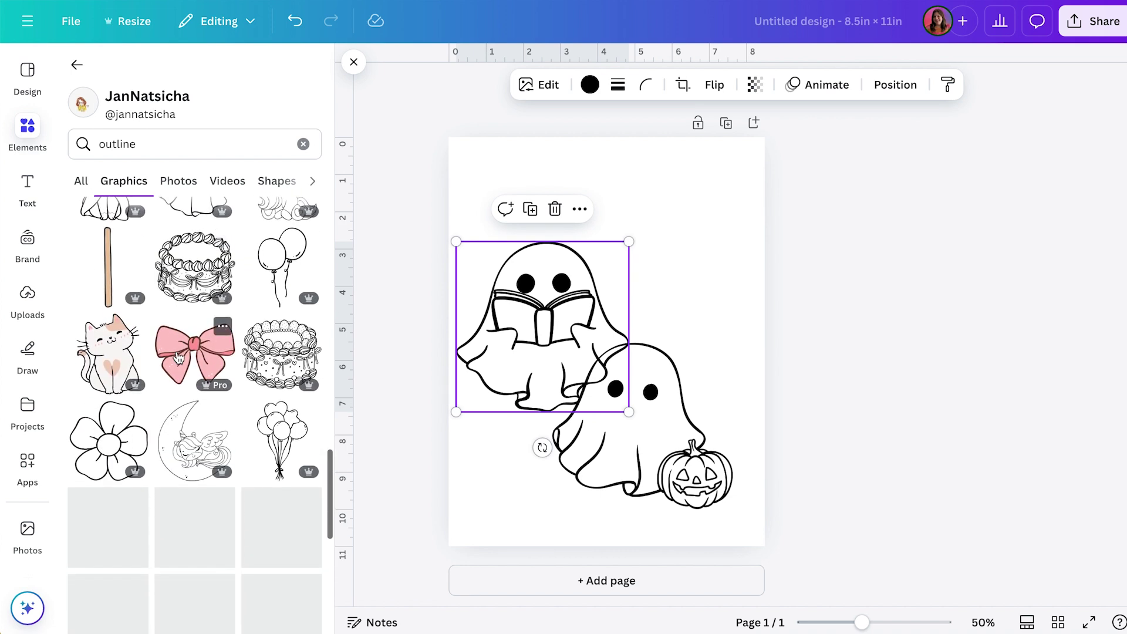
{"action": "scroll", "coordinate": [179, 358], "scroll_direction": "down", "scroll_amount": 1}
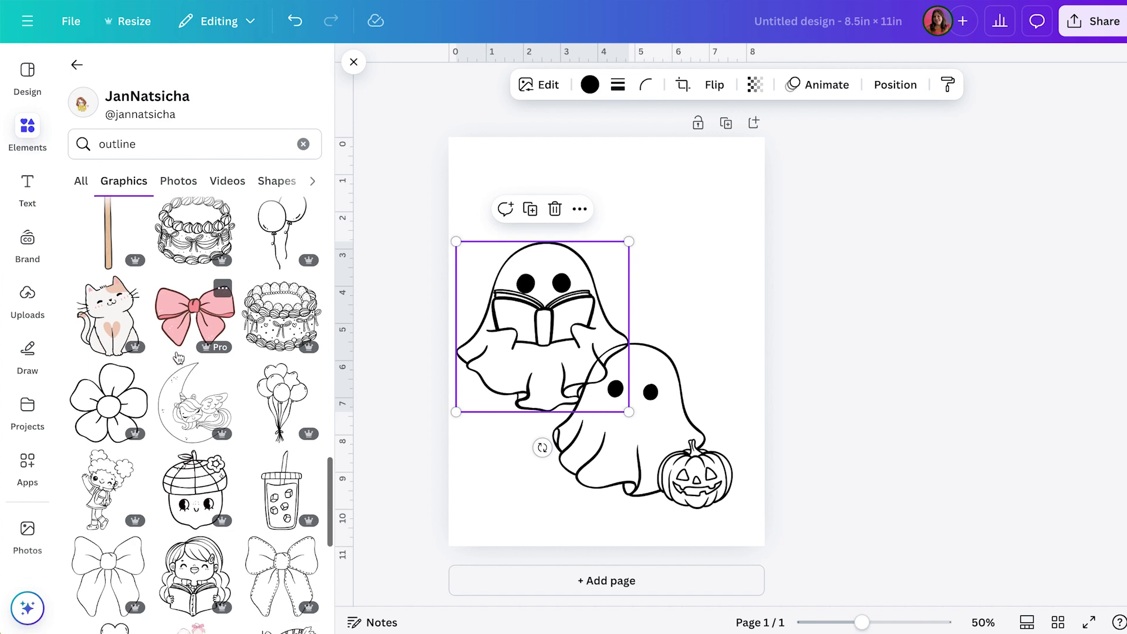
{"action": "scroll", "coordinate": [179, 358], "scroll_direction": "down", "scroll_amount": 1}
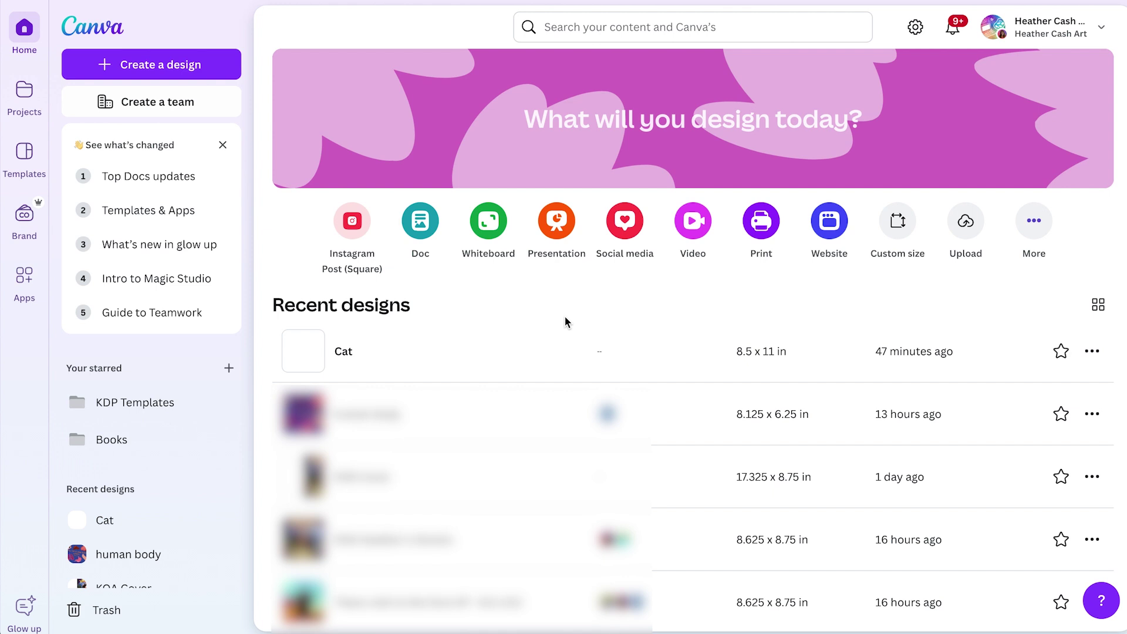
- Create a custom-size design measuring 8.5 in wide by 11 in high
{"action": "left_click", "coordinate": [184, 66]}
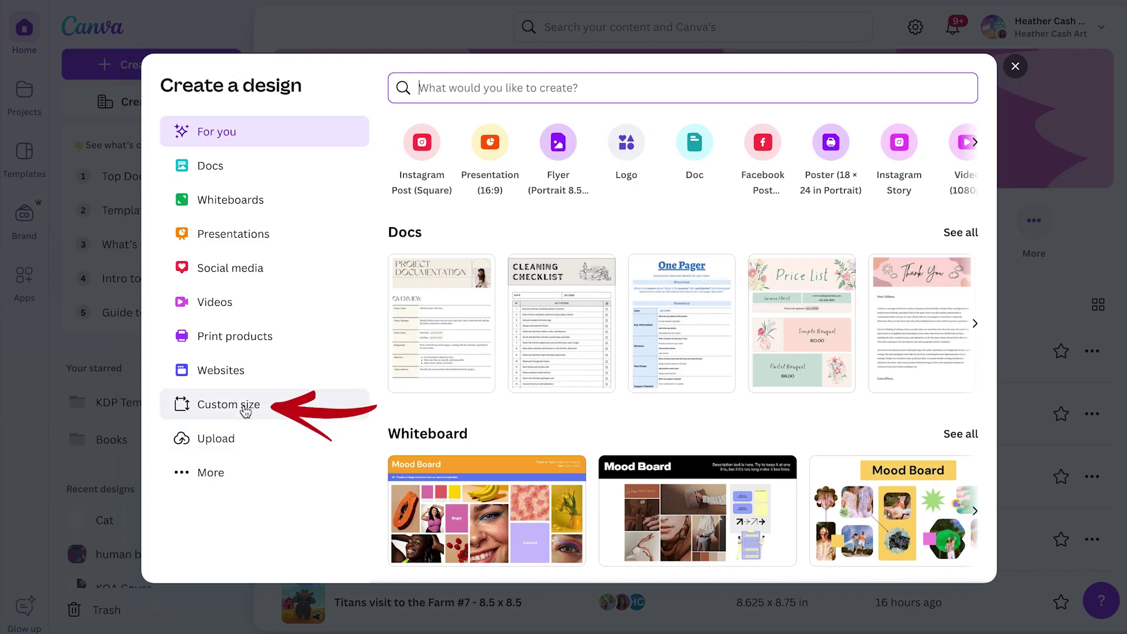
{"action": "left_click", "coordinate": [246, 410]}
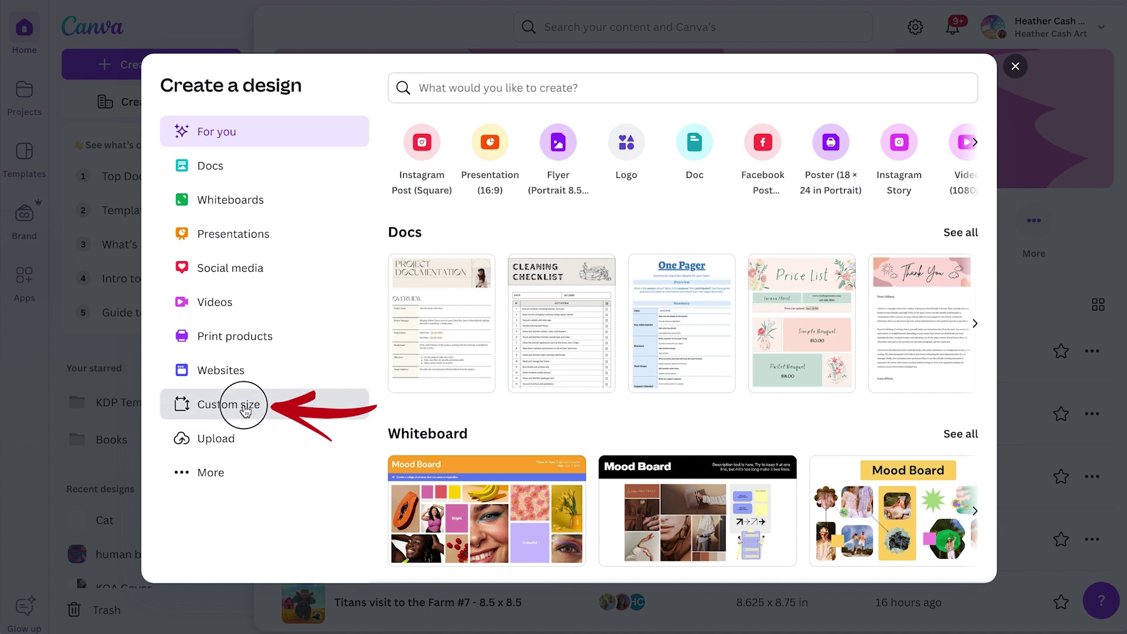
{"action": "left_click", "coordinate": [861, 168]}
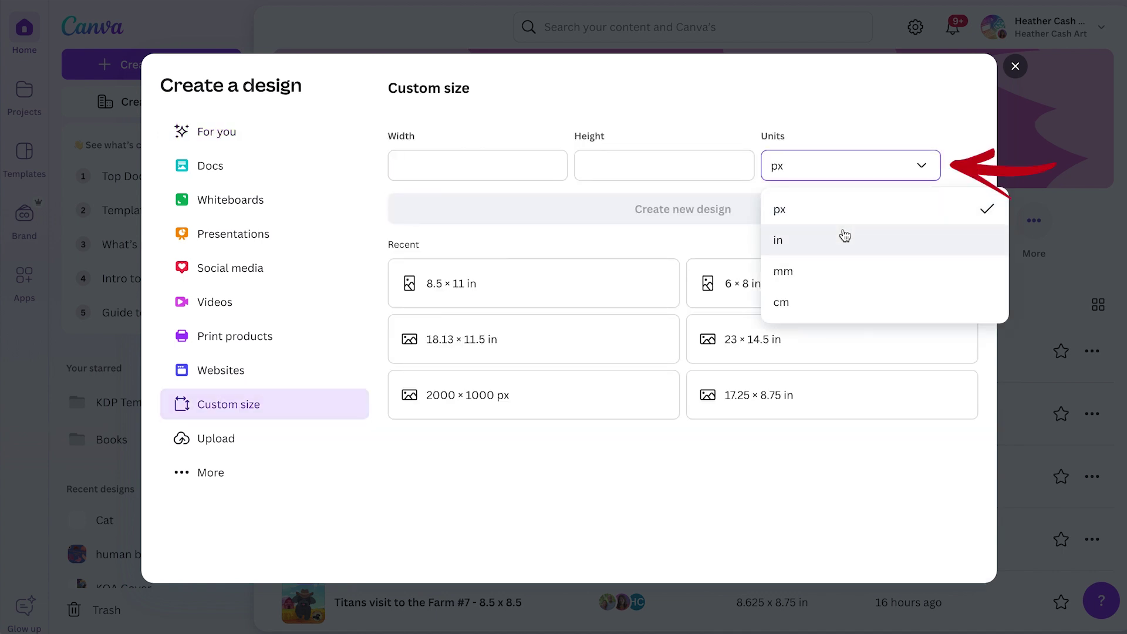
{"action": "left_click", "coordinate": [844, 236]}
{"action": "left_click", "coordinate": [470, 162]}
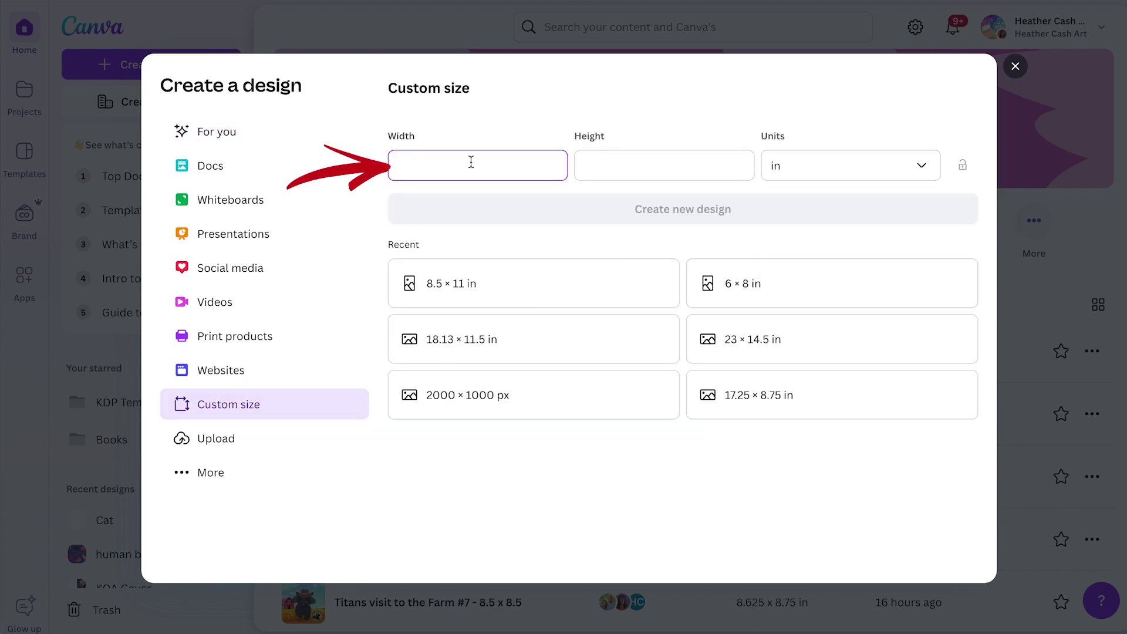
{"action": "type", "text": "8.5"}
{"action": "left_click", "coordinate": [665, 166]}
{"action": "type", "text": "11"}
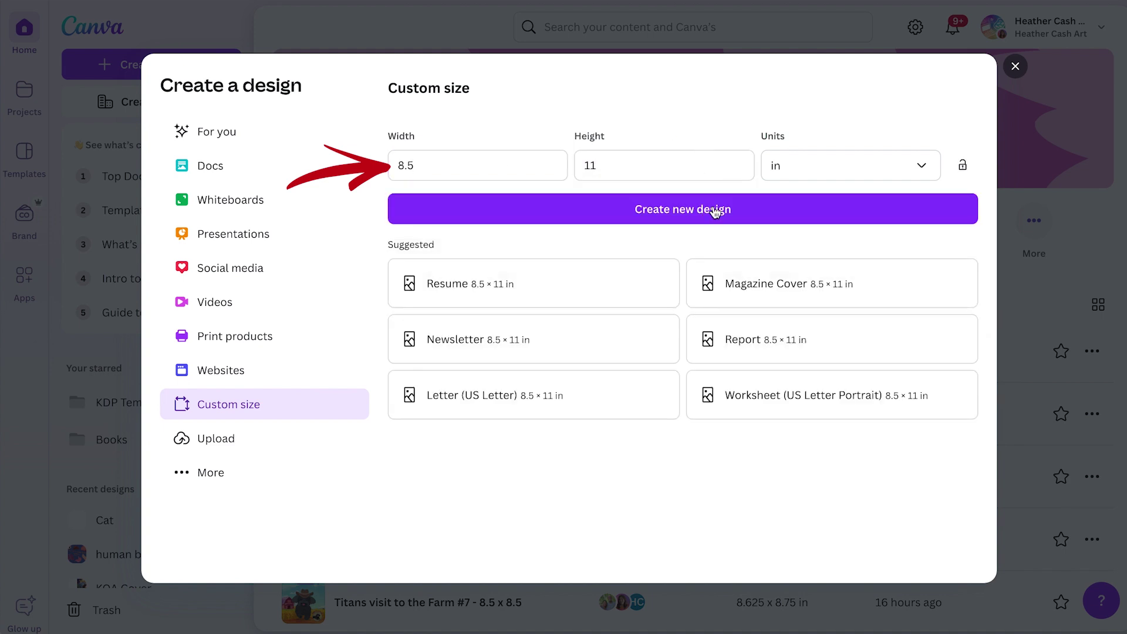
{"action": "left_click", "coordinate": [706, 218]}
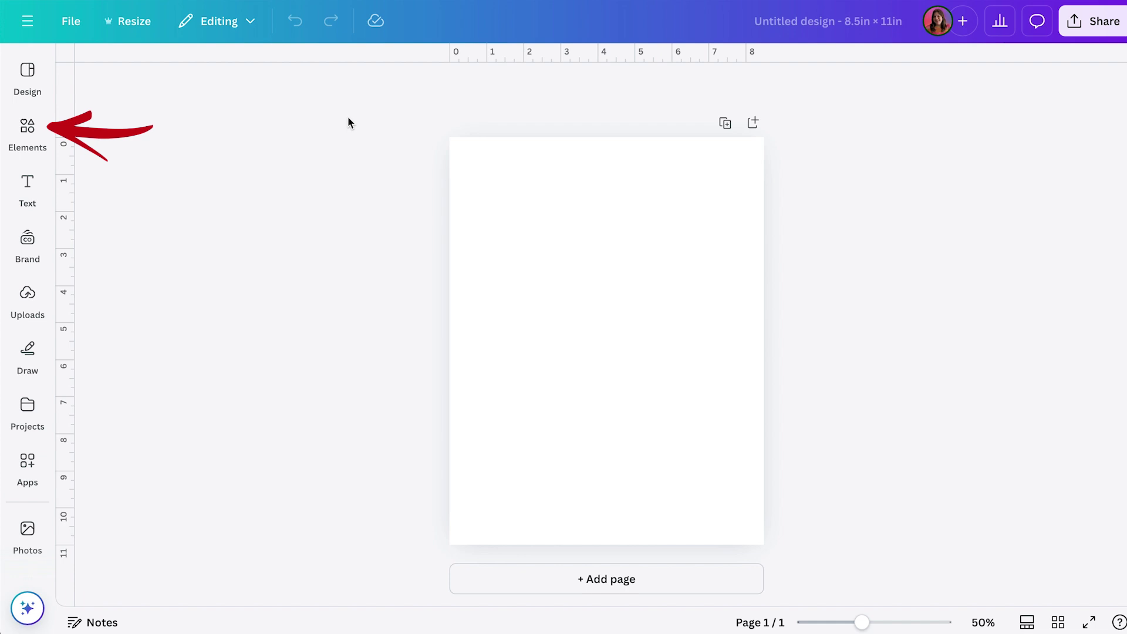
- Search Elements for 'ghost outline' and show all the matching graphics
{"action": "left_click", "coordinate": [28, 126]}
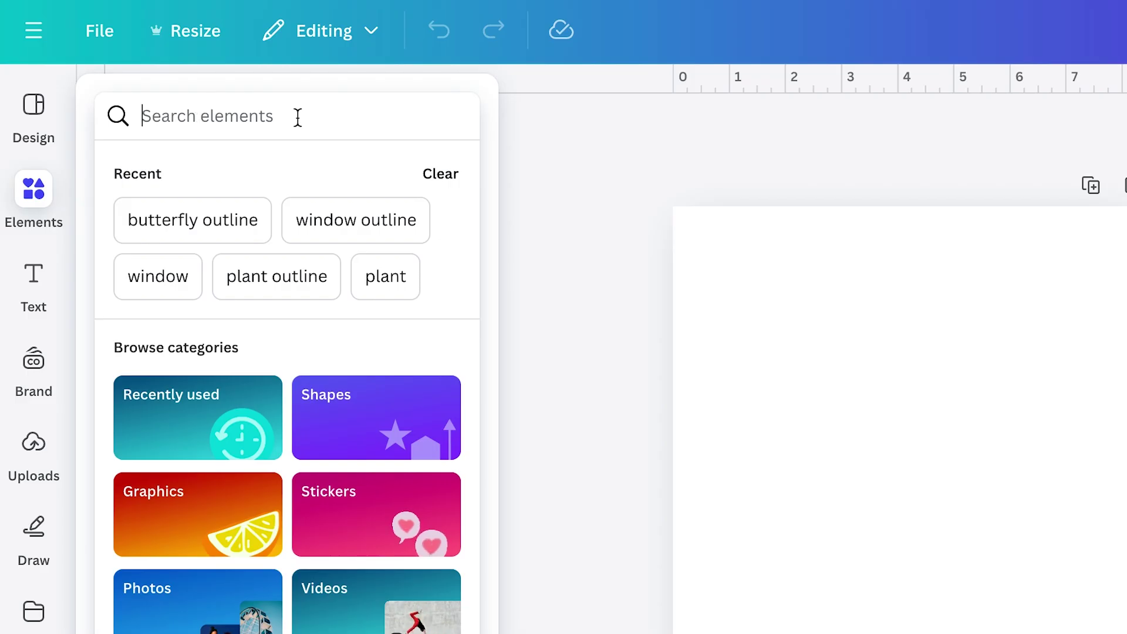
{"action": "type", "text": "ghost"}
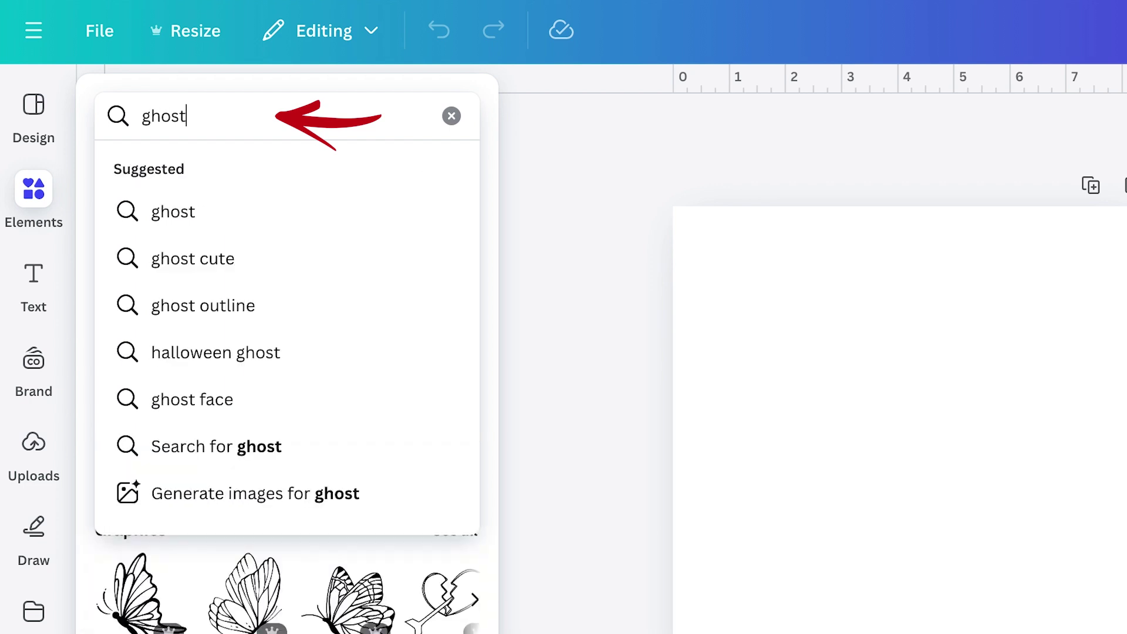
{"action": "type", "text": " outline"}
{"action": "key", "text": "Return"}
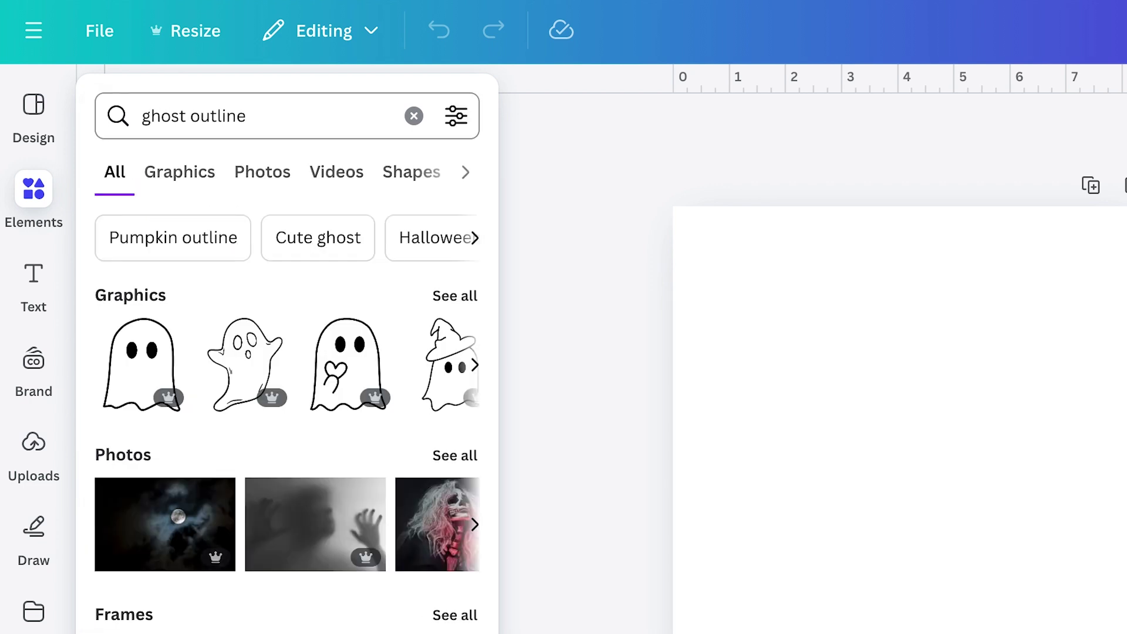
{"action": "left_click", "coordinate": [464, 308]}
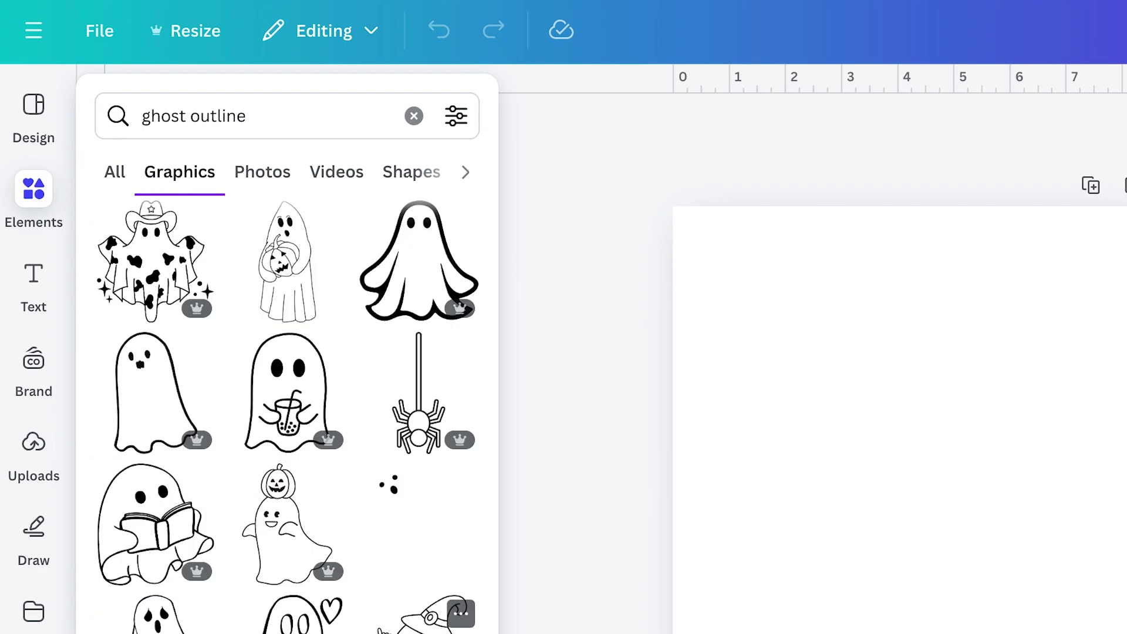
- Add a ghost outline graphic and place it near the page's top-left
{"action": "scroll", "coordinate": [417, 516], "scroll_direction": "down", "scroll_amount": 5}
{"action": "scroll", "coordinate": [417, 517], "scroll_direction": "down", "scroll_amount": 4}
{"action": "scroll", "coordinate": [416, 516], "scroll_direction": "up", "scroll_amount": 5}
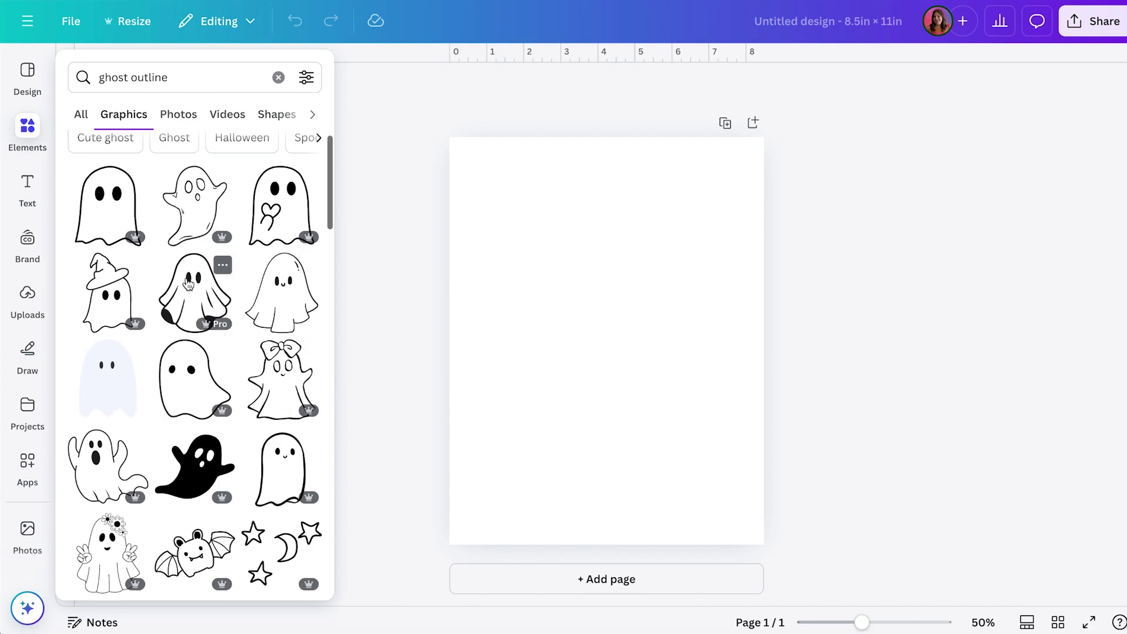
{"action": "left_click", "coordinate": [189, 285]}
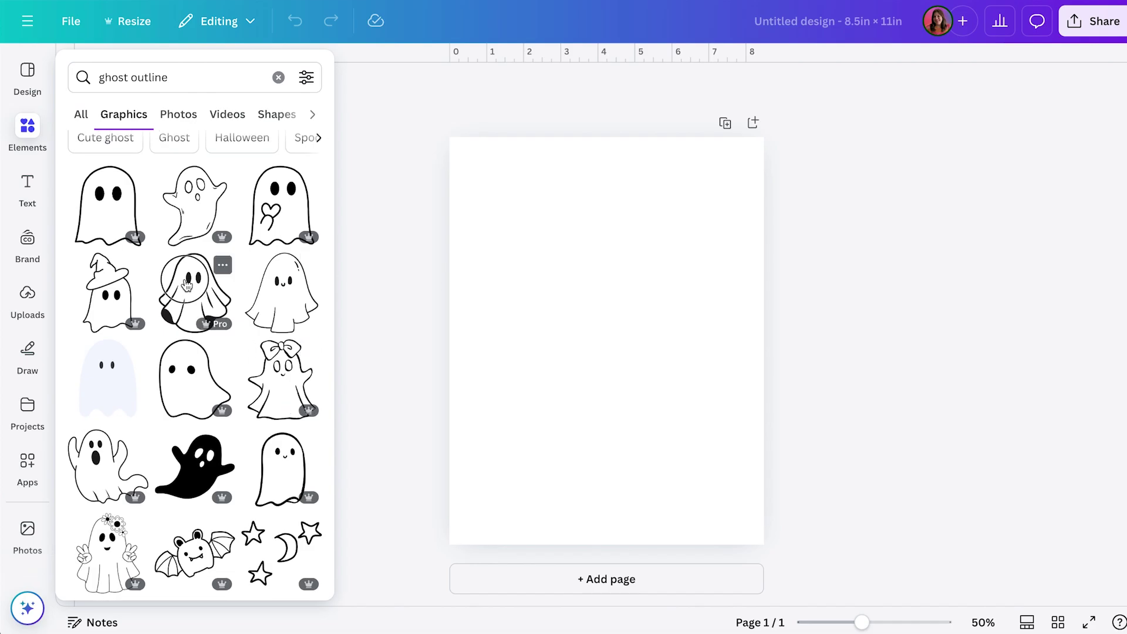
{"action": "left_click_drag", "start_coordinate": [604, 372], "coordinate": [610, 323]}
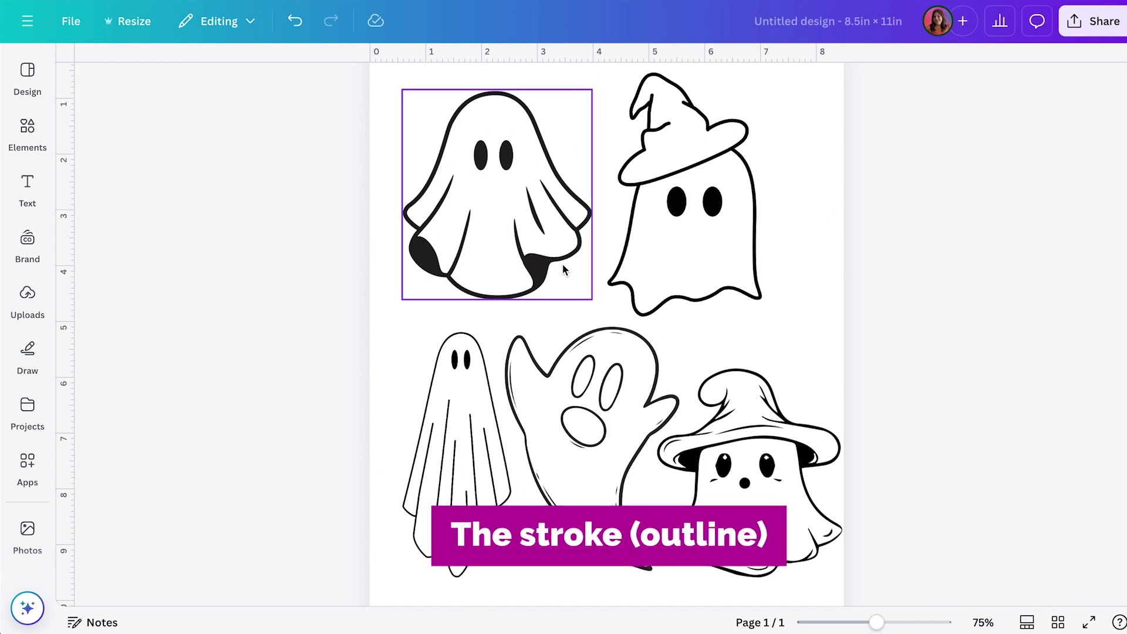
{"action": "key", "text": "ctrl+equal"}
{"action": "key", "text": "ctrl+equal"}
{"action": "left_click", "coordinate": [970, 258]}
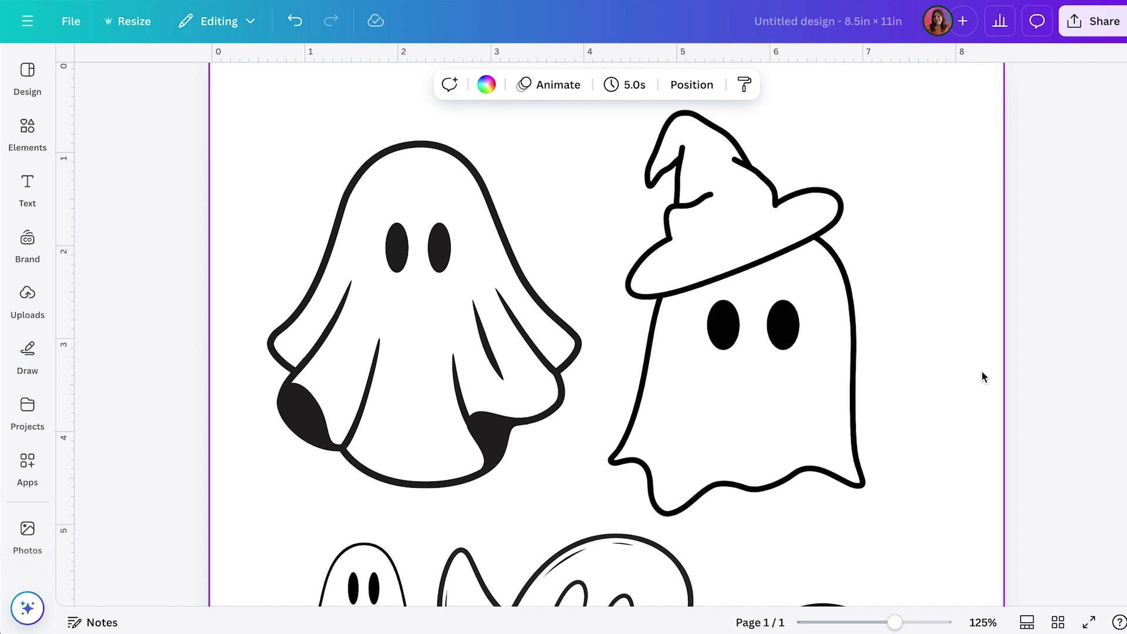
{"action": "scroll", "coordinate": [981, 371], "scroll_direction": "down", "scroll_amount": 7}
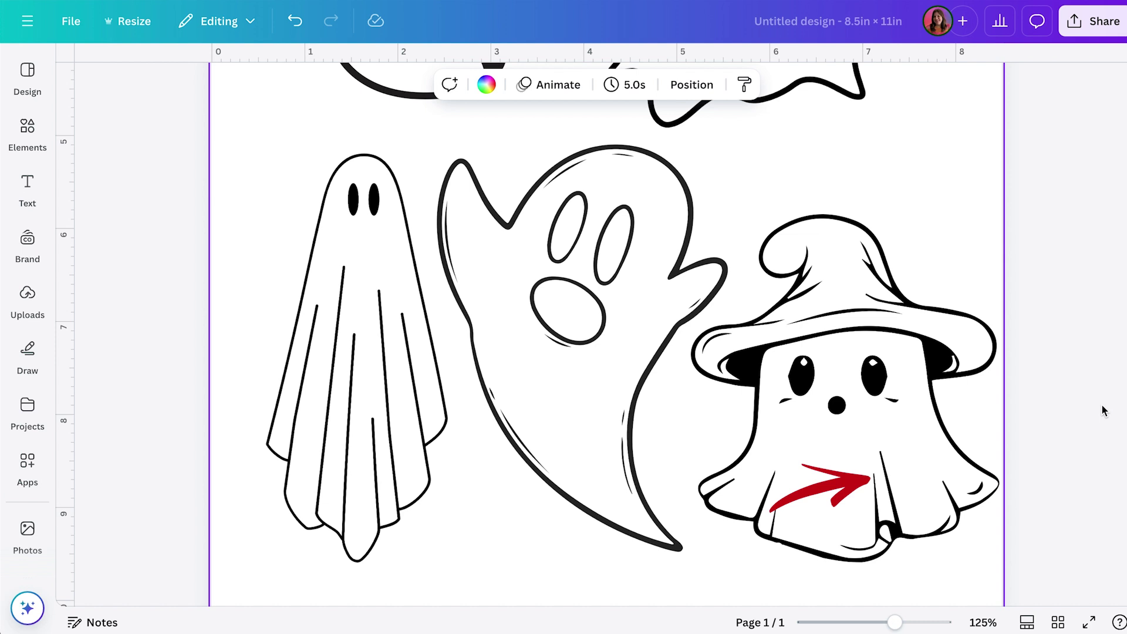
{"action": "scroll", "coordinate": [1043, 360], "scroll_direction": "up", "scroll_amount": 7}
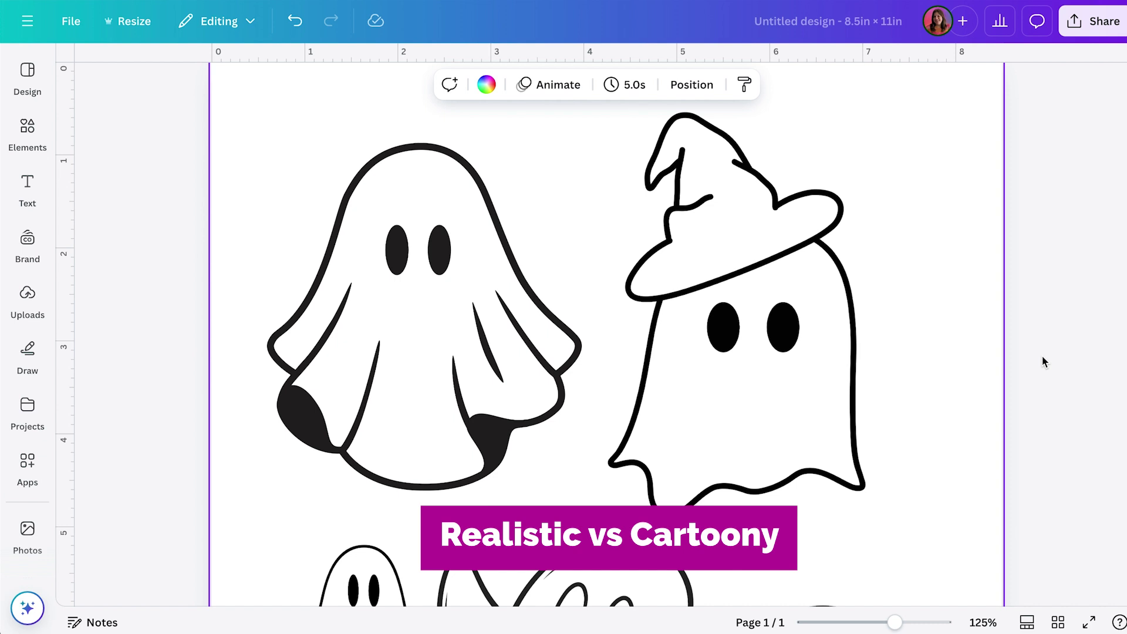
- Scroll down to page 2 with the iced drink cup and floral teacup outlines
{"action": "scroll", "coordinate": [1041, 355], "scroll_direction": "down", "scroll_amount": 6}
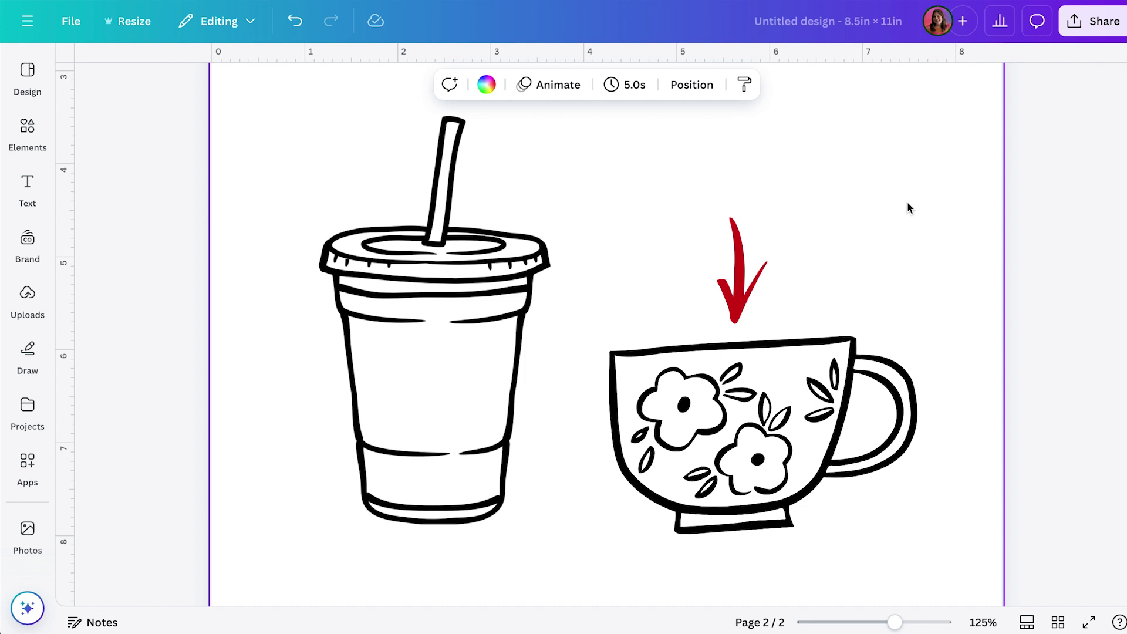
- Undo back to the single page with the ghost and jack-o'-lantern outlines
{"action": "key", "text": "ctrl+z"}
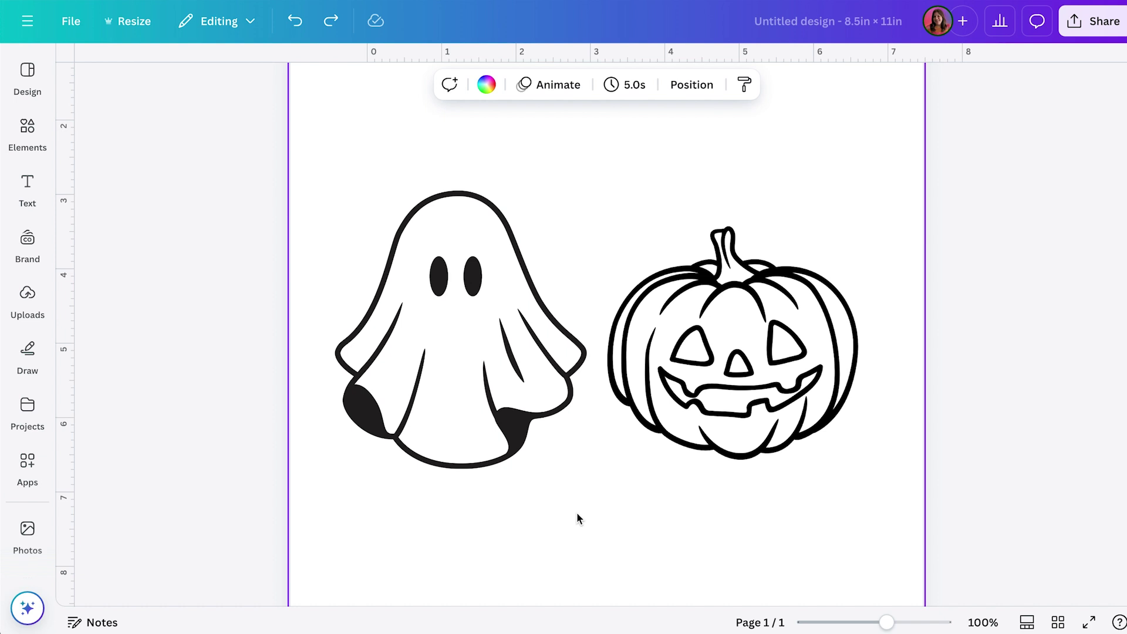
- Enlarge the ghost so it overlaps the pumpkin, and shift the pumpkin down-right
{"action": "left_click_drag", "start_coordinate": [521, 354], "coordinate": [519, 347]}
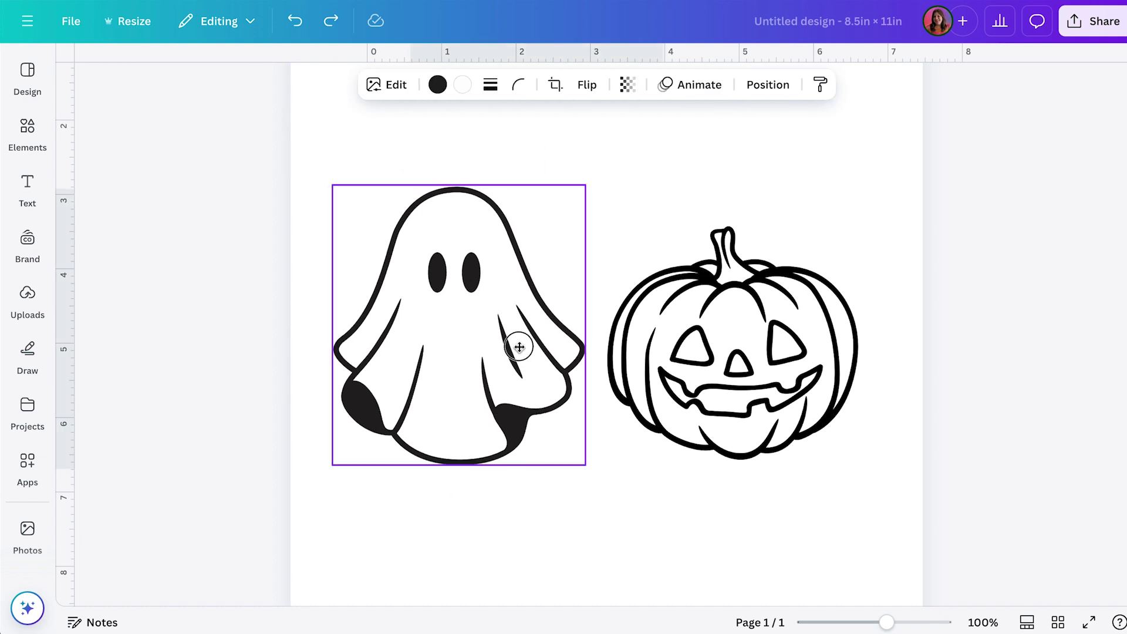
{"action": "left_click_drag", "start_coordinate": [585, 463], "coordinate": [682, 573]}
{"action": "left_click_drag", "start_coordinate": [530, 335], "coordinate": [522, 256]}
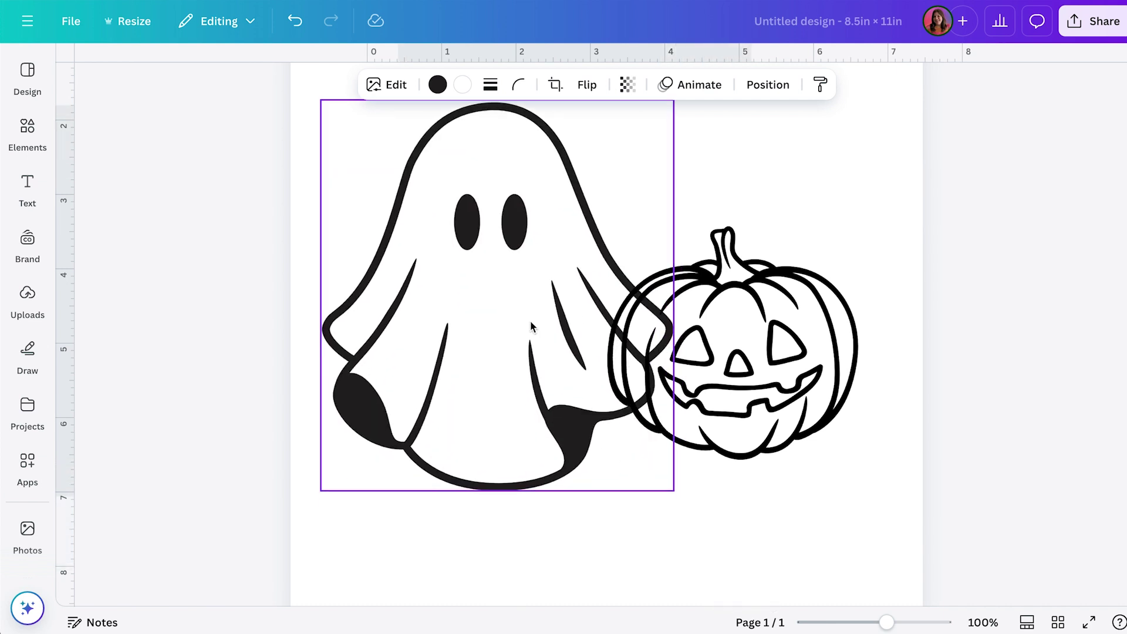
{"action": "left_click_drag", "start_coordinate": [629, 233], "coordinate": [705, 317]}
{"action": "left_click_drag", "start_coordinate": [811, 418], "coordinate": [790, 394]}
{"action": "left_click", "coordinate": [791, 495]}
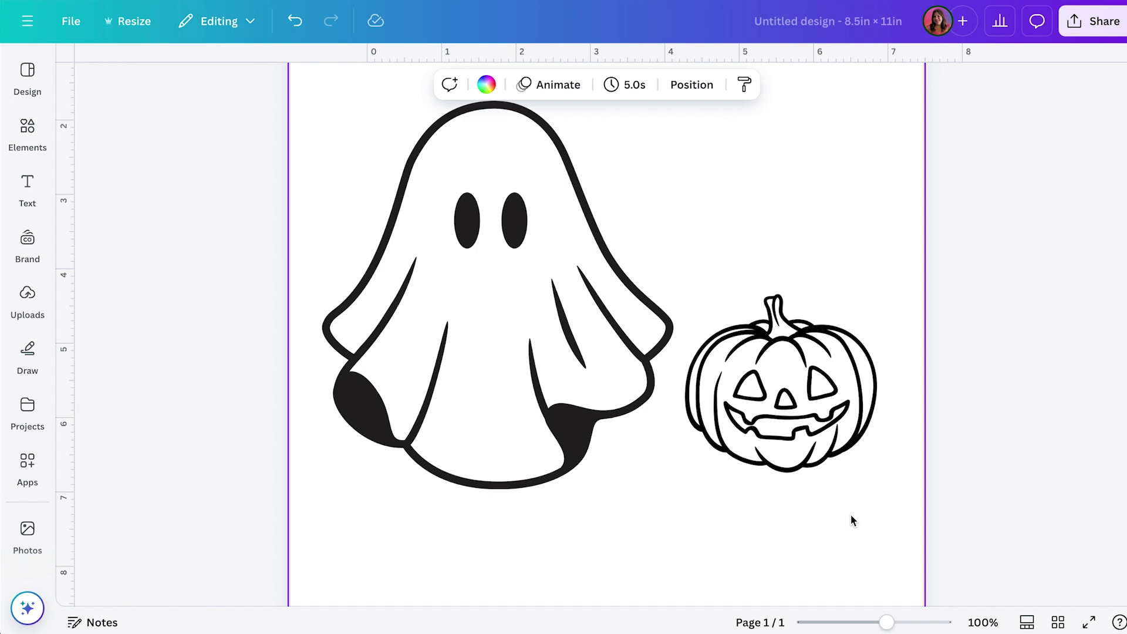
- Scale the jack-o'-lantern pumpkin down to a smaller size beside the ghost
{"action": "left_click", "coordinate": [812, 411]}
{"action": "left_click_drag", "start_coordinate": [685, 293], "coordinate": [725, 331]}
{"action": "left_click", "coordinate": [533, 309]}
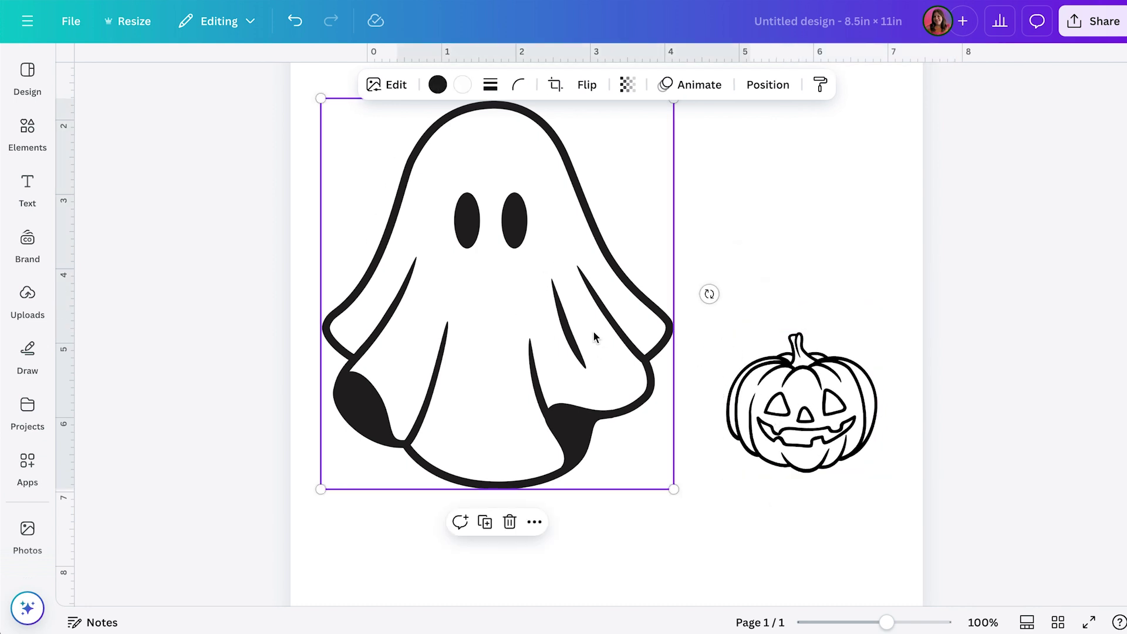
{"action": "left_click", "coordinate": [836, 226]}
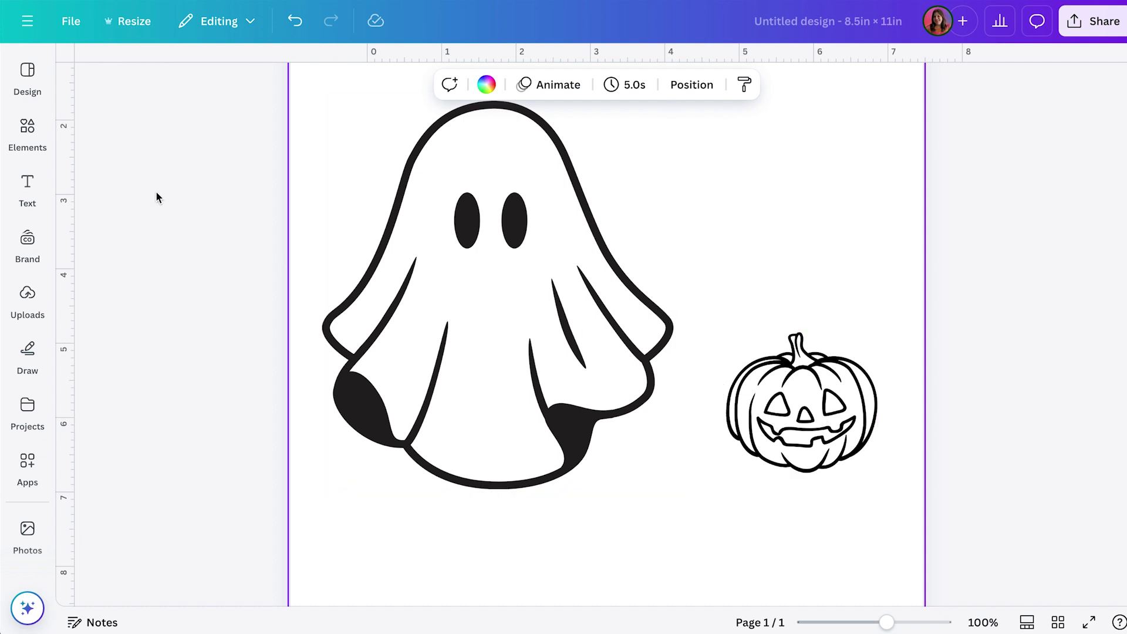
- Add the plain outline ghost with round dot eyes from the ghost outline results
{"action": "left_click", "coordinate": [45, 136]}
{"action": "scroll", "coordinate": [255, 468], "scroll_direction": "down", "scroll_amount": 3}
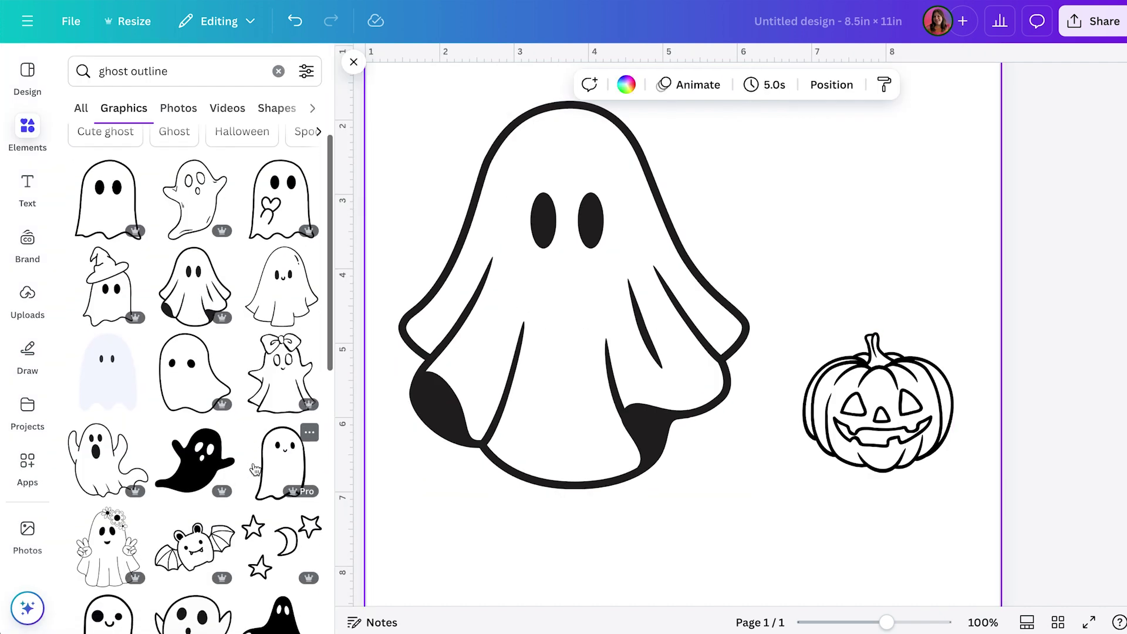
{"action": "scroll", "coordinate": [255, 467], "scroll_direction": "down", "scroll_amount": 2}
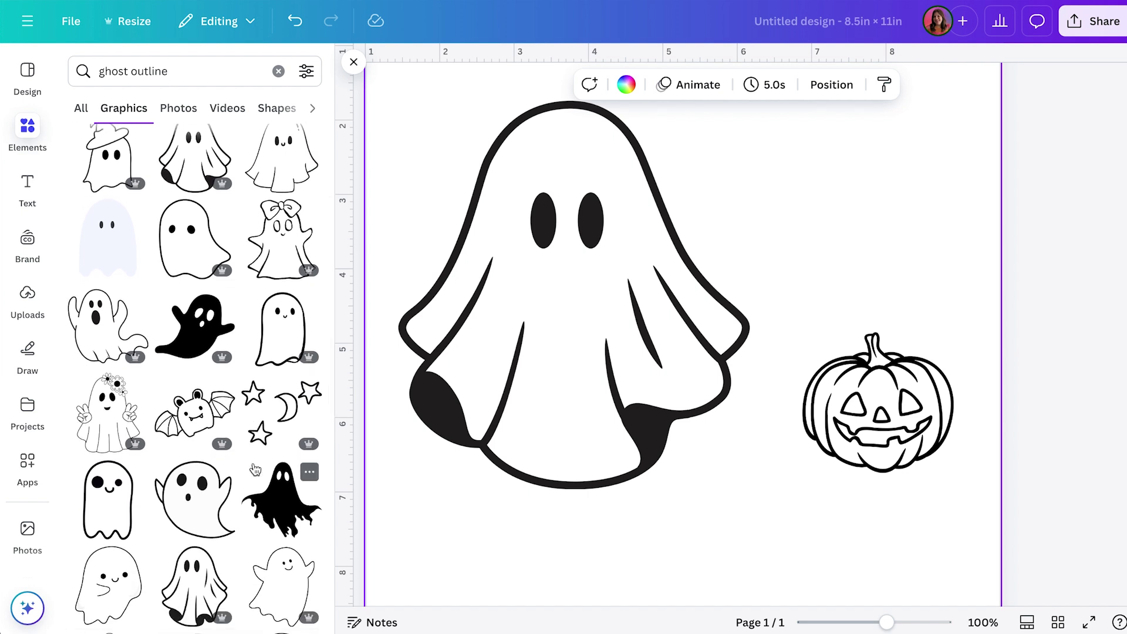
{"action": "scroll", "coordinate": [256, 470], "scroll_direction": "down", "scroll_amount": 3}
{"action": "scroll", "coordinate": [255, 470], "scroll_direction": "down", "scroll_amount": 1}
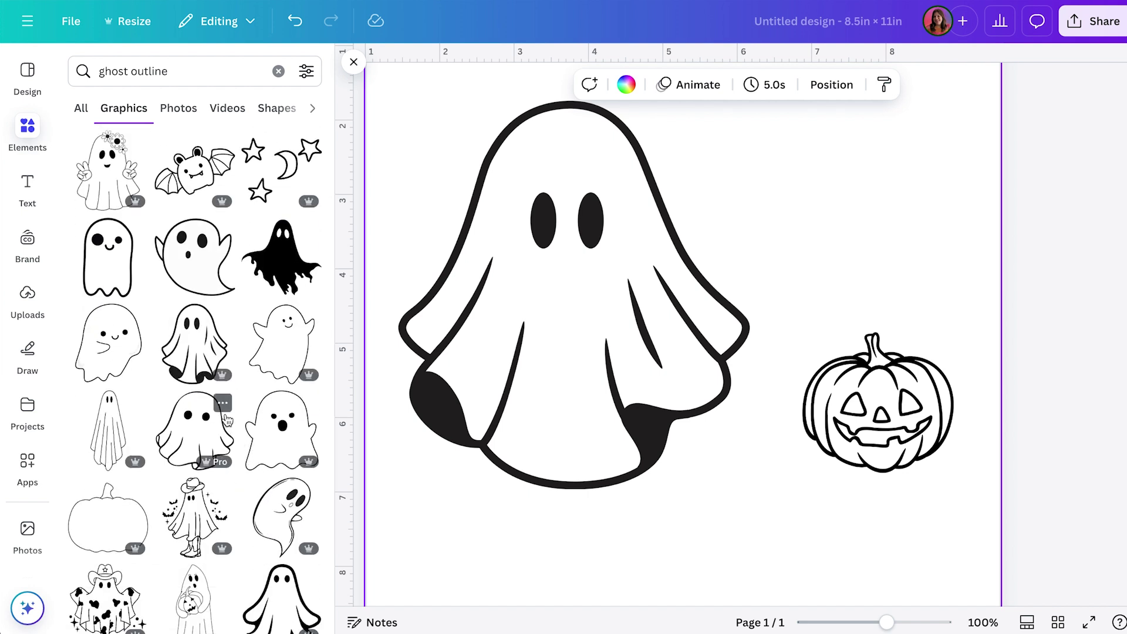
{"action": "scroll", "coordinate": [227, 419], "scroll_direction": "down", "scroll_amount": 4}
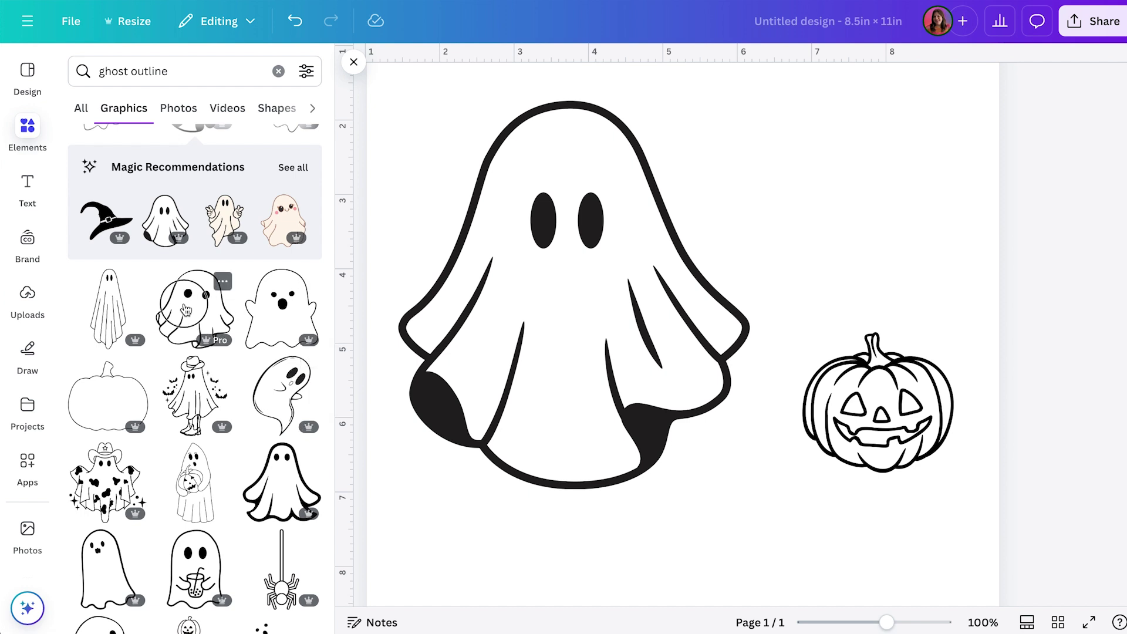
{"action": "left_click", "coordinate": [185, 309]}
- Resize the new ghost to about 4.3 × 4.2 in and set the jack-o'-lantern beside it
{"action": "left_click_drag", "start_coordinate": [769, 383], "coordinate": [814, 228]}
{"action": "left_click_drag", "start_coordinate": [594, 365], "coordinate": [496, 531]}
{"action": "left_click_drag", "start_coordinate": [458, 119], "coordinate": [470, 179]}
{"action": "left_click_drag", "start_coordinate": [634, 287], "coordinate": [609, 301]}
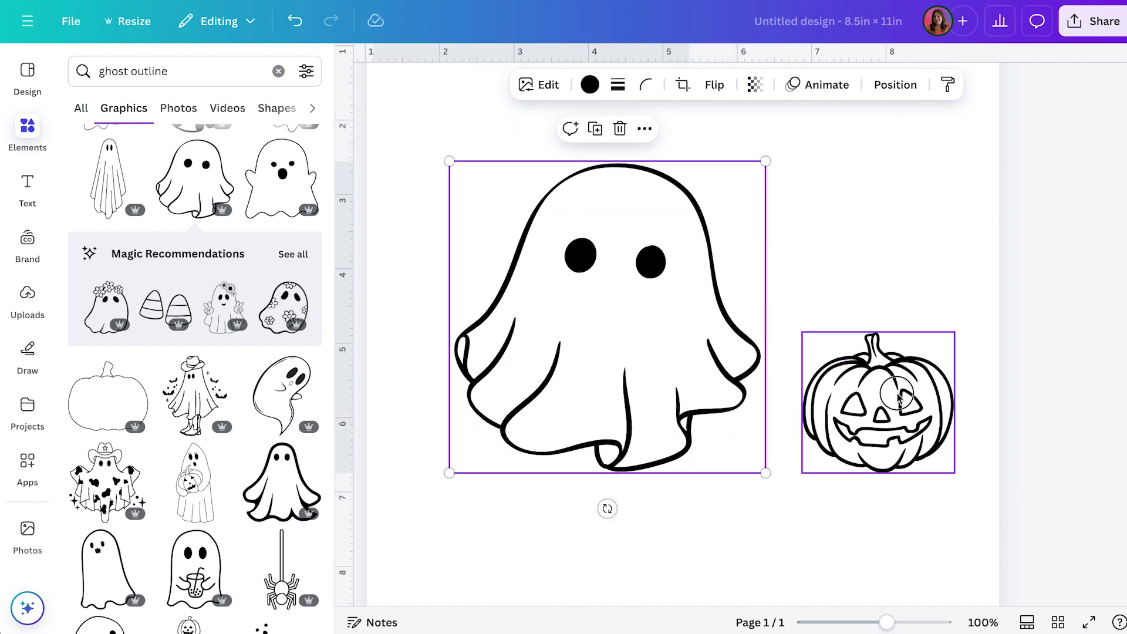
{"action": "left_click_drag", "start_coordinate": [898, 399], "coordinate": [859, 398]}
{"action": "left_click", "coordinate": [745, 361]}
{"action": "left_click", "coordinate": [941, 268]}
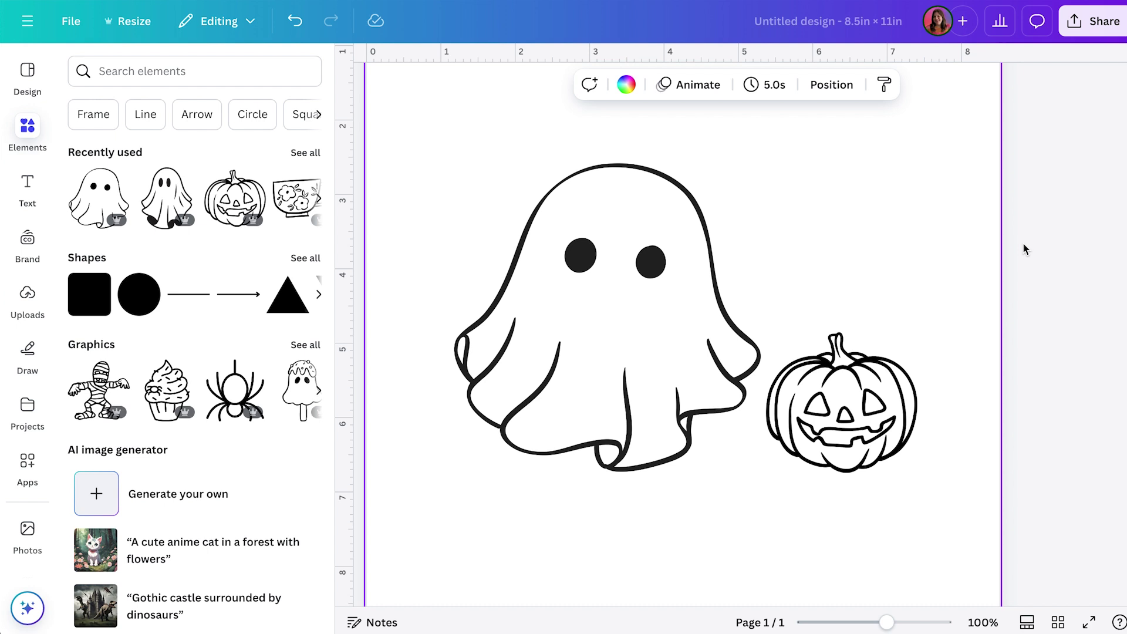
- Check the jack-o'-lantern's colour, then recolour the ghost outline to #000000 black
{"action": "left_click", "coordinate": [865, 446]}
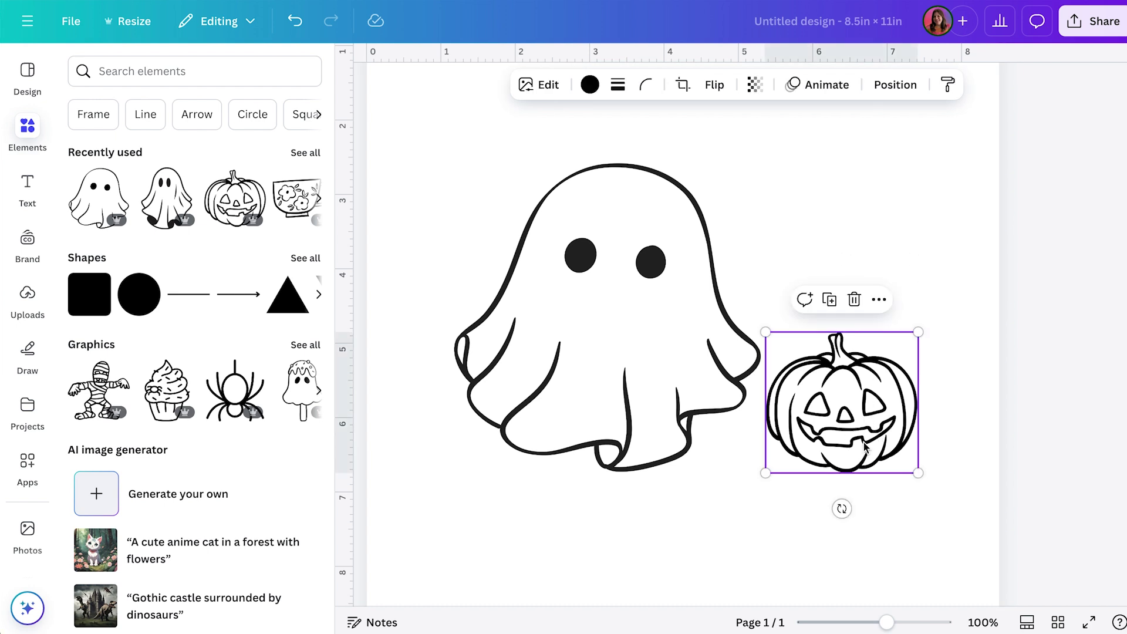
{"action": "left_click", "coordinate": [590, 85]}
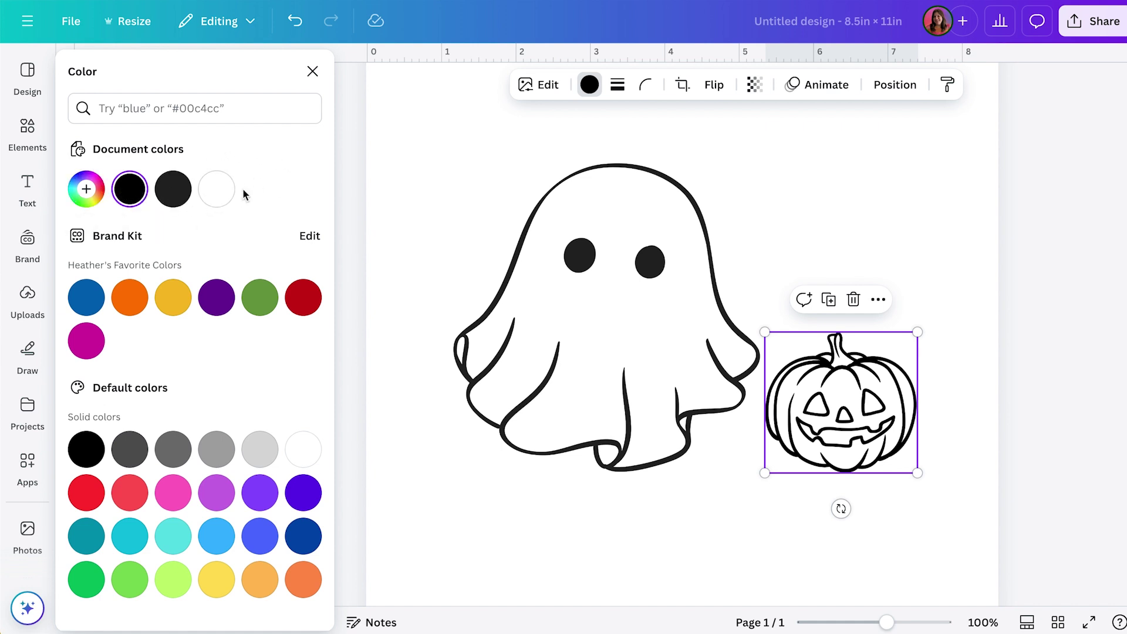
{"action": "mouse_move", "coordinate": [176, 196]}
{"action": "left_click", "coordinate": [678, 259]}
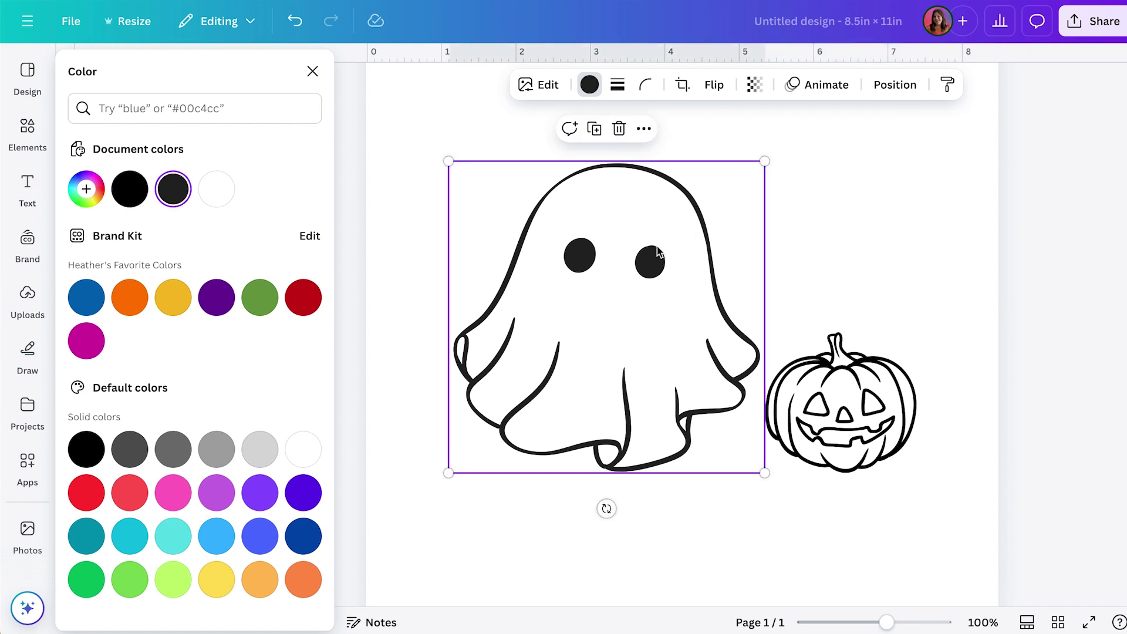
{"action": "left_click", "coordinate": [128, 189]}
{"action": "key", "text": "Escape"}
{"action": "left_click", "coordinate": [312, 71]}
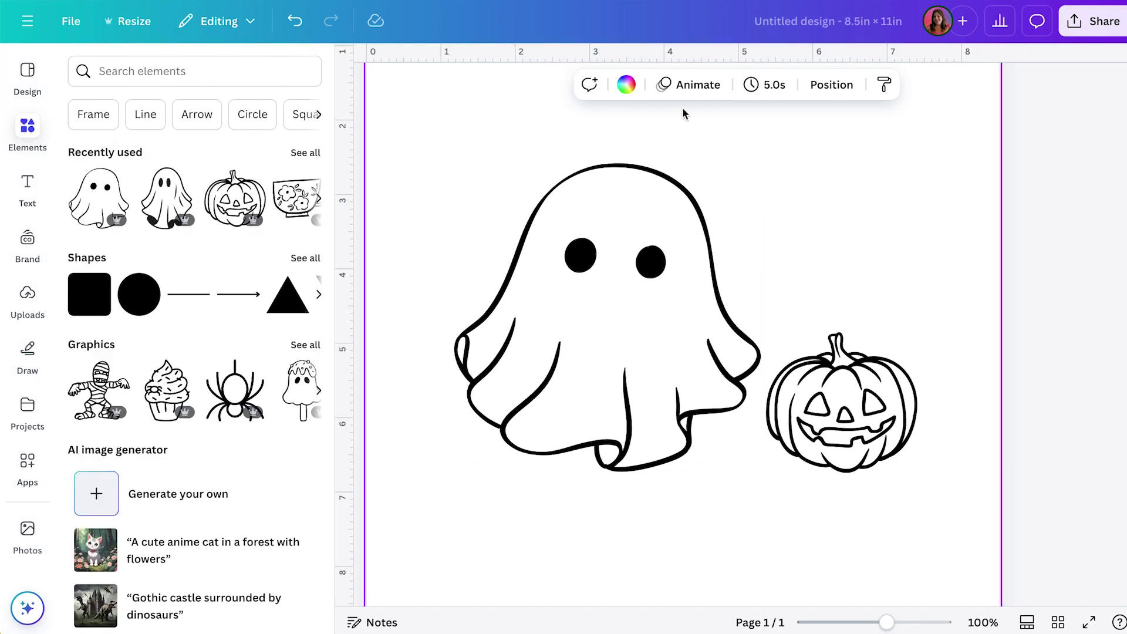
{"action": "left_click", "coordinate": [641, 176]}
{"action": "left_click", "coordinate": [589, 85]}
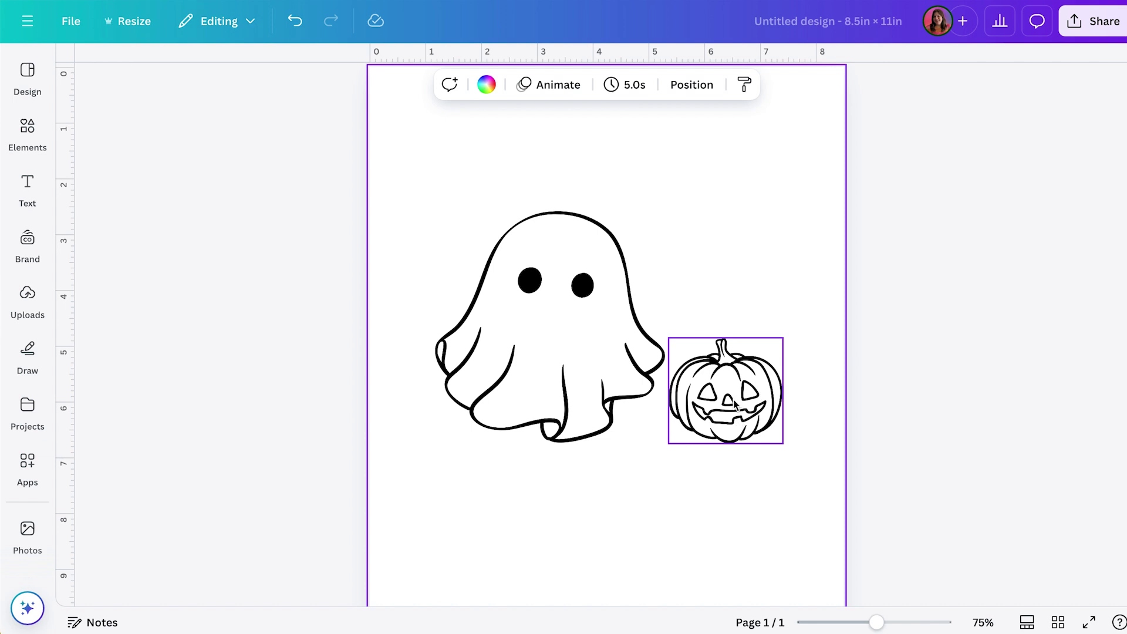
- Overlap the jack-o'-lantern with the ghost's lower-right hem and zoom in to 150%
{"action": "left_click_drag", "start_coordinate": [738, 420], "coordinate": [627, 403]}
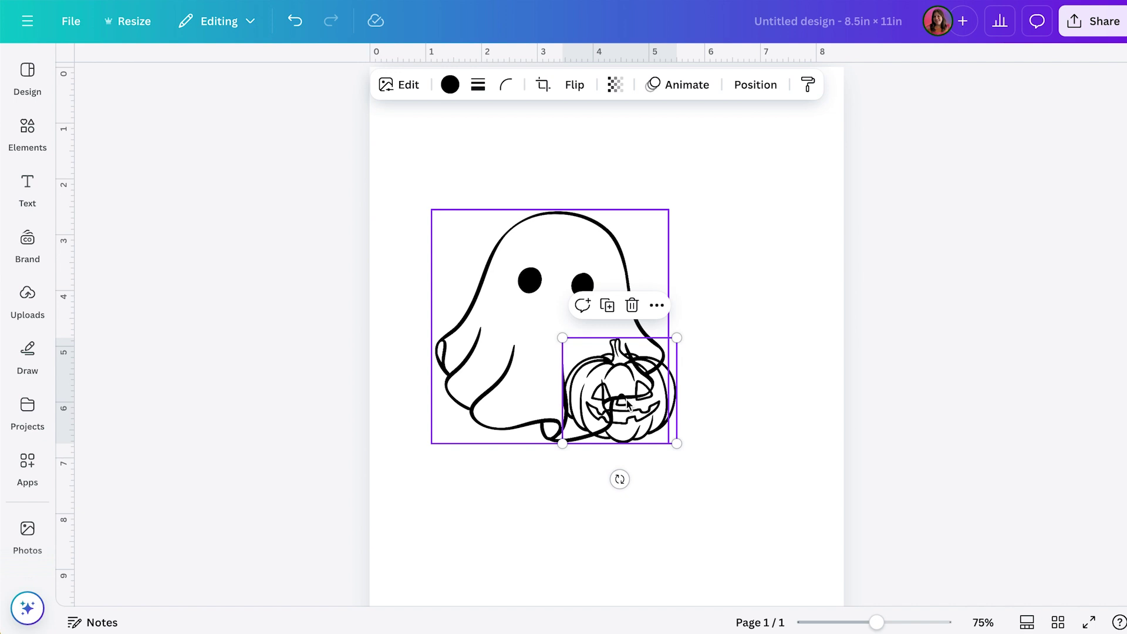
{"action": "left_click_drag", "start_coordinate": [626, 403], "coordinate": [732, 410]}
{"action": "left_click", "coordinate": [589, 336]}
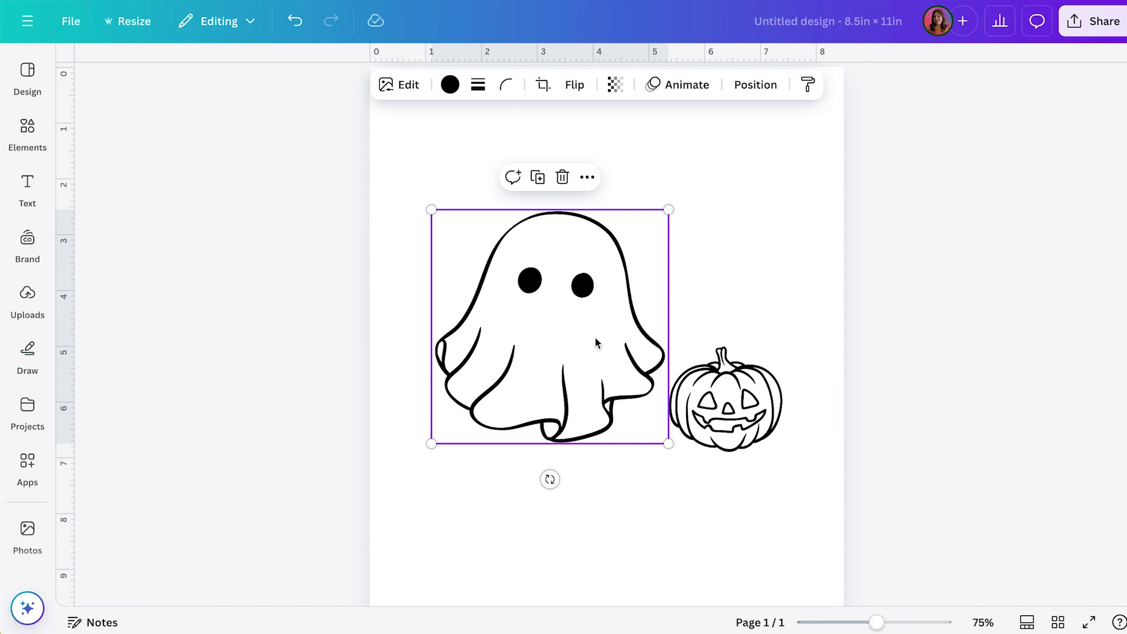
{"action": "mouse_move", "coordinate": [726, 401]}
{"action": "left_mouse_down"}
{"action": "mouse_move", "coordinate": [665, 381]}
{"action": "mouse_move", "coordinate": [728, 405]}
{"action": "left_mouse_up"}
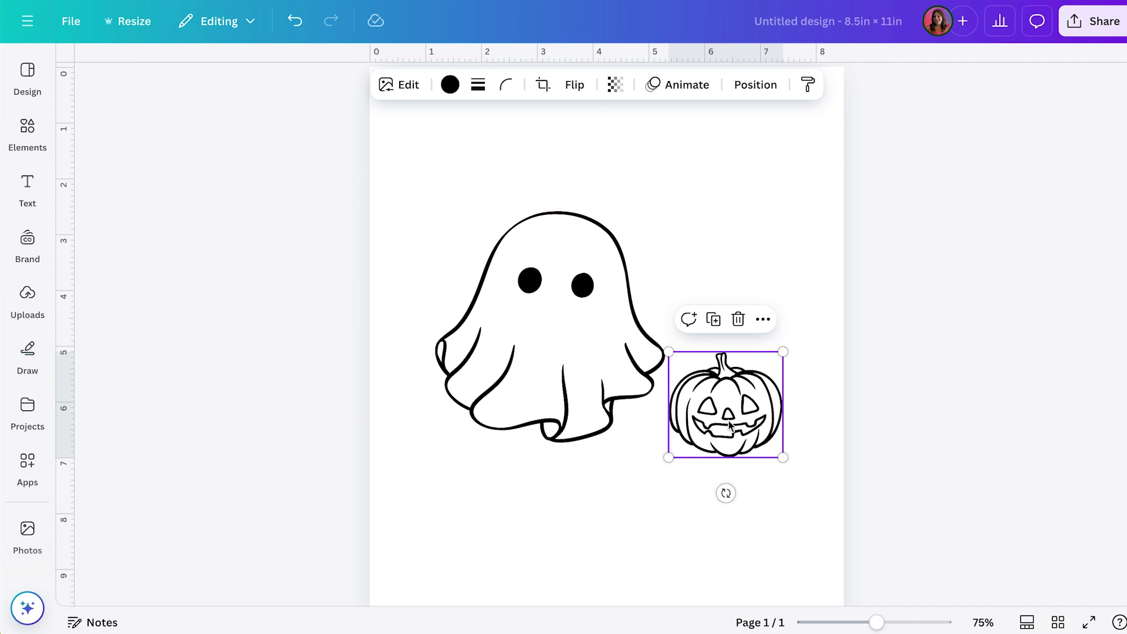
{"action": "left_click_drag", "start_coordinate": [728, 414], "coordinate": [650, 416]}
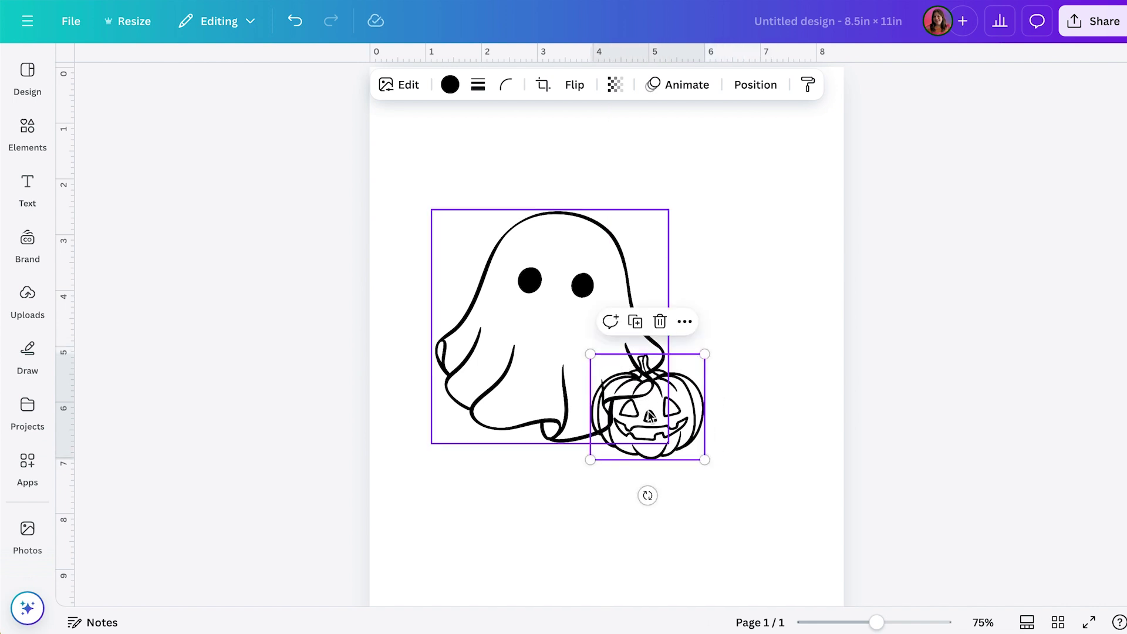
{"action": "scroll", "coordinate": [650, 415], "scroll_direction": "up", "scroll_amount": 3}
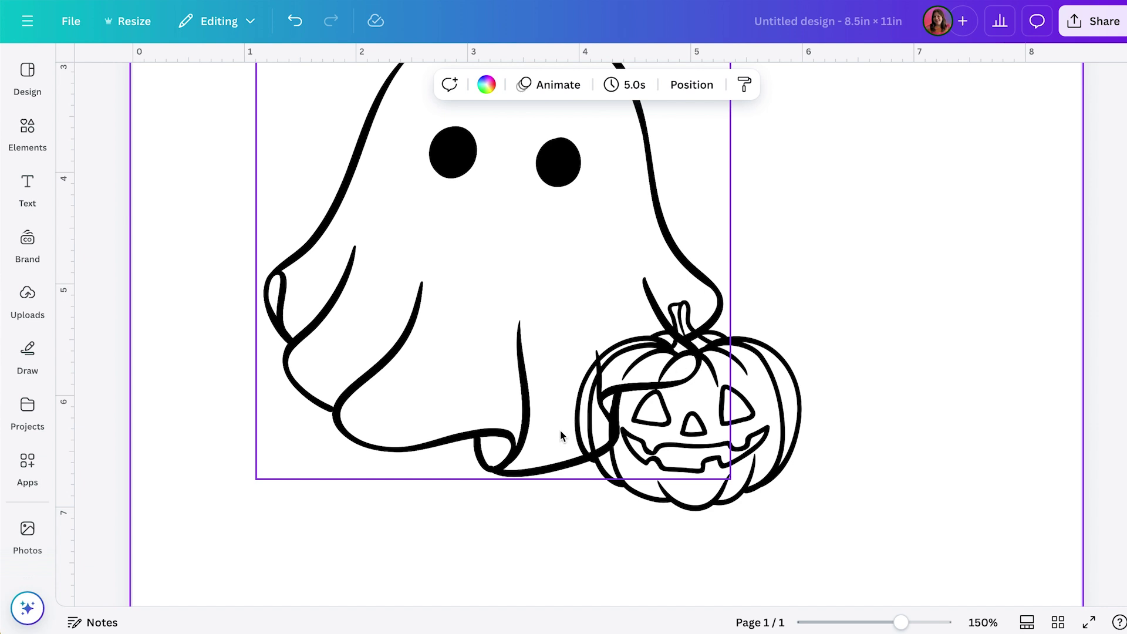
- Pick the Draw marker pen and open its colour choices to select white
{"action": "left_click", "coordinate": [28, 352]}
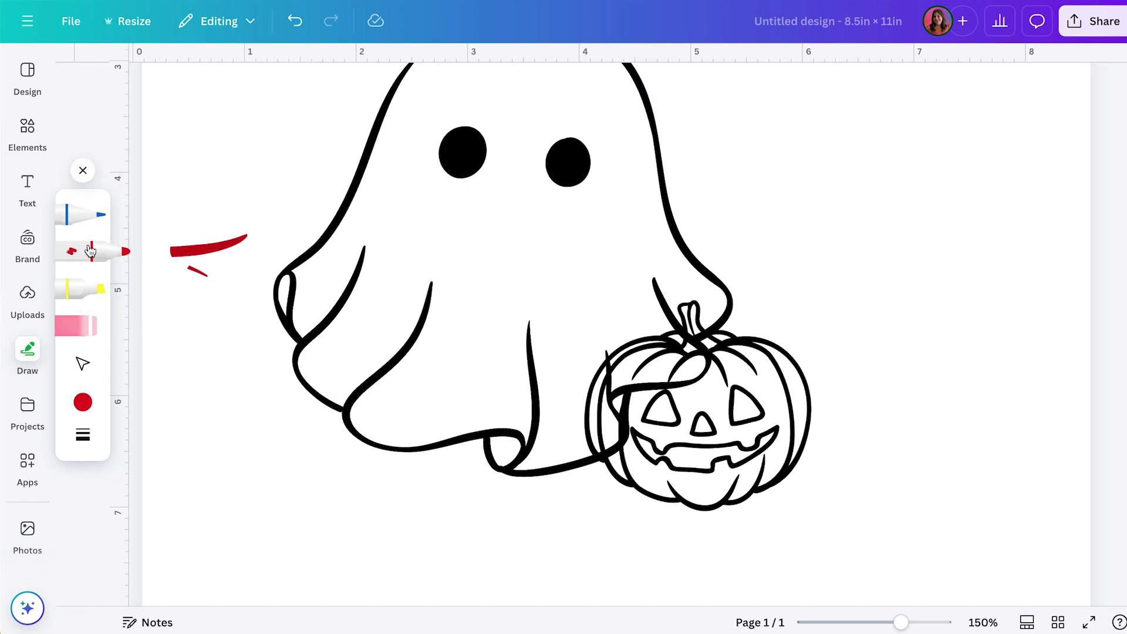
{"action": "left_click", "coordinate": [90, 251]}
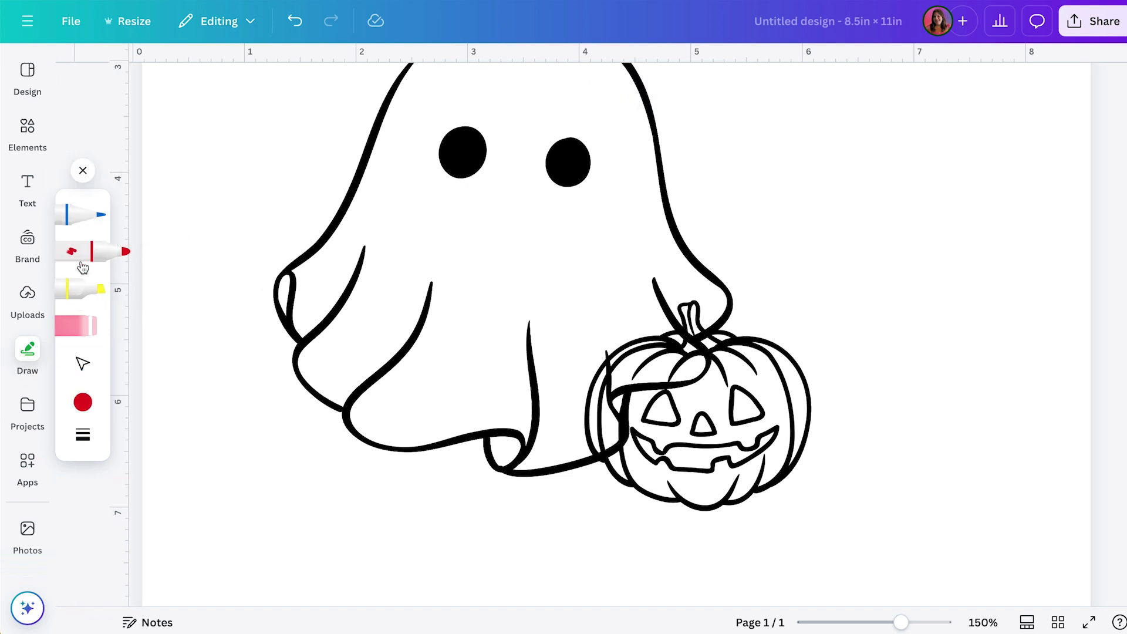
{"action": "left_click", "coordinate": [83, 403]}
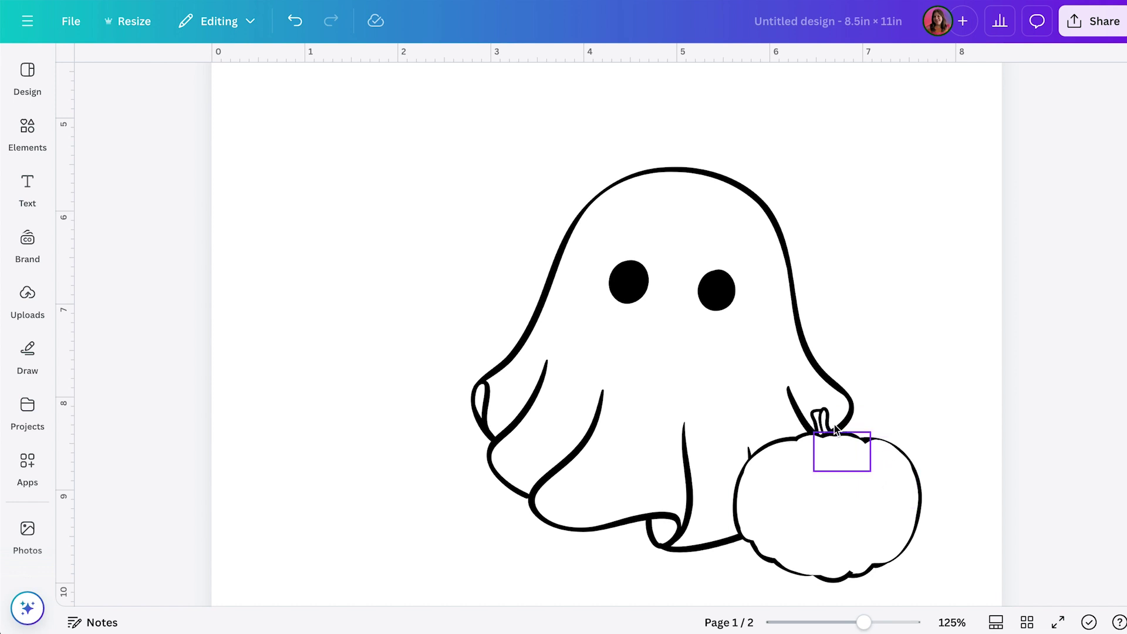
- Raise the jack-o'-lantern to the top of the layer list, above its white strokes
{"action": "left_click", "coordinate": [832, 427]}
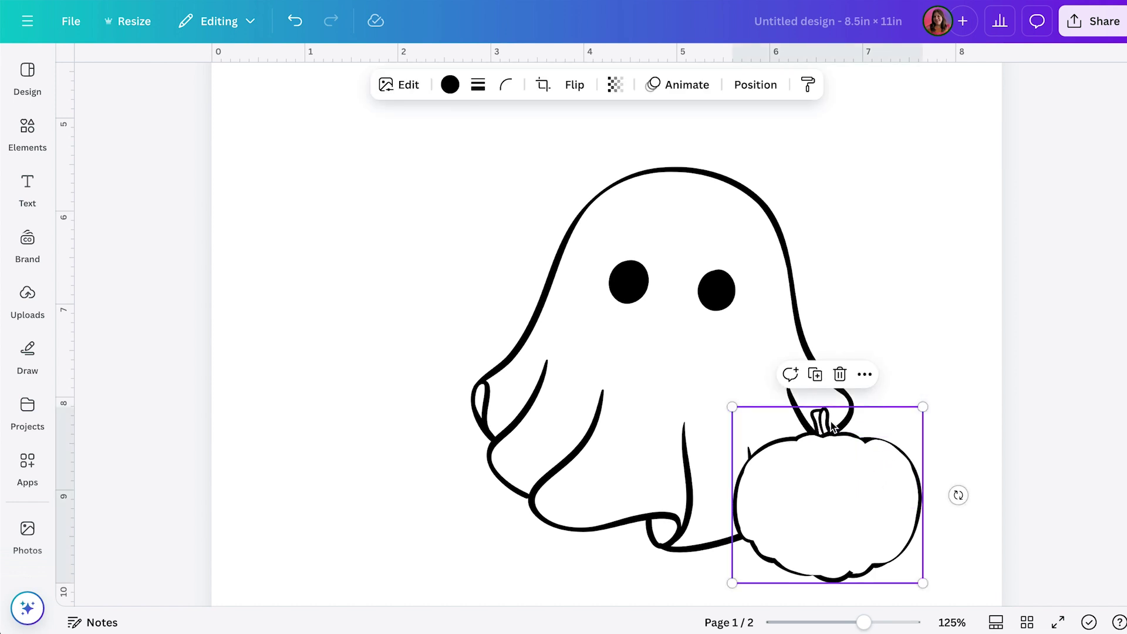
{"action": "left_click", "coordinate": [771, 87]}
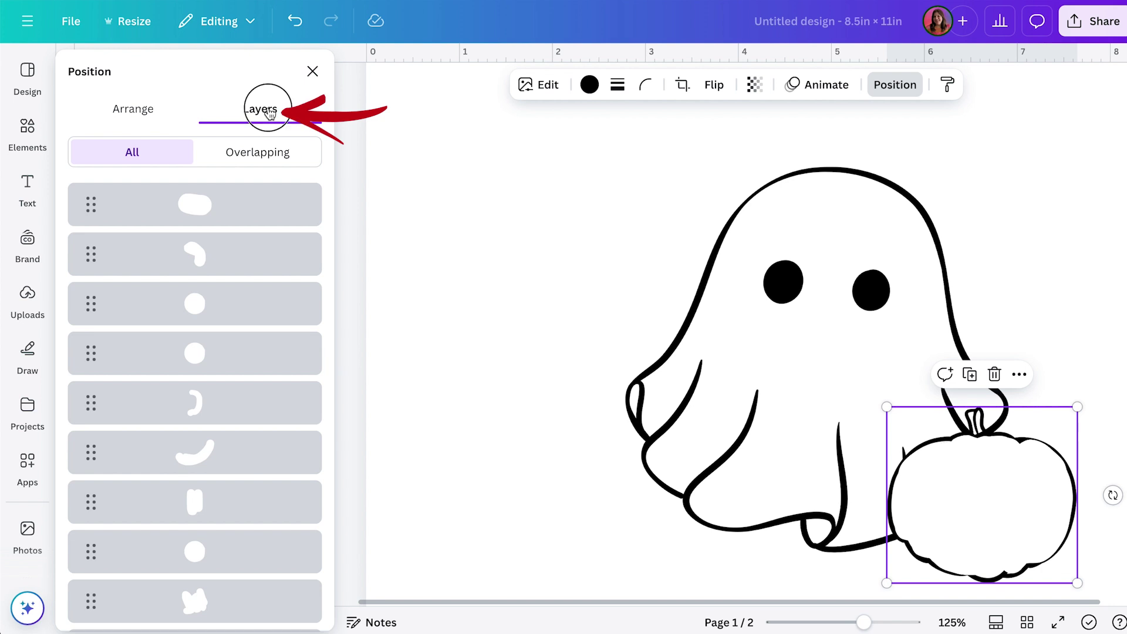
{"action": "scroll", "coordinate": [229, 310], "scroll_direction": "down", "scroll_amount": 5}
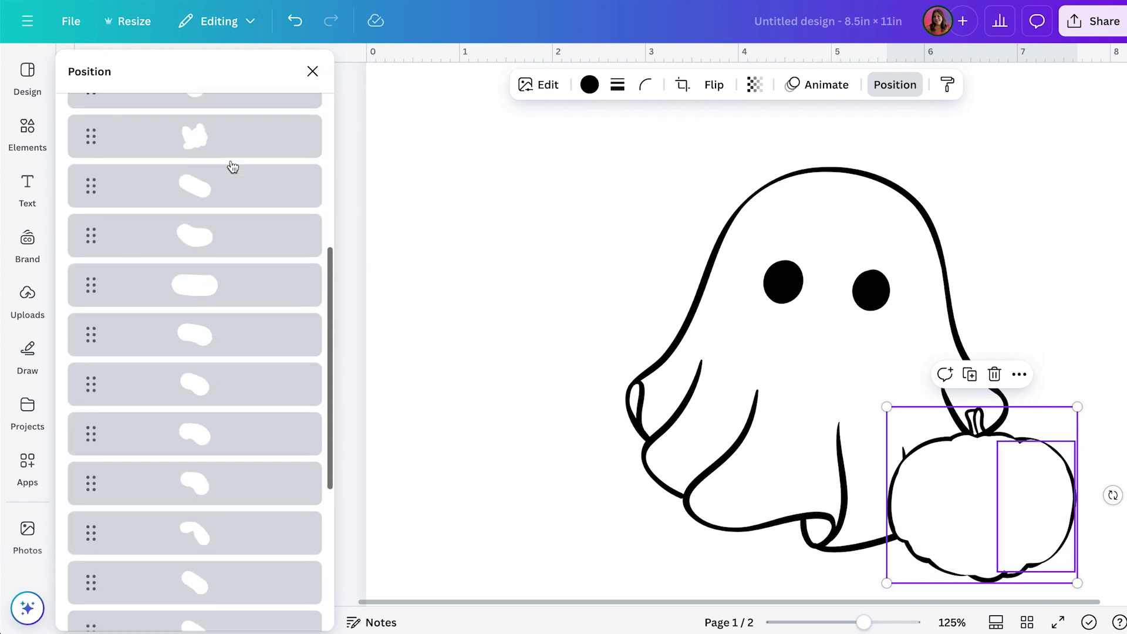
{"action": "scroll", "coordinate": [230, 167], "scroll_direction": "down", "scroll_amount": 5}
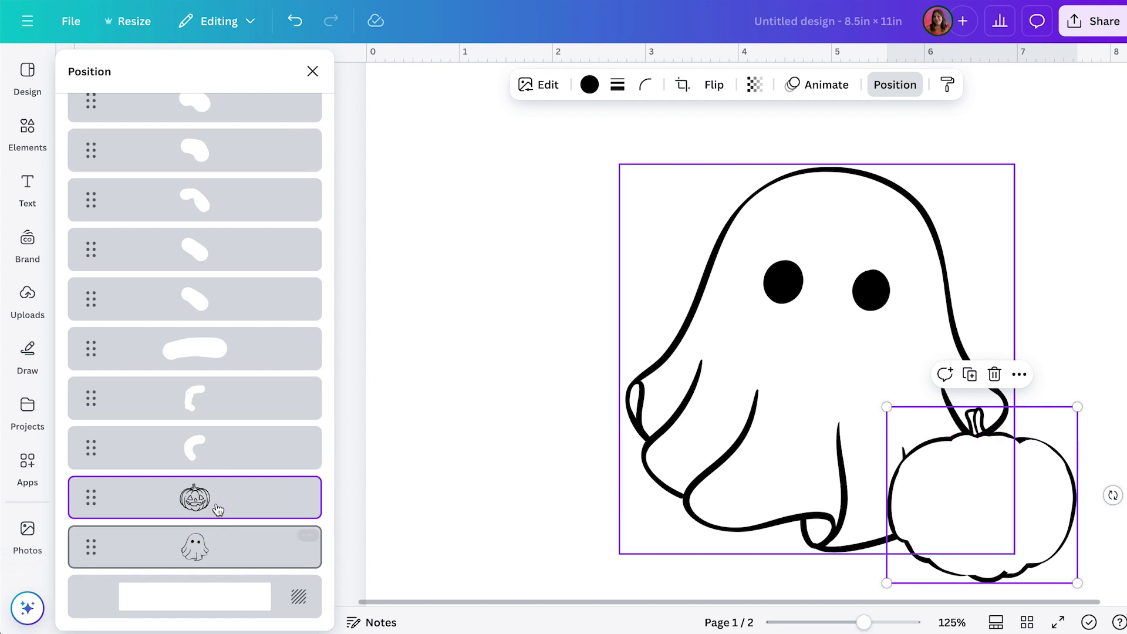
{"action": "left_click_drag", "start_coordinate": [204, 504], "coordinate": [211, 189]}
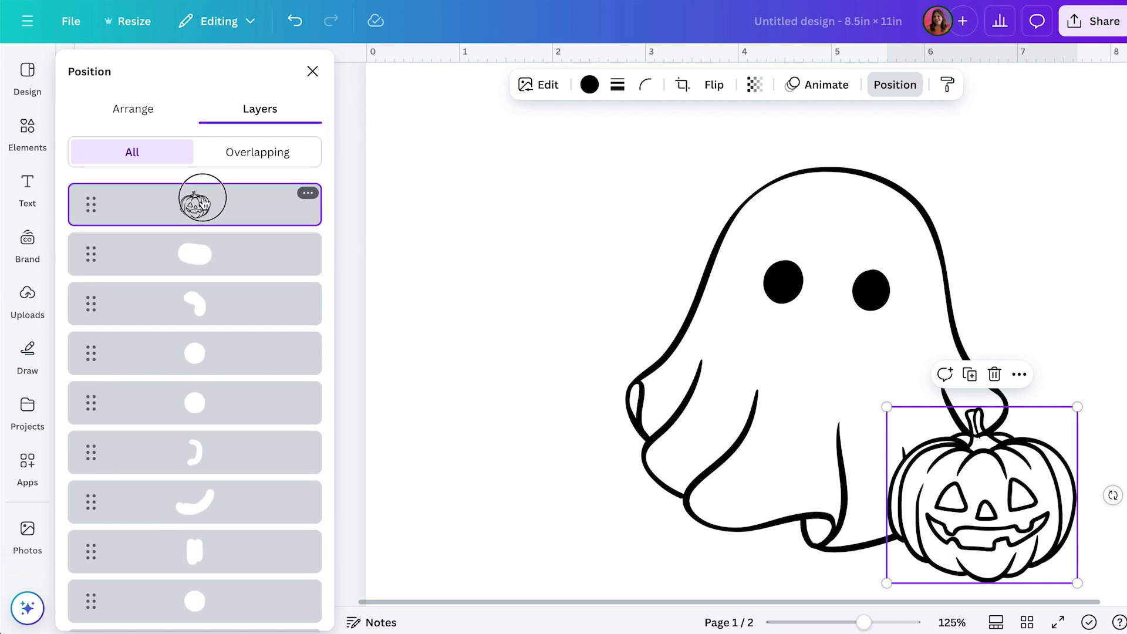
- Select the pumpkin with all its white fill strokes and group them
{"action": "scroll", "coordinate": [221, 344], "scroll_direction": "down", "scroll_amount": 10}
{"action": "scroll", "coordinate": [224, 344], "scroll_direction": "down", "scroll_amount": 2}
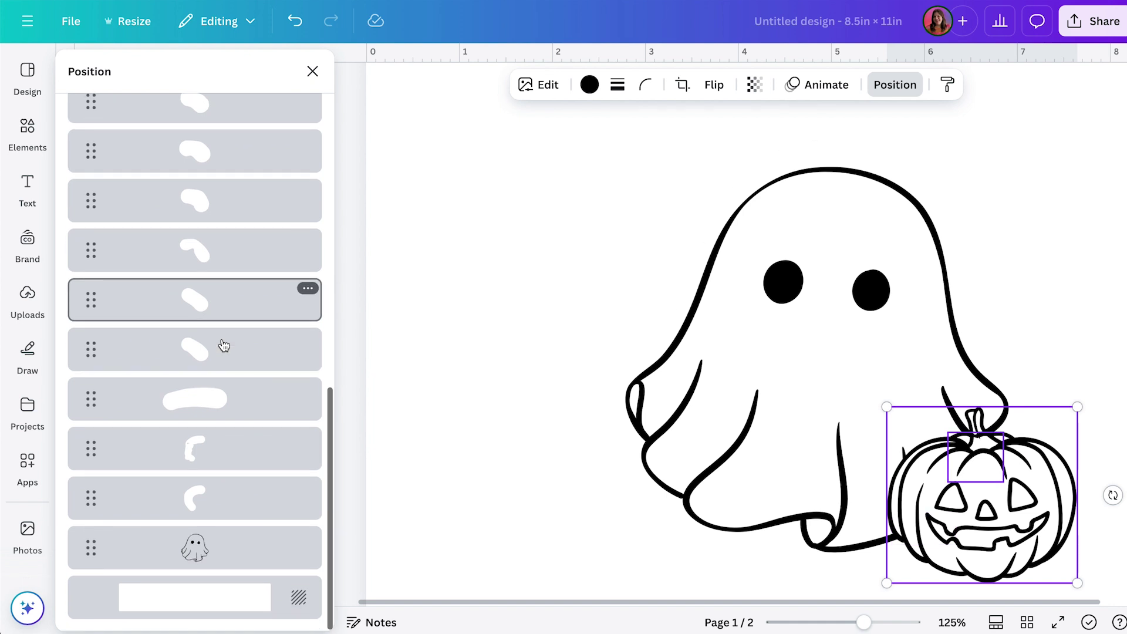
{"action": "left_click", "coordinate": [222, 499], "text": "shift"}
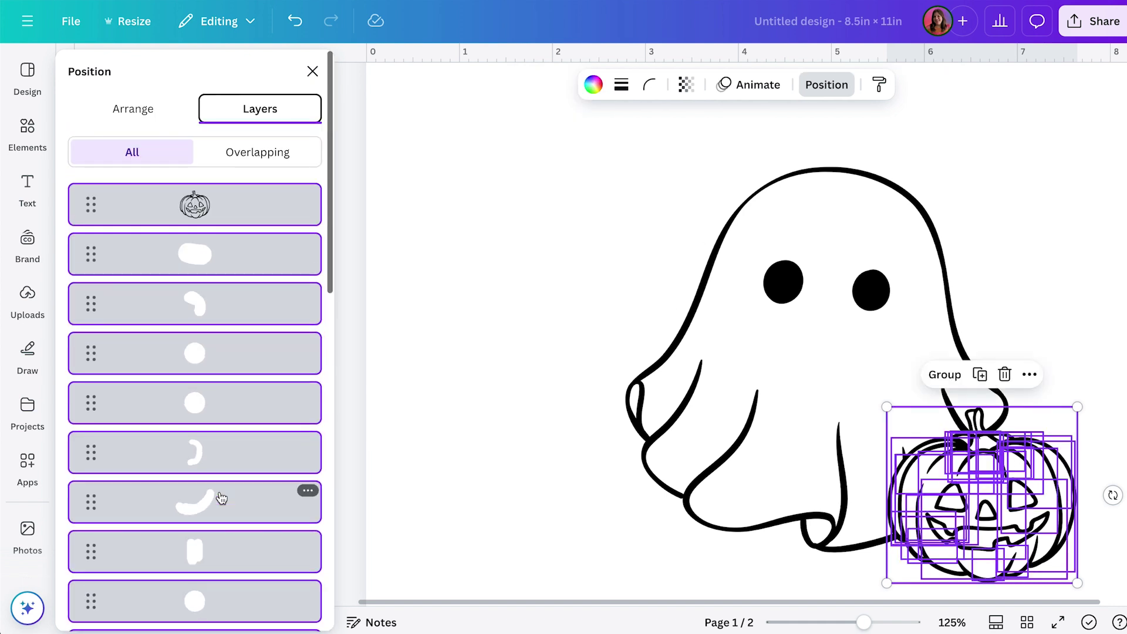
{"action": "scroll", "coordinate": [221, 498], "scroll_direction": "down", "scroll_amount": 10}
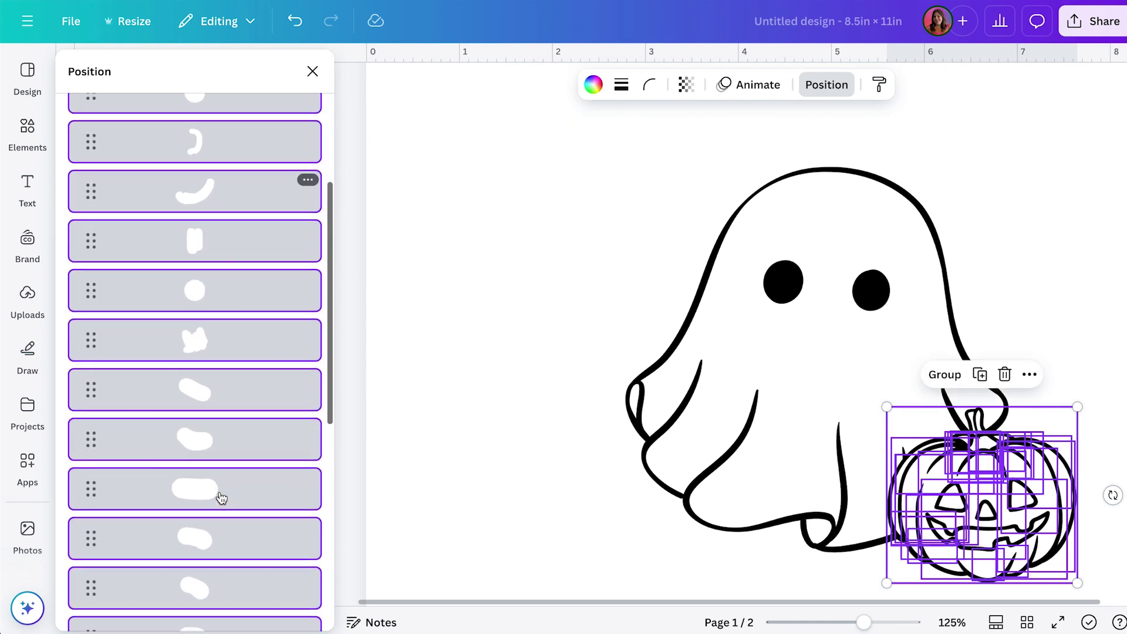
{"action": "scroll", "coordinate": [221, 497], "scroll_direction": "up", "scroll_amount": 5}
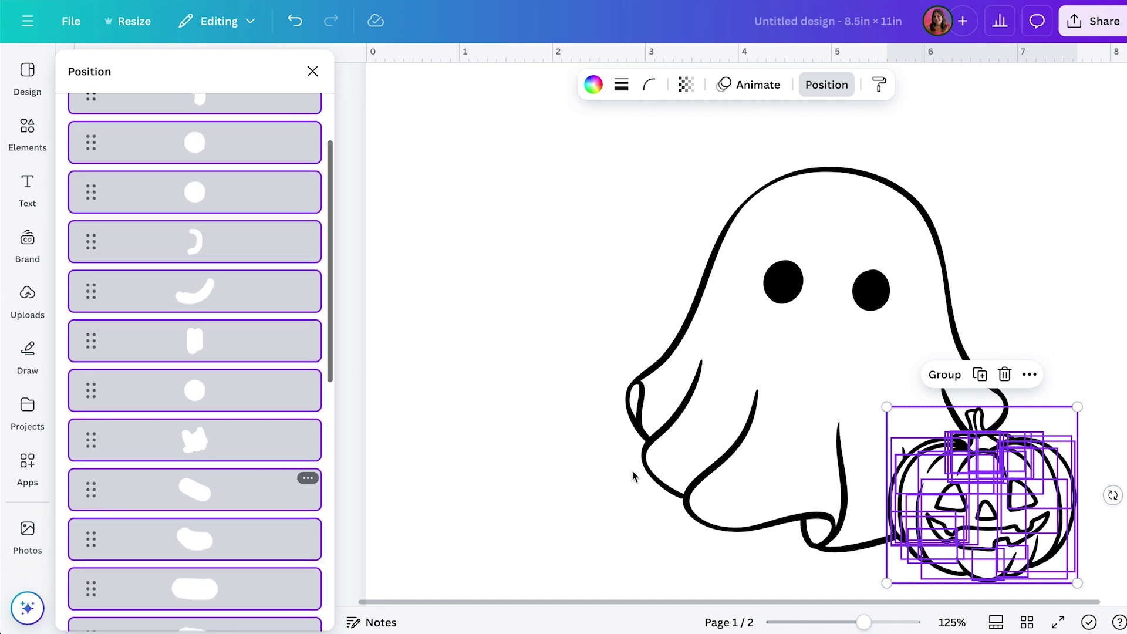
{"action": "left_click", "coordinate": [949, 377]}
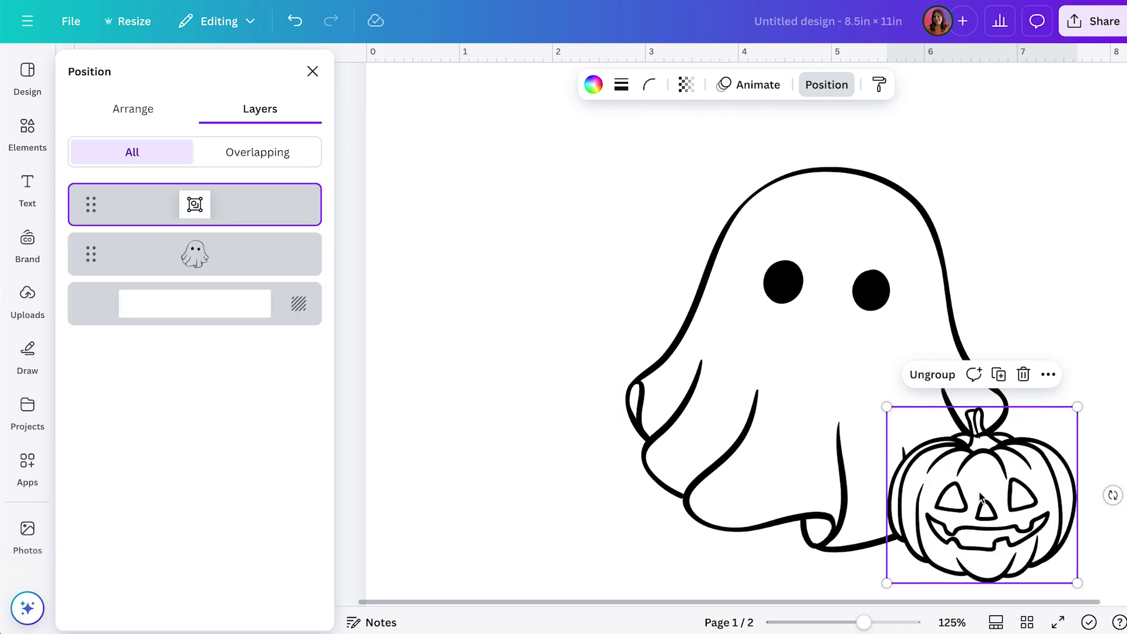
- Slide the pumpkin group onto the ghost's lower left and erase stray white, eraser weight 13
{"action": "left_click_drag", "start_coordinate": [969, 484], "coordinate": [669, 473]}
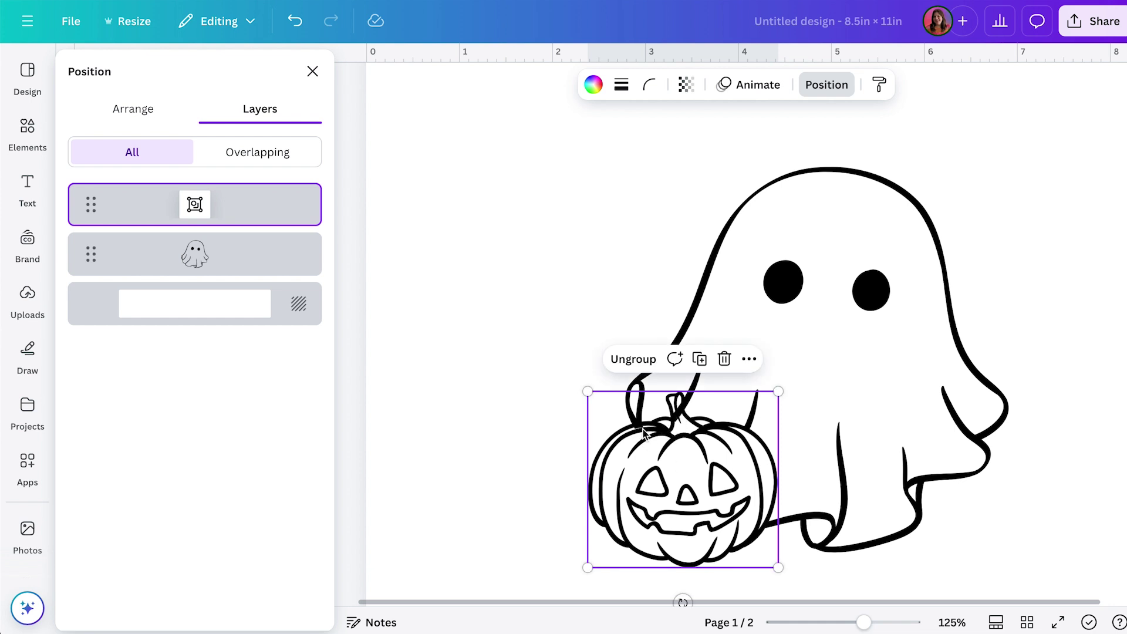
{"action": "left_click", "coordinate": [29, 352]}
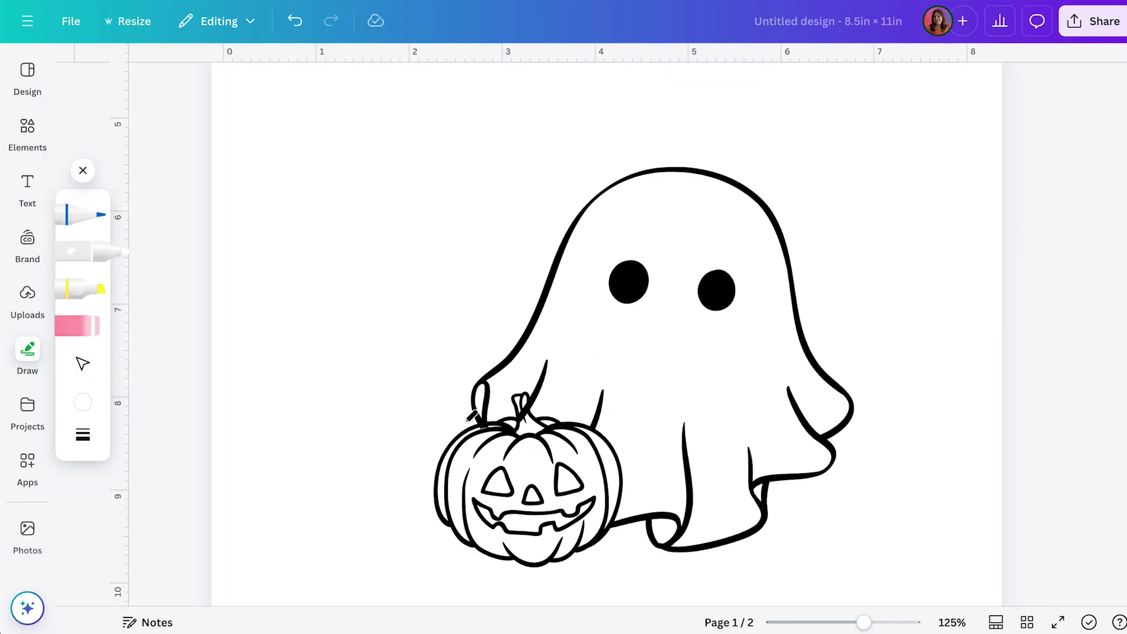
{"action": "left_click", "coordinate": [484, 436]}
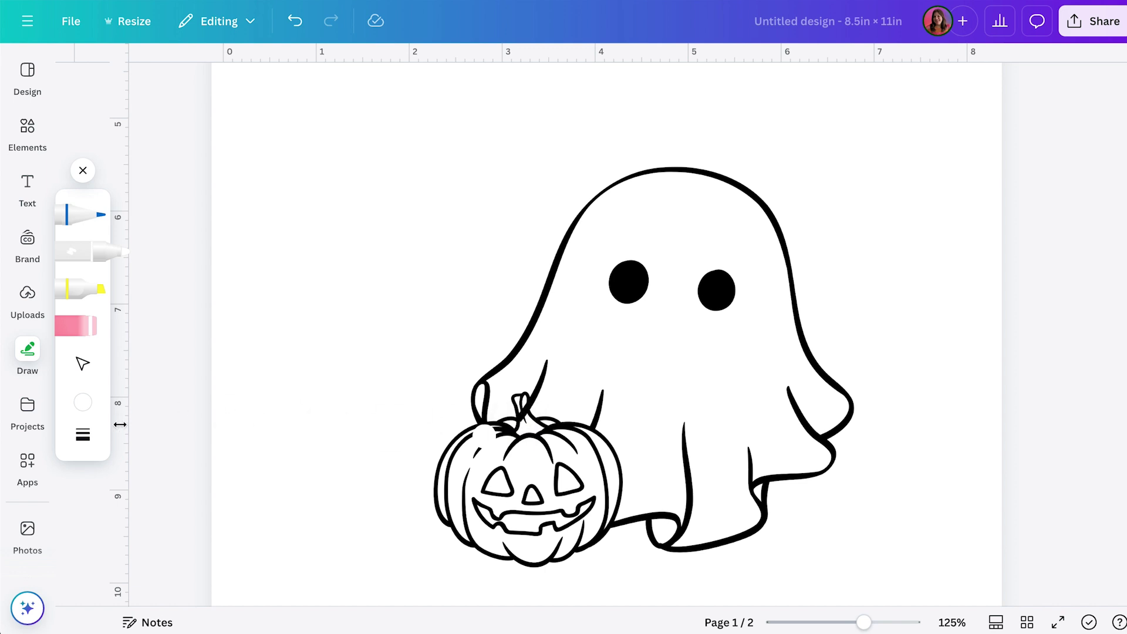
{"action": "left_click", "coordinate": [87, 435]}
{"action": "left_click_drag", "start_coordinate": [194, 451], "coordinate": [171, 452]}
- Move the pumpkin outline layer to the top of the layer order
{"action": "left_click", "coordinate": [526, 409]}
{"action": "left_click", "coordinate": [82, 170]}
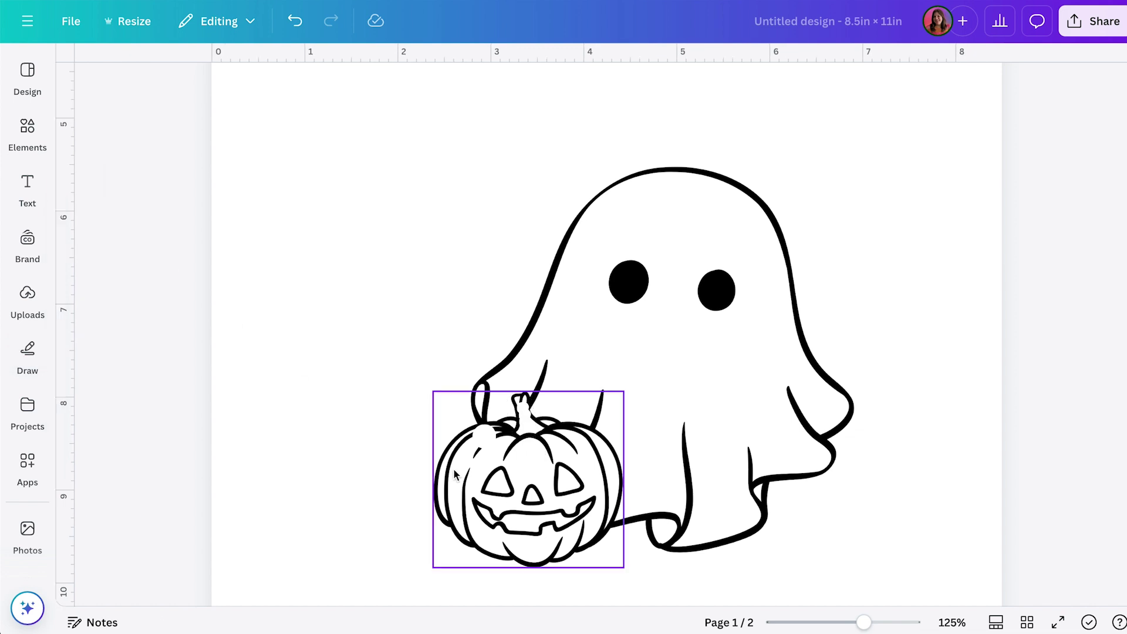
{"action": "left_click", "coordinate": [446, 475]}
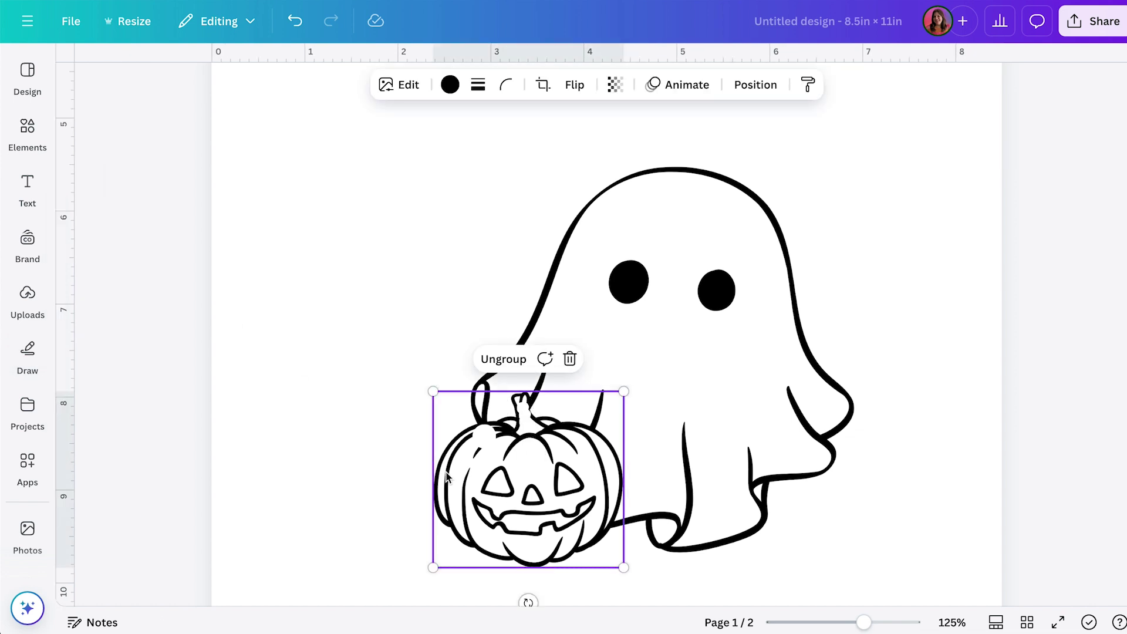
{"action": "left_click", "coordinate": [756, 86]}
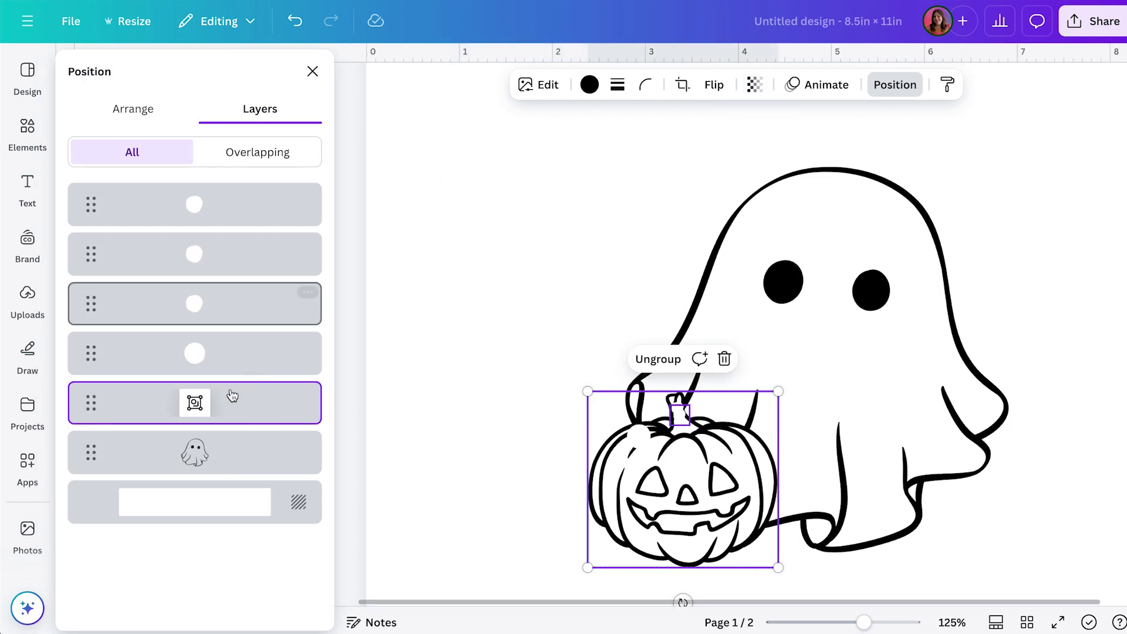
{"action": "left_click", "coordinate": [224, 377]}
{"action": "left_click_drag", "start_coordinate": [224, 376], "coordinate": [209, 191]}
- Select the pumpkin together with its white circle fills and group them
{"action": "left_click", "coordinate": [217, 403]}
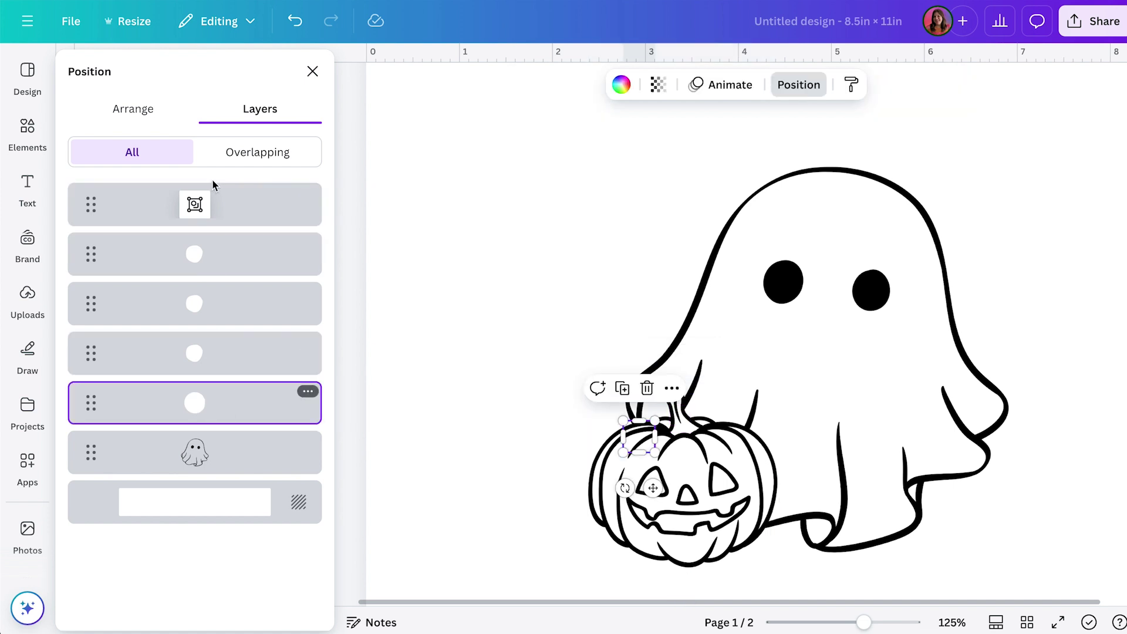
{"action": "left_click", "coordinate": [210, 204], "text": "shift"}
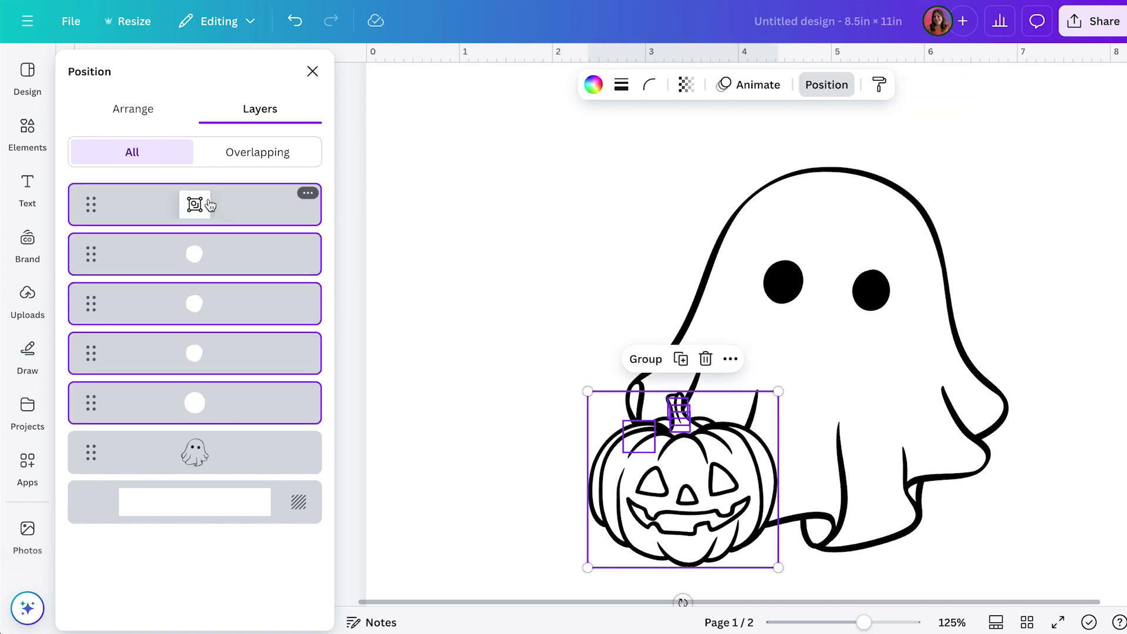
{"action": "left_click", "coordinate": [645, 359]}
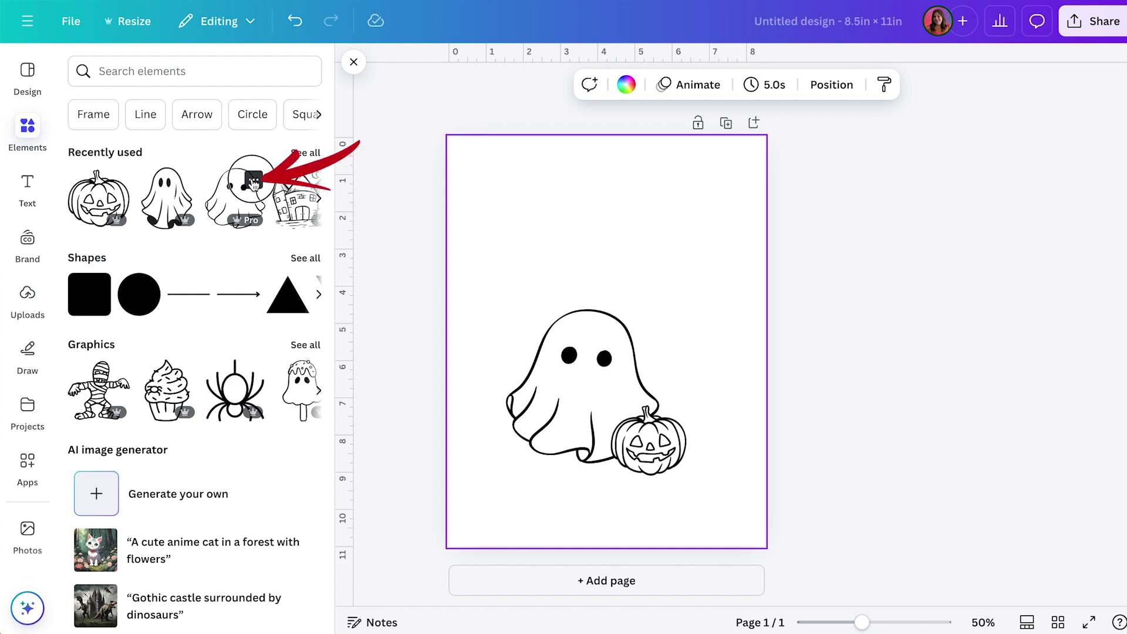
- Add the reading ghost from the ghost's collection at upper left, enlarged, and shift the pumpkin ghost down-right
{"action": "left_click", "coordinate": [253, 180]}
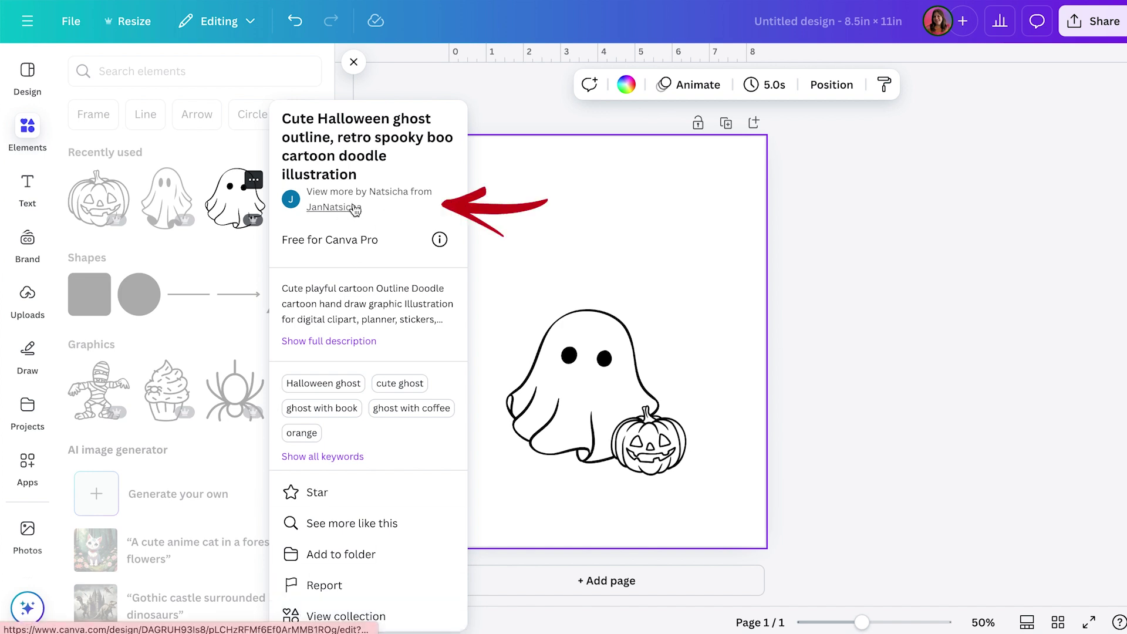
{"action": "left_click", "coordinate": [365, 616]}
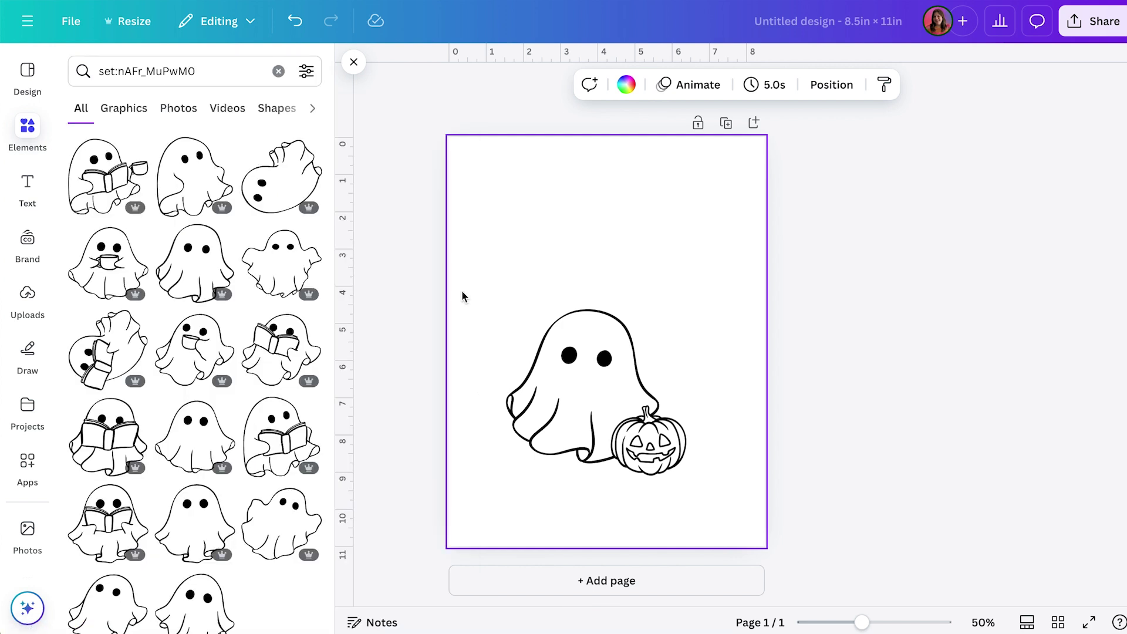
{"action": "left_click", "coordinate": [262, 187]}
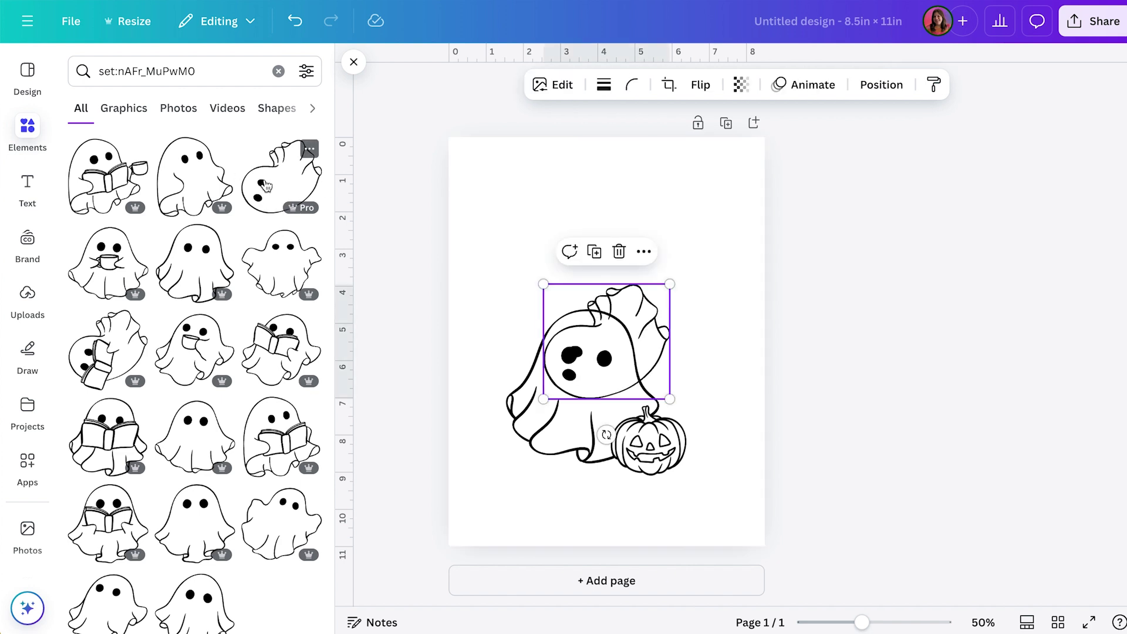
{"action": "left_click_drag", "start_coordinate": [670, 280], "coordinate": [713, 232]}
{"action": "left_click_drag", "start_coordinate": [645, 264], "coordinate": [550, 254]}
{"action": "left_click_drag", "start_coordinate": [655, 437], "coordinate": [699, 468]}
{"action": "scroll", "coordinate": [130, 267], "scroll_direction": "up", "scroll_amount": 3}
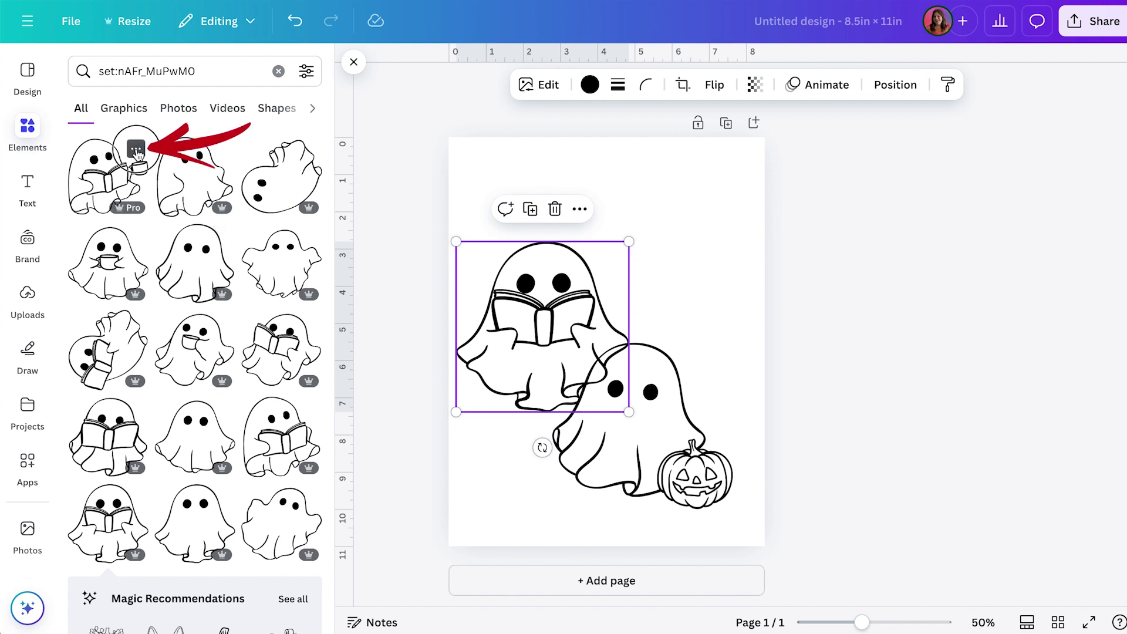
- Search the artist's elements for 'outline' and show all graphic results
{"action": "left_click", "coordinate": [136, 150]}
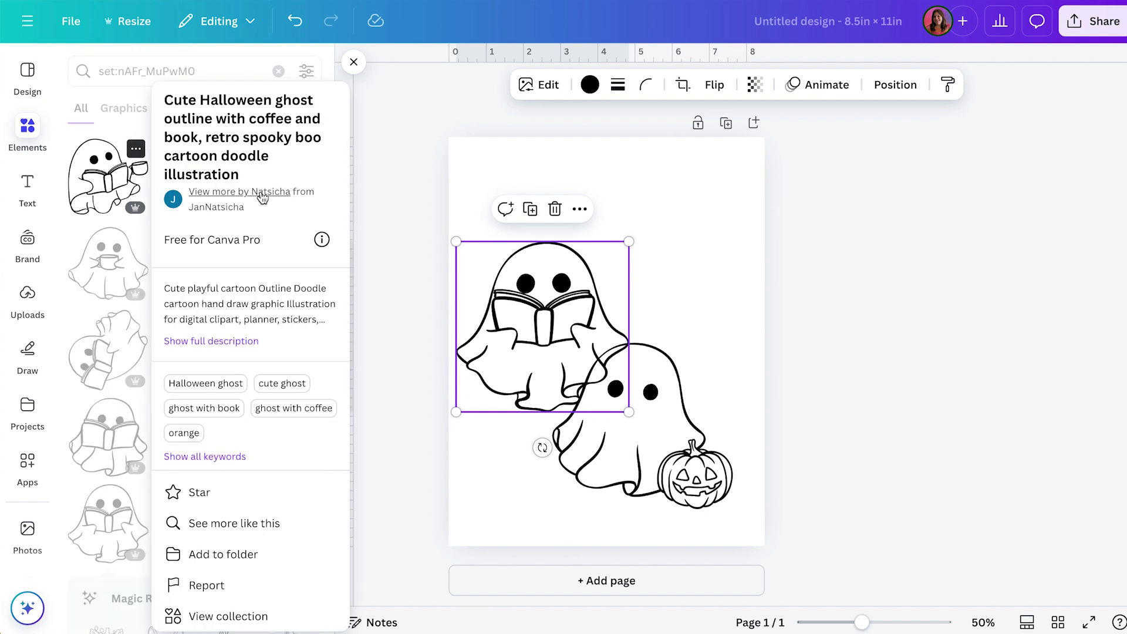
{"action": "left_click", "coordinate": [210, 209]}
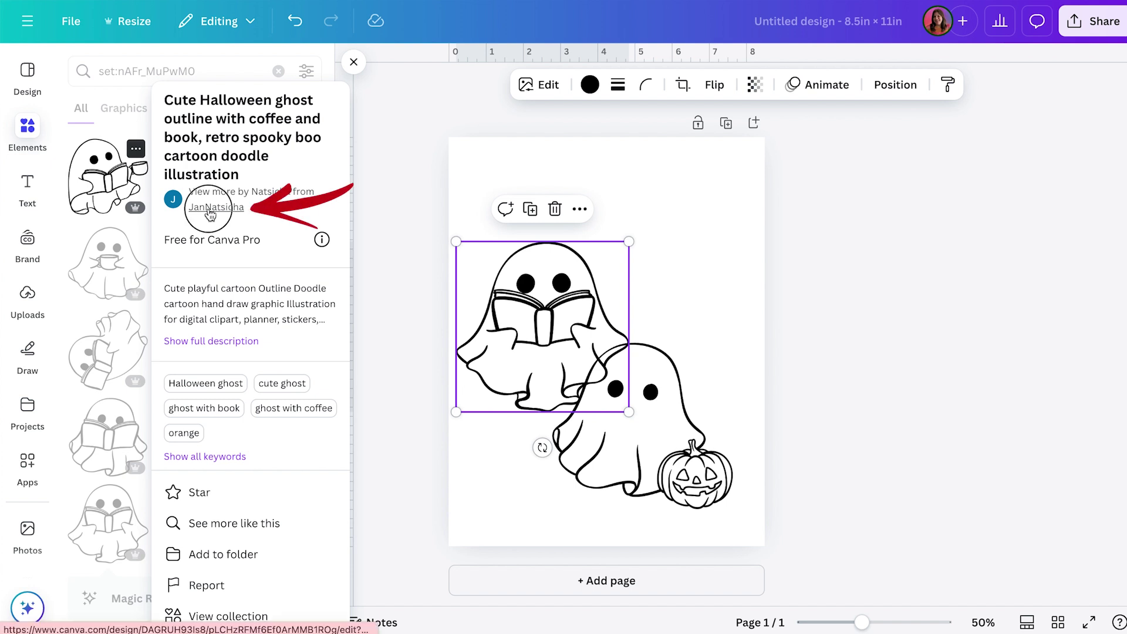
{"action": "left_click", "coordinate": [164, 146]}
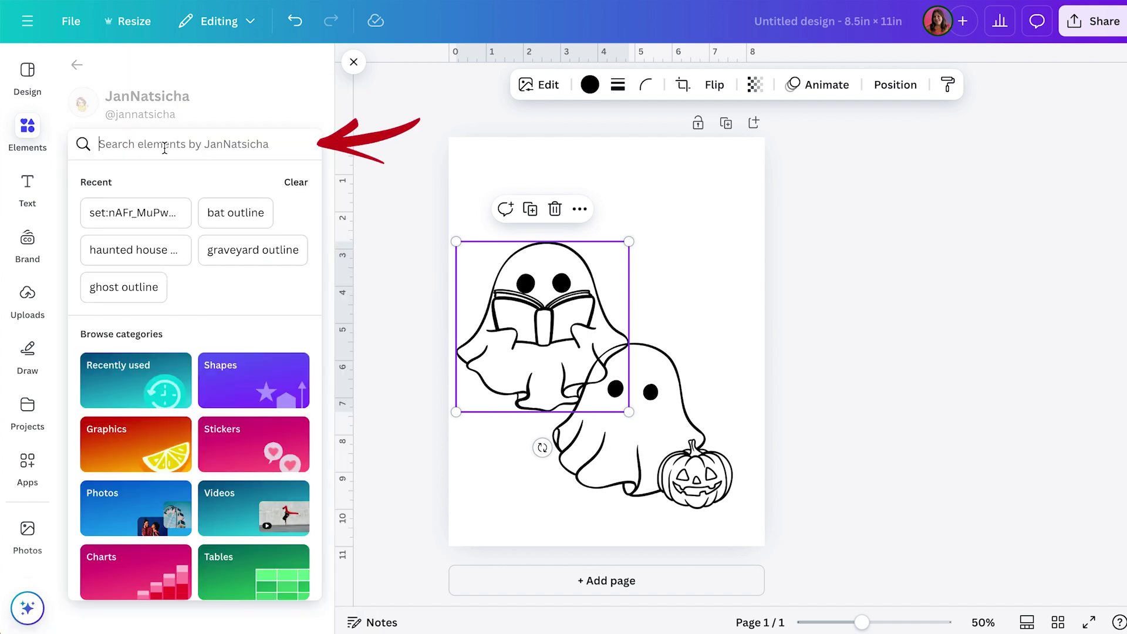
{"action": "type", "text": "outline"}
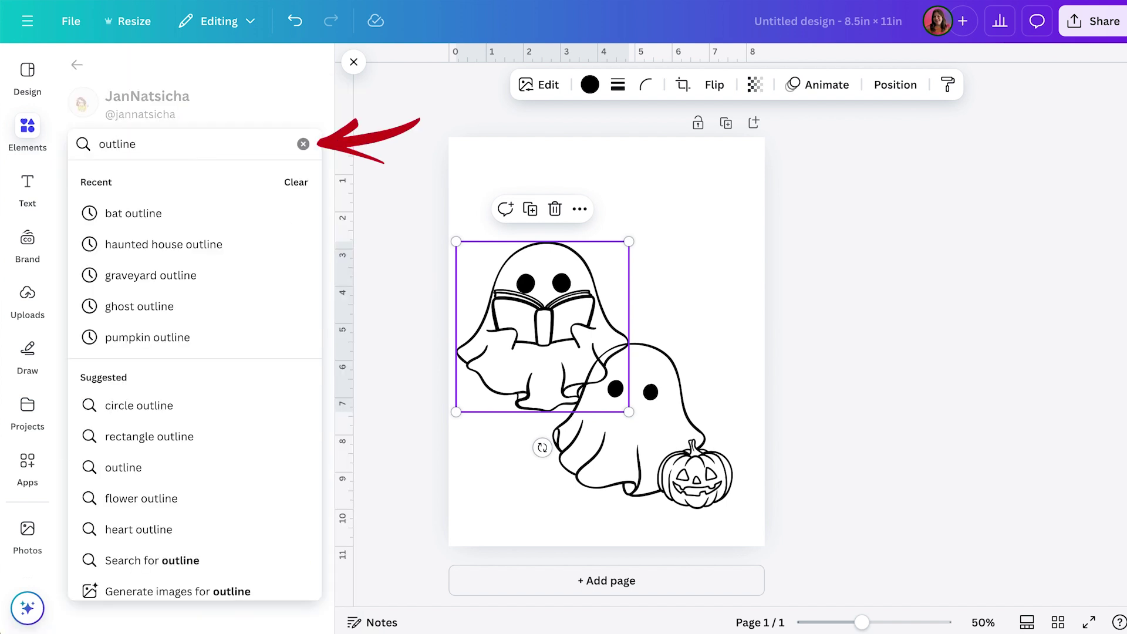
{"action": "key", "text": "Return"}
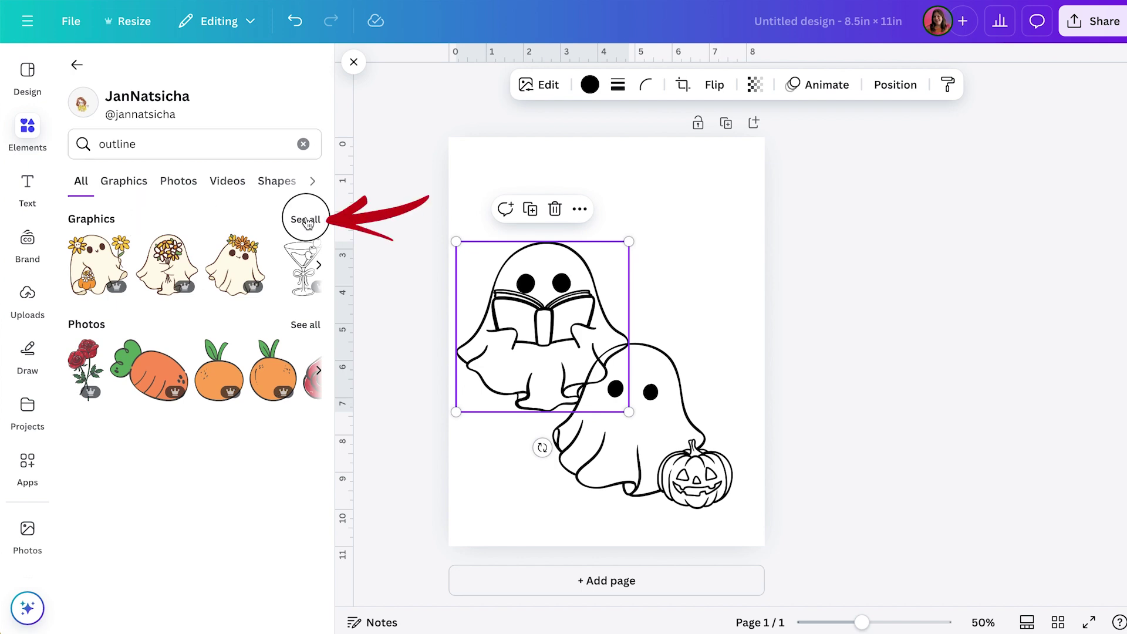
{"action": "left_click", "coordinate": [306, 222]}
- Add the leaf-patterned sweater outline, enlarged and slightly rotated, at the upper right
{"action": "scroll", "coordinate": [282, 411], "scroll_direction": "down", "scroll_amount": 10}
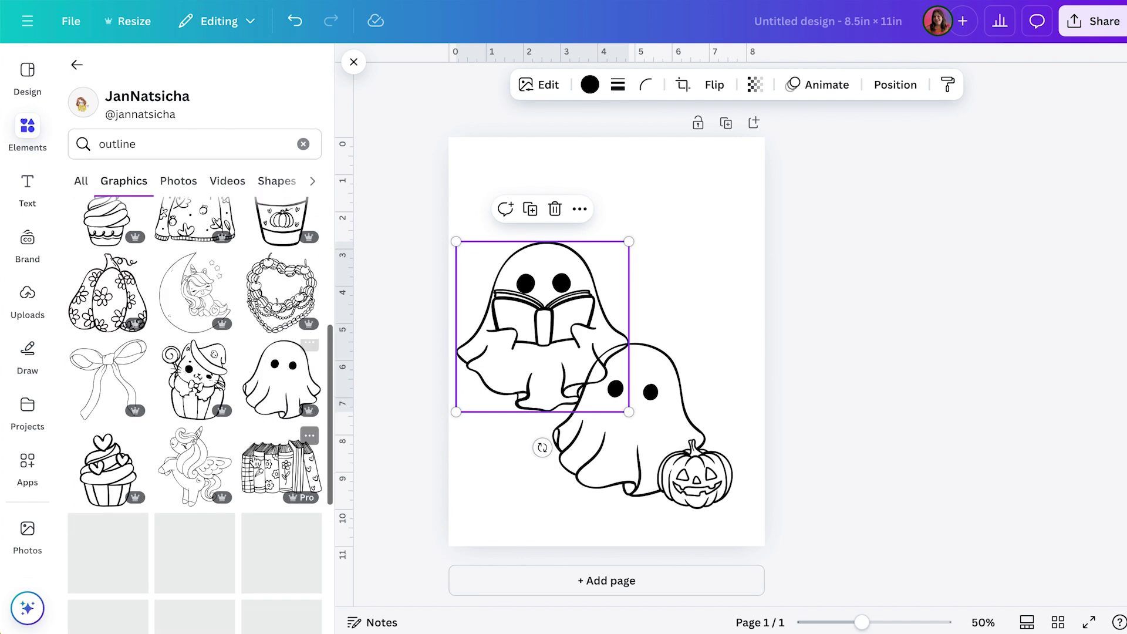
{"action": "scroll", "coordinate": [252, 454], "scroll_direction": "down", "scroll_amount": 4}
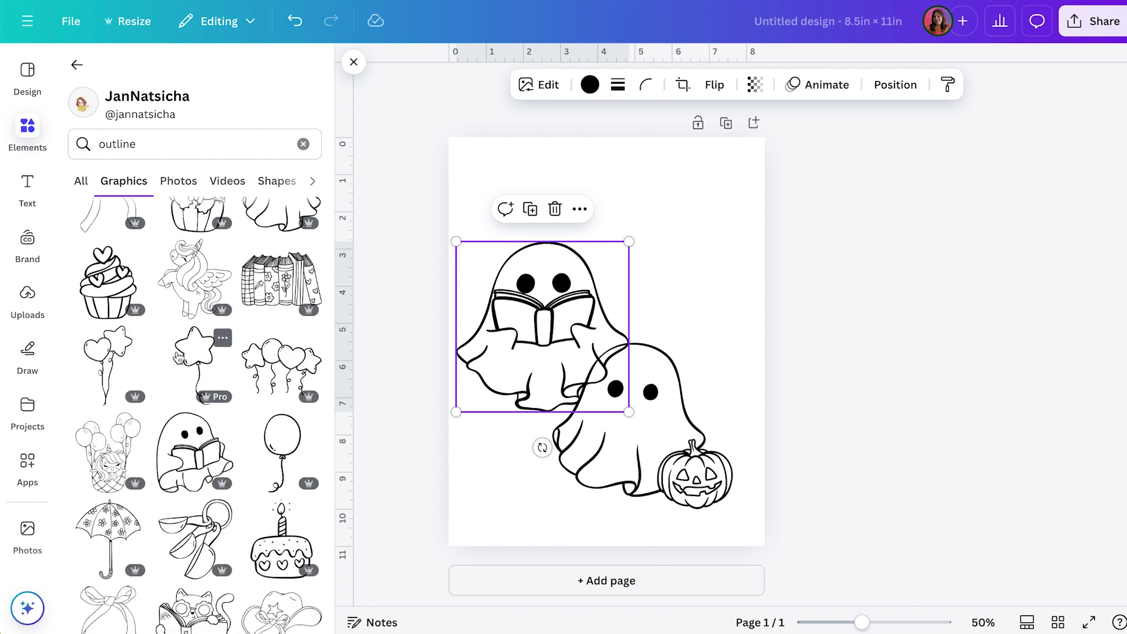
{"action": "scroll", "coordinate": [177, 358], "scroll_direction": "down", "scroll_amount": 5}
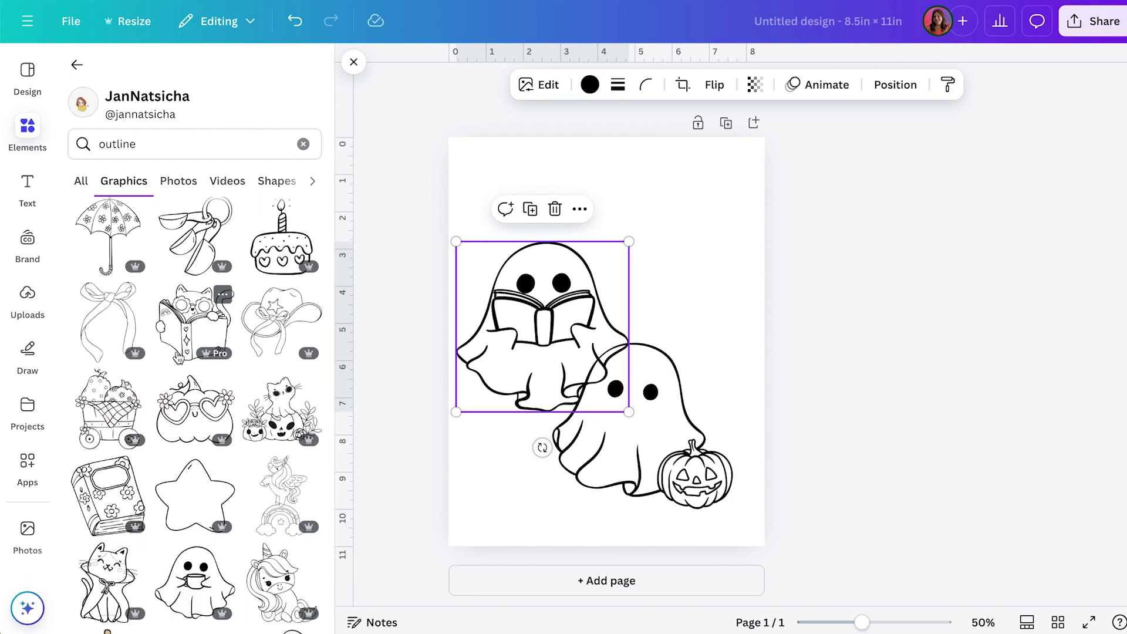
{"action": "scroll", "coordinate": [177, 358], "scroll_direction": "down", "scroll_amount": 5}
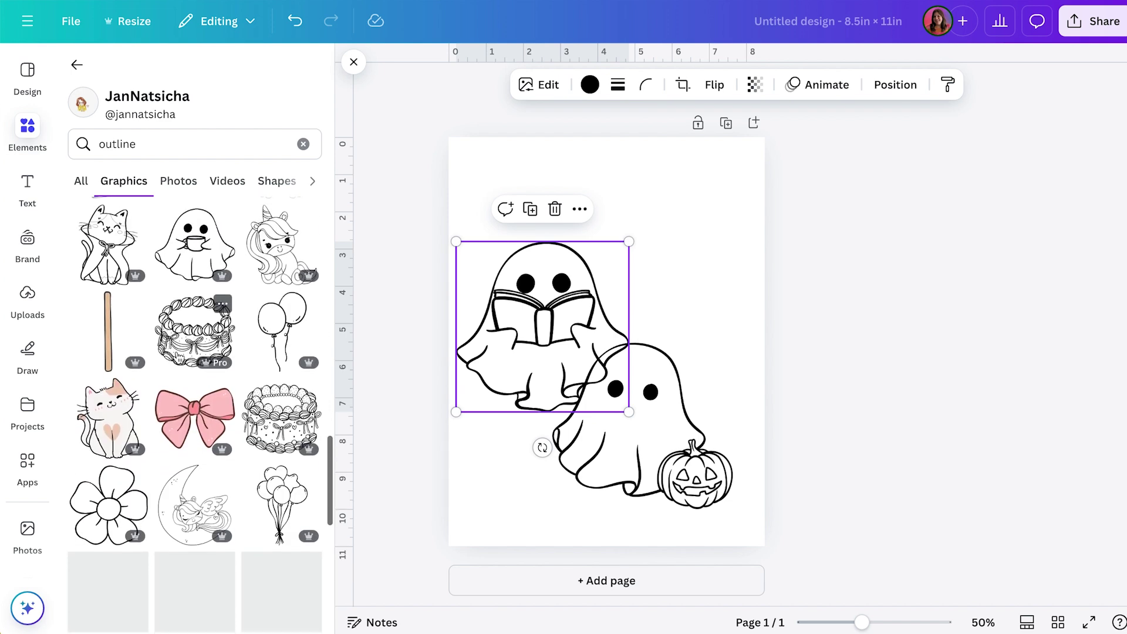
{"action": "scroll", "coordinate": [178, 358], "scroll_direction": "down", "scroll_amount": 1}
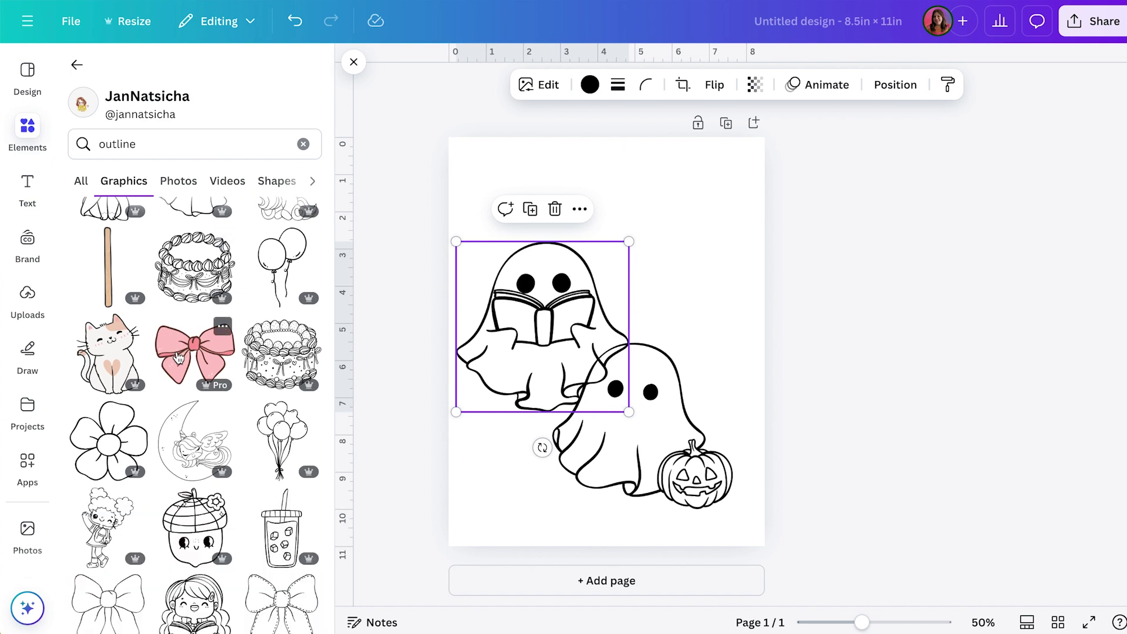
{"action": "scroll", "coordinate": [178, 358], "scroll_direction": "down", "scroll_amount": 2}
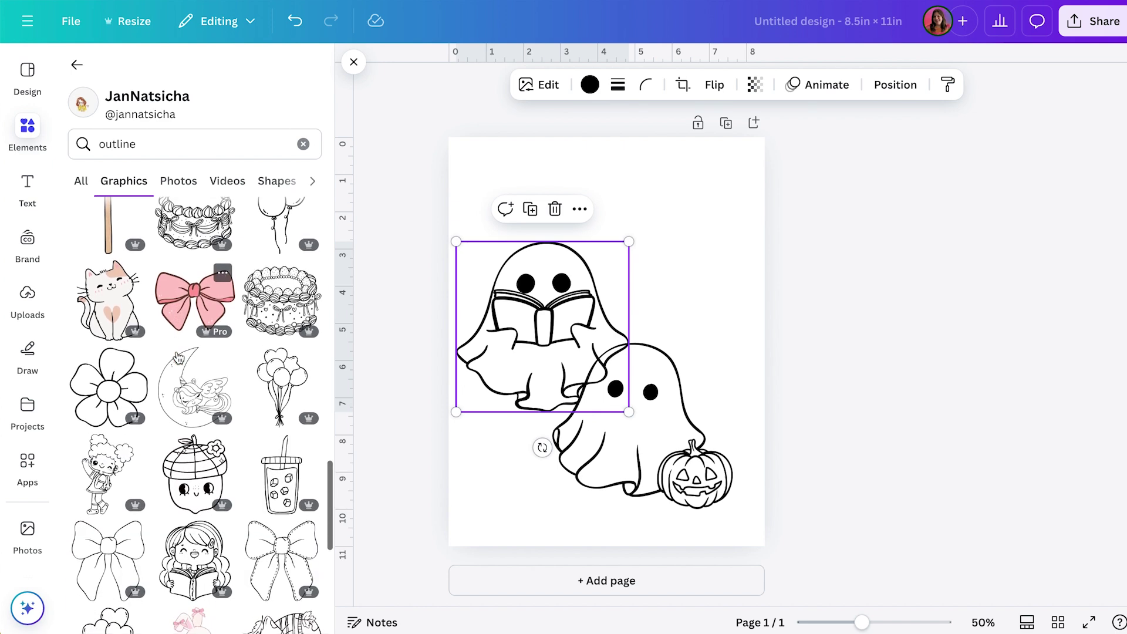
{"action": "scroll", "coordinate": [177, 358], "scroll_direction": "down", "scroll_amount": 1}
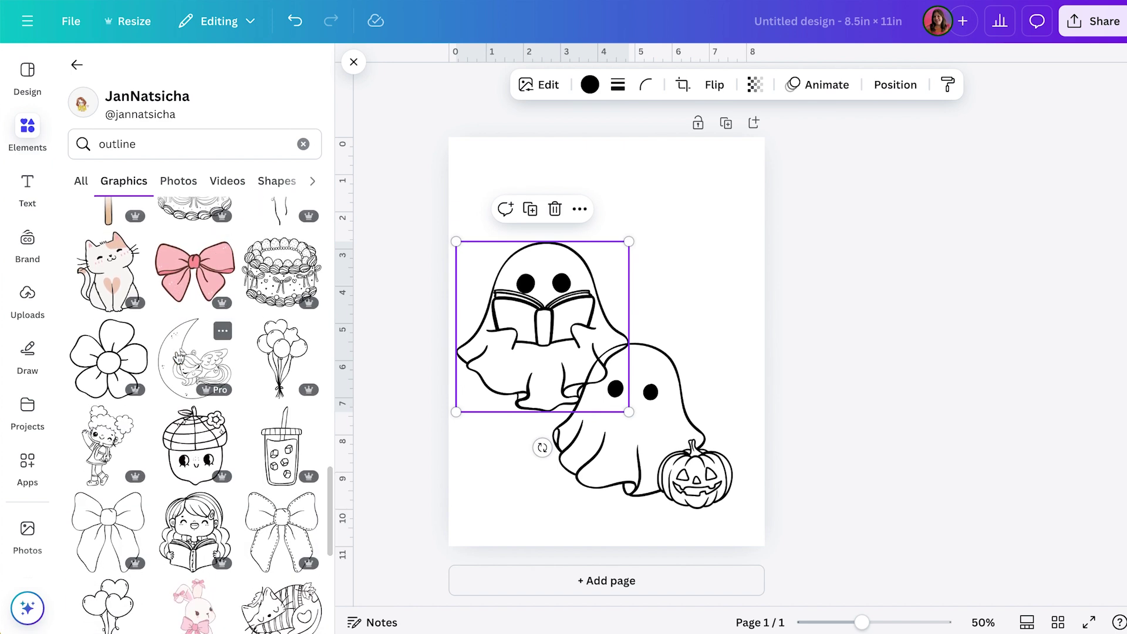
{"action": "scroll", "coordinate": [178, 358], "scroll_direction": "down", "scroll_amount": 5}
{"action": "left_click", "coordinate": [194, 343]}
{"action": "left_click_drag", "start_coordinate": [669, 284], "coordinate": [730, 234]}
{"action": "left_click_drag", "start_coordinate": [636, 418], "coordinate": [649, 473]}
{"action": "left_click_drag", "start_coordinate": [612, 311], "coordinate": [649, 294]}
- Place a large, slightly tilted pumpkin outline at lower left, then search 'fall leaves'
{"action": "scroll", "coordinate": [193, 352], "scroll_direction": "down", "scroll_amount": 5}
{"action": "left_click_drag", "start_coordinate": [108, 461], "coordinate": [530, 482]}
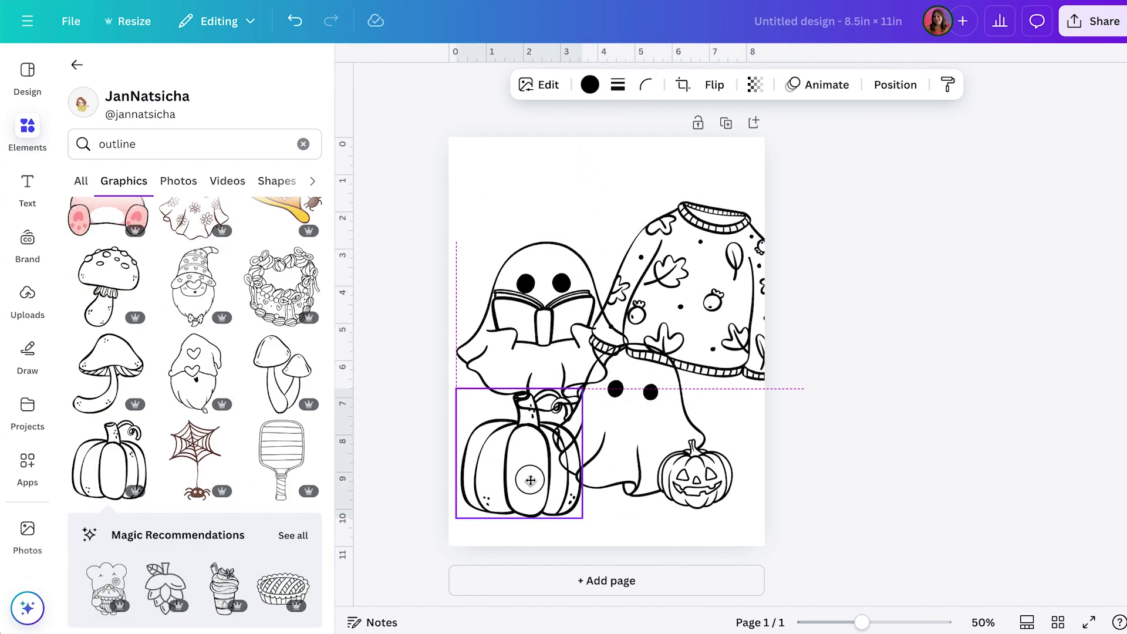
{"action": "left_click_drag", "start_coordinate": [519, 534], "coordinate": [528, 586]}
{"action": "left_click", "coordinate": [100, 144]}
{"action": "type", "text": "fall leaves"}
{"action": "key", "text": "Return"}
- Add two maple leaves near the top, the top-left one shrunk to 1.7 inches
{"action": "scroll", "coordinate": [213, 452], "scroll_direction": "down", "scroll_amount": 3}
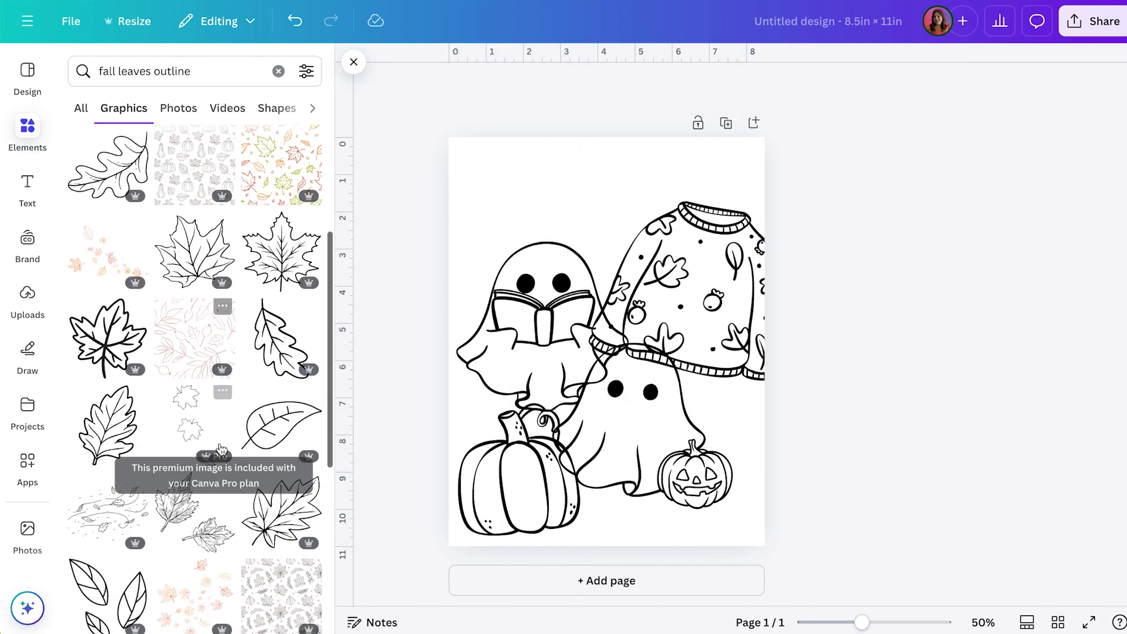
{"action": "left_click", "coordinate": [104, 343]}
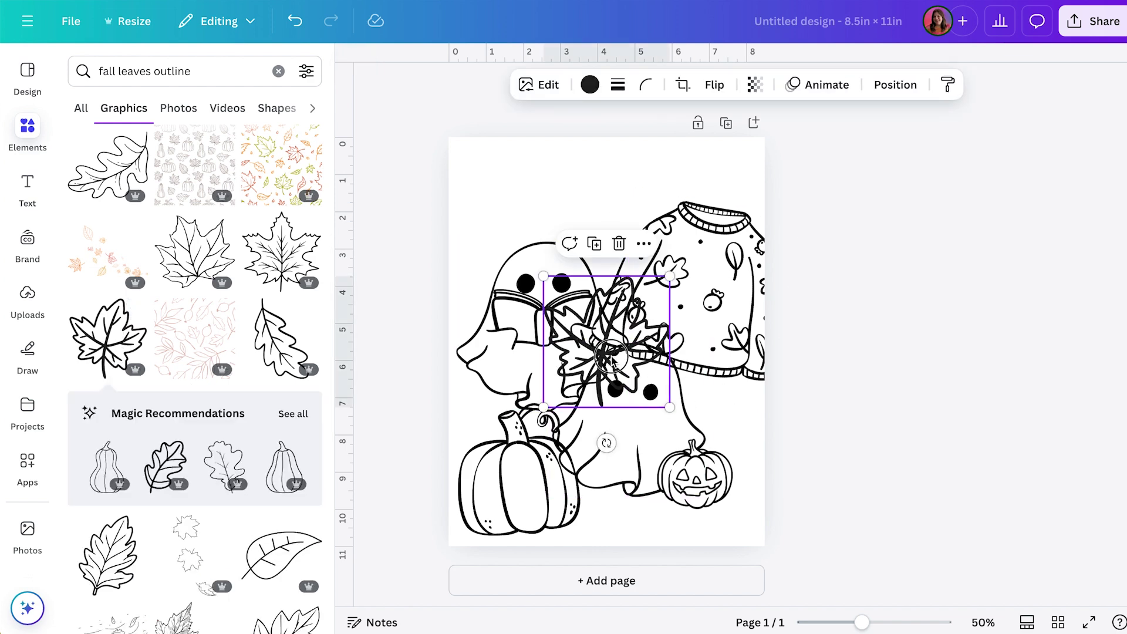
{"action": "left_click_drag", "start_coordinate": [611, 359], "coordinate": [547, 230]}
{"action": "left_click_drag", "start_coordinate": [606, 274], "coordinate": [533, 217]}
{"action": "left_click", "coordinate": [282, 252]}
{"action": "left_click_drag", "start_coordinate": [606, 342], "coordinate": [587, 203]}
- Search 'leaf outline' and place an oak leaf at top right, tilted about -37°
{"action": "triple_click", "coordinate": [176, 71]}
{"action": "type", "text": "leaf outline"}
{"action": "key", "text": "Return"}
{"action": "left_click", "coordinate": [108, 282]}
{"action": "left_click_drag", "start_coordinate": [641, 305], "coordinate": [644, 170]}
{"action": "left_click_drag", "start_coordinate": [643, 205], "coordinate": [681, 239]}
- Add a small mushroom outline at the right and a small leaf at the top
{"action": "left_click", "coordinate": [283, 498]}
{"action": "left_click_drag", "start_coordinate": [603, 352], "coordinate": [538, 194]}
{"action": "scroll", "coordinate": [194, 293], "scroll_direction": "down", "scroll_amount": 3}
{"action": "left_click", "coordinate": [194, 293]}
{"action": "left_click_drag", "start_coordinate": [517, 155], "coordinate": [545, 148]}
{"action": "left_click_drag", "start_coordinate": [587, 203], "coordinate": [600, 208]}
- Tilt the first maple leaf and place a copy beside the jack-o'-lantern near the bottom
{"action": "scroll", "coordinate": [193, 352], "scroll_direction": "down", "scroll_amount": 5}
{"action": "left_click", "coordinate": [489, 205]}
{"action": "left_click_drag", "start_coordinate": [489, 246], "coordinate": [449, 256]}
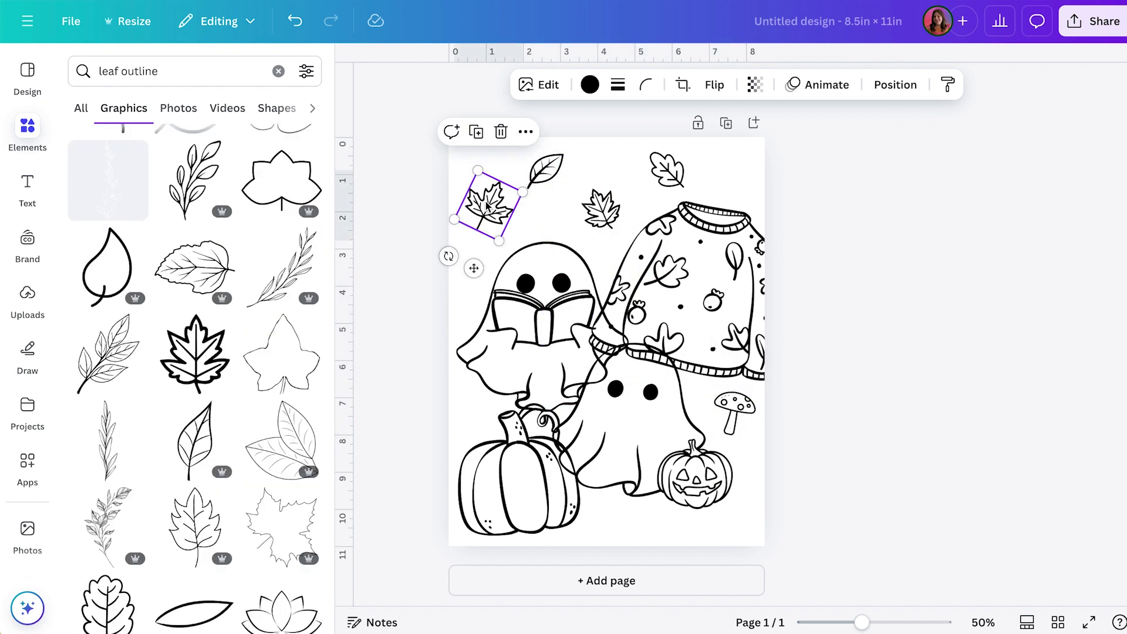
{"action": "left_click_drag", "start_coordinate": [486, 205], "coordinate": [556, 218]}
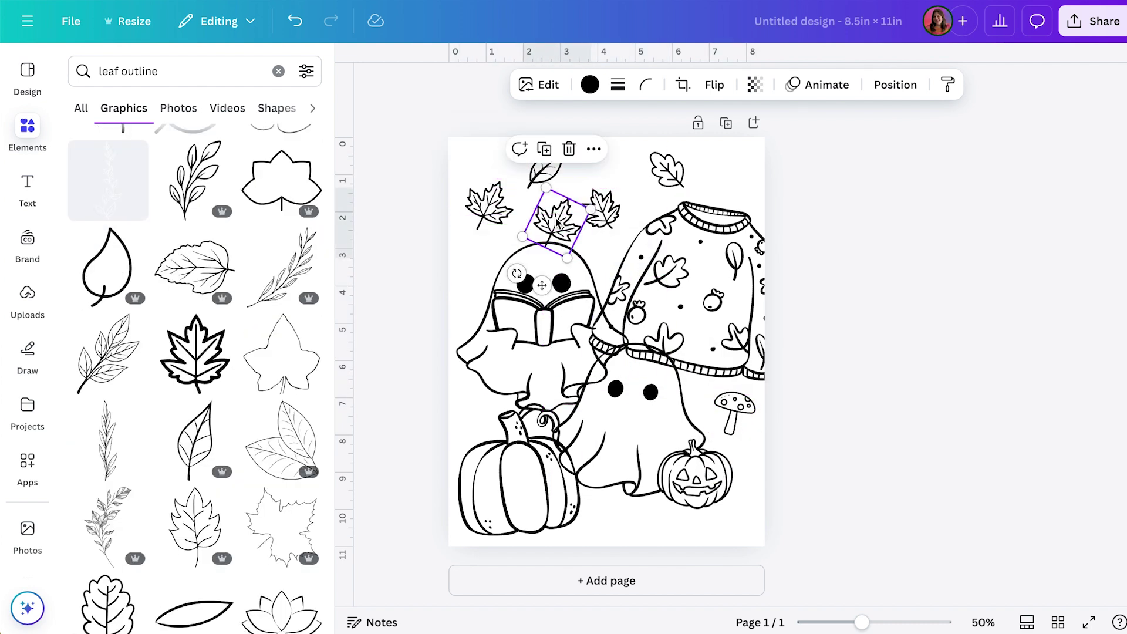
{"action": "left_click_drag", "start_coordinate": [556, 221], "coordinate": [610, 514]}
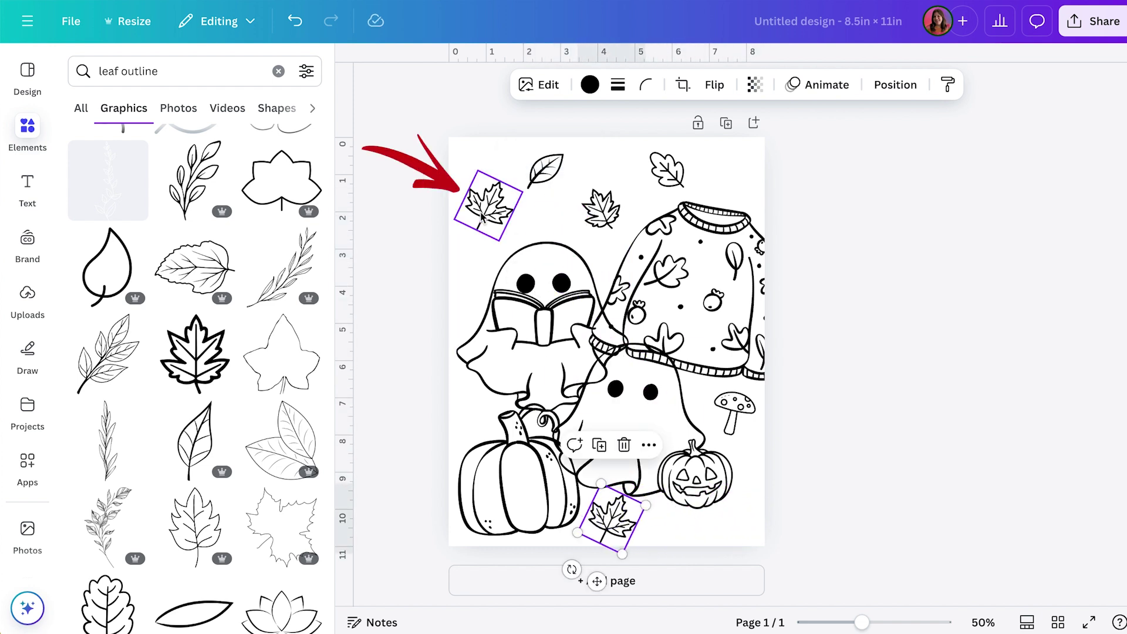
- Recolour the remaining dark-grey pieces, like the one by the jack-o'-lantern, to black #000000
{"action": "left_click", "coordinate": [817, 530]}
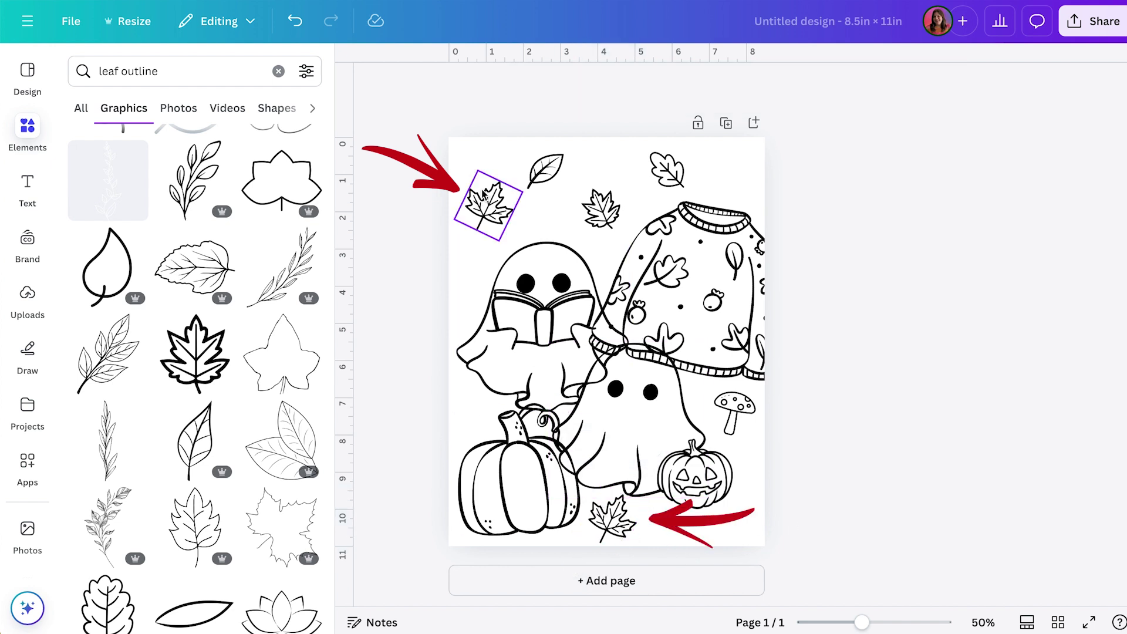
{"action": "left_click", "coordinate": [609, 514]}
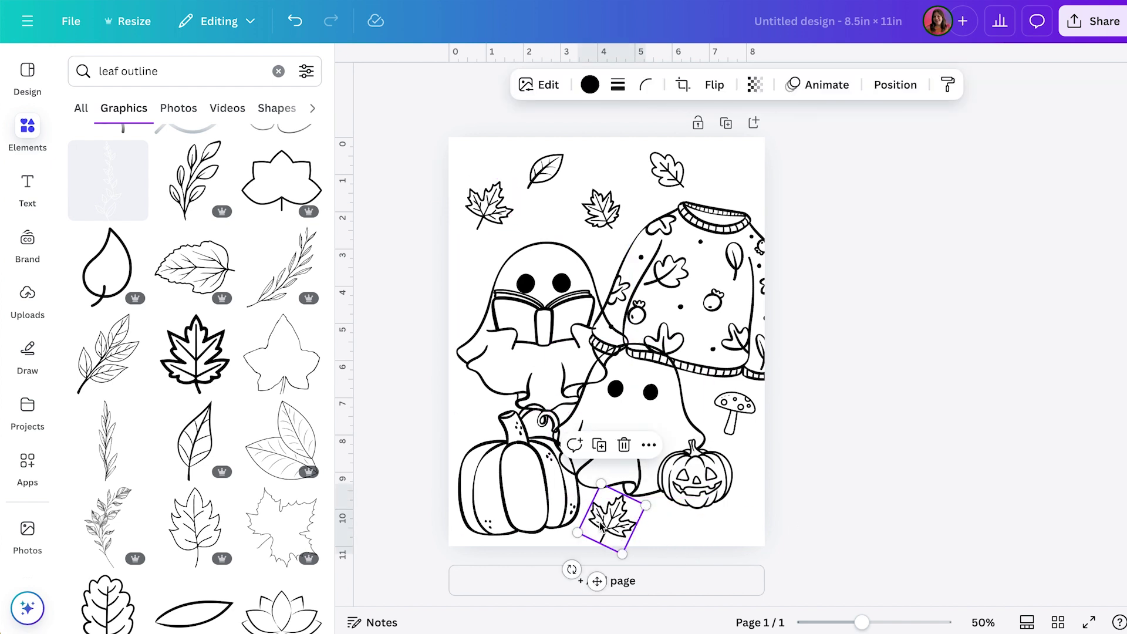
{"action": "left_click", "coordinate": [715, 85]}
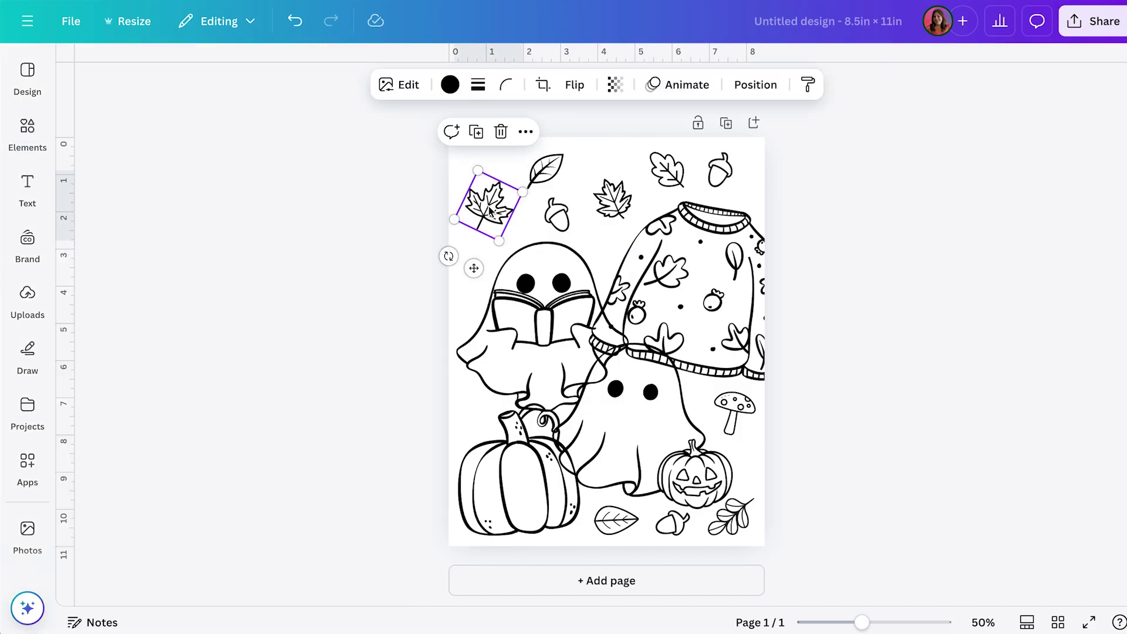
{"action": "left_click", "coordinate": [450, 85]}
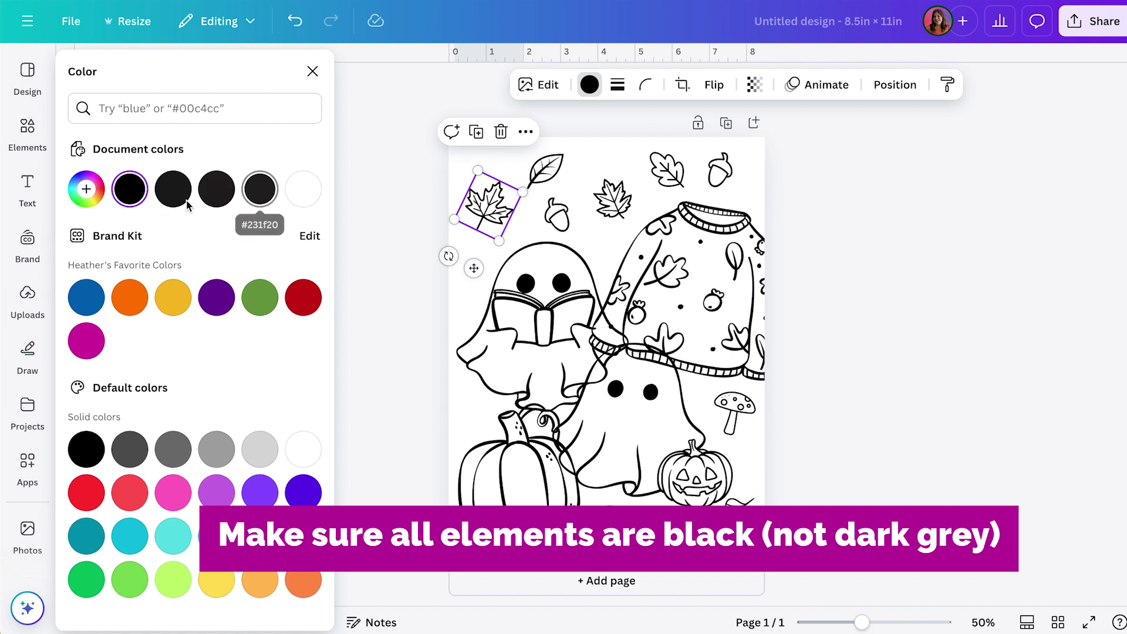
{"action": "left_click", "coordinate": [716, 170]}
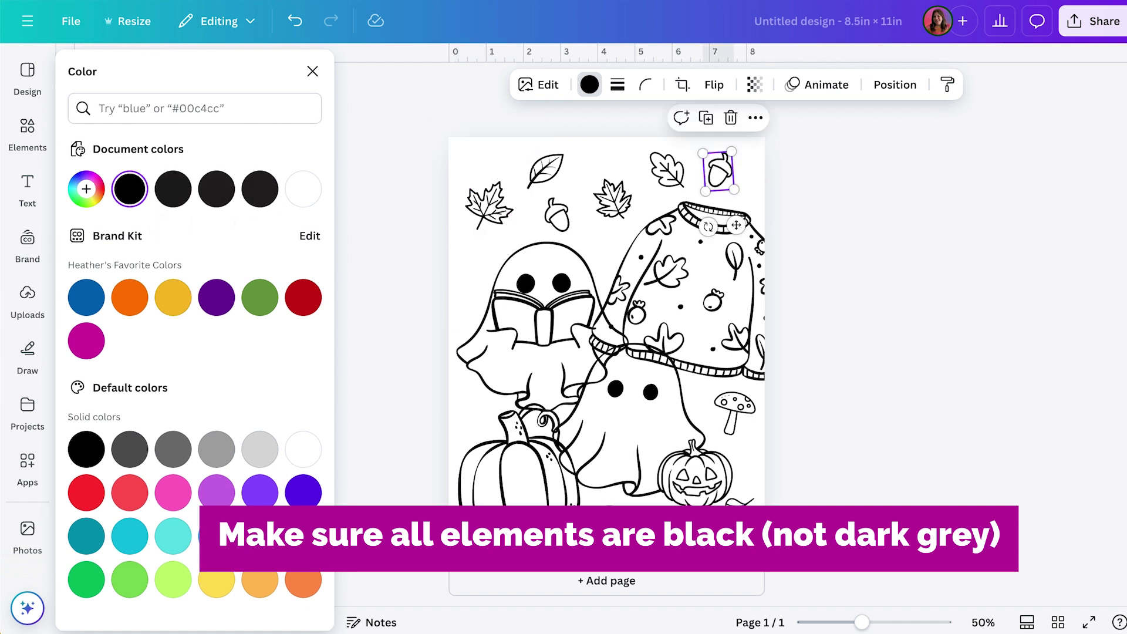
{"action": "left_click", "coordinate": [707, 497]}
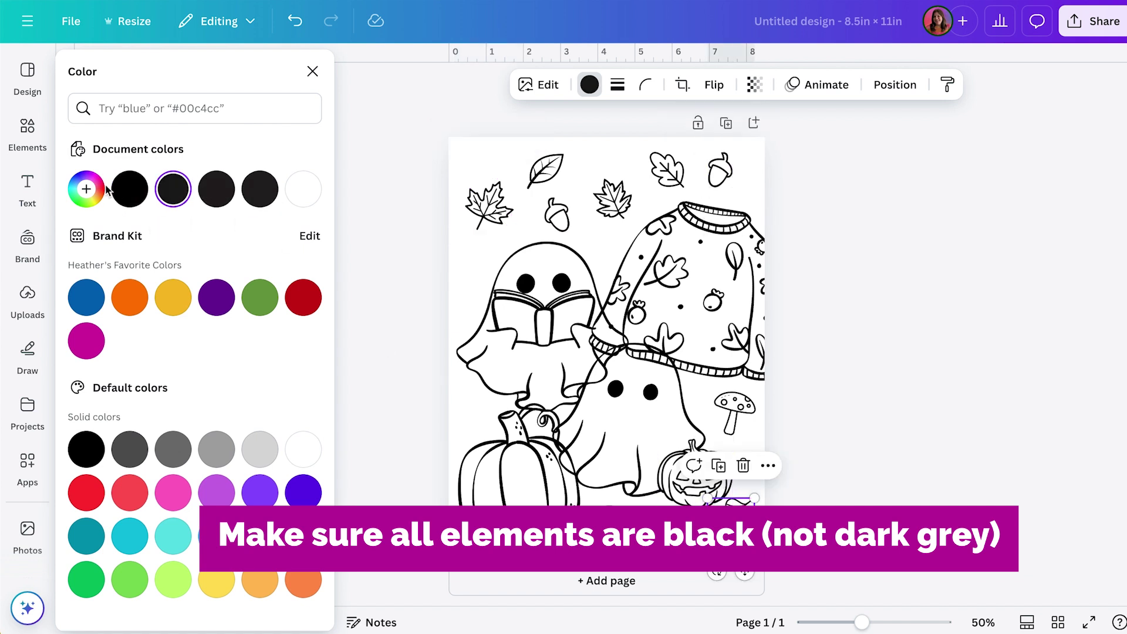
{"action": "left_click", "coordinate": [130, 189]}
{"action": "key", "text": "Escape"}
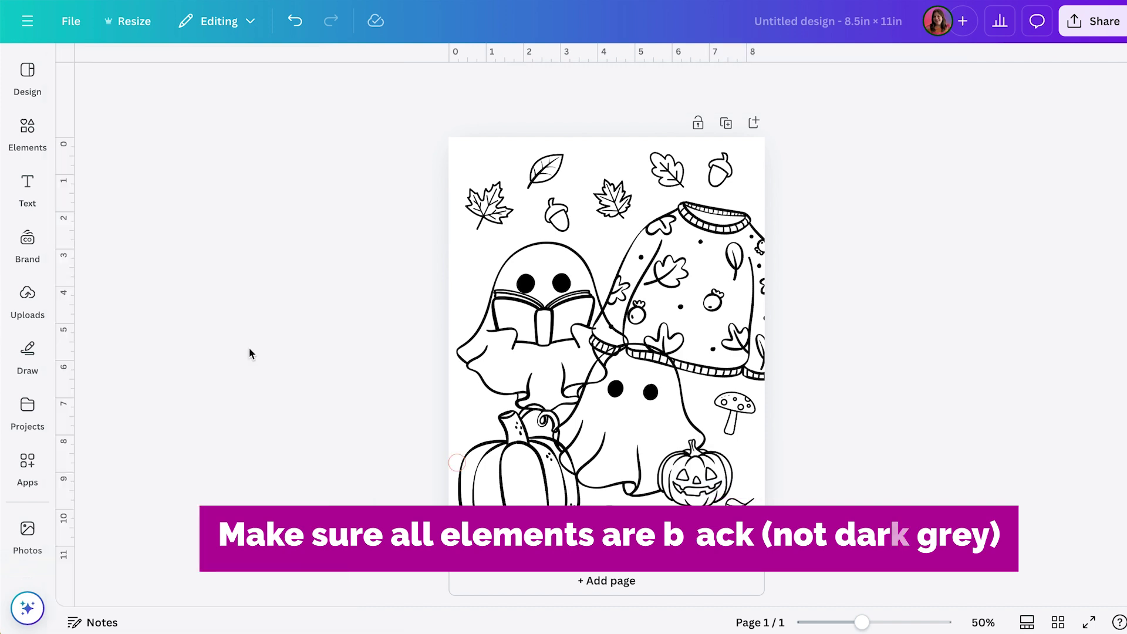
{"action": "key", "text": "ctrl+plus"}
{"action": "key", "text": "ctrl+minus"}
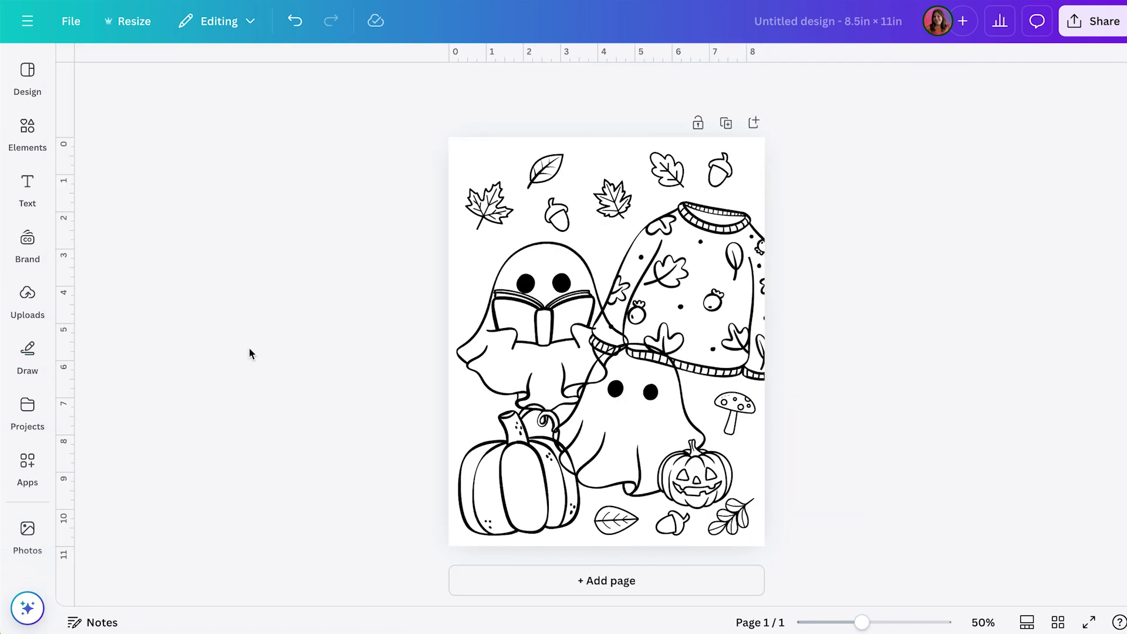
- Nudge the bottom-right leaf sprig, then move the top-left maple leaf inward off the page edge
{"action": "left_click_drag", "start_coordinate": [729, 516], "coordinate": [734, 516]}
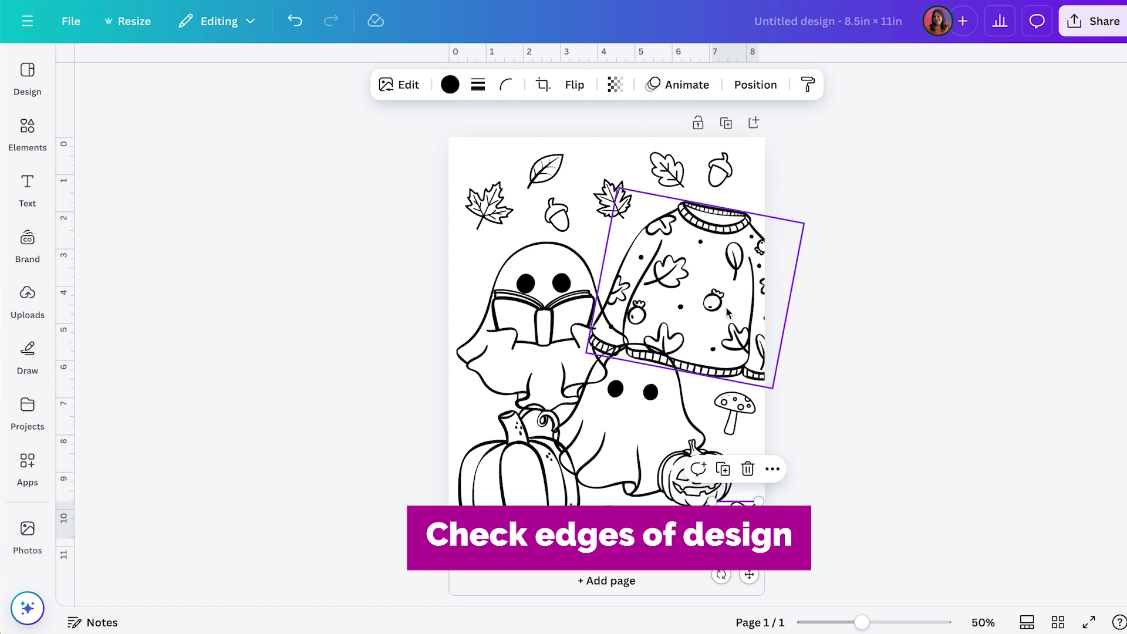
{"action": "left_click", "coordinate": [489, 210]}
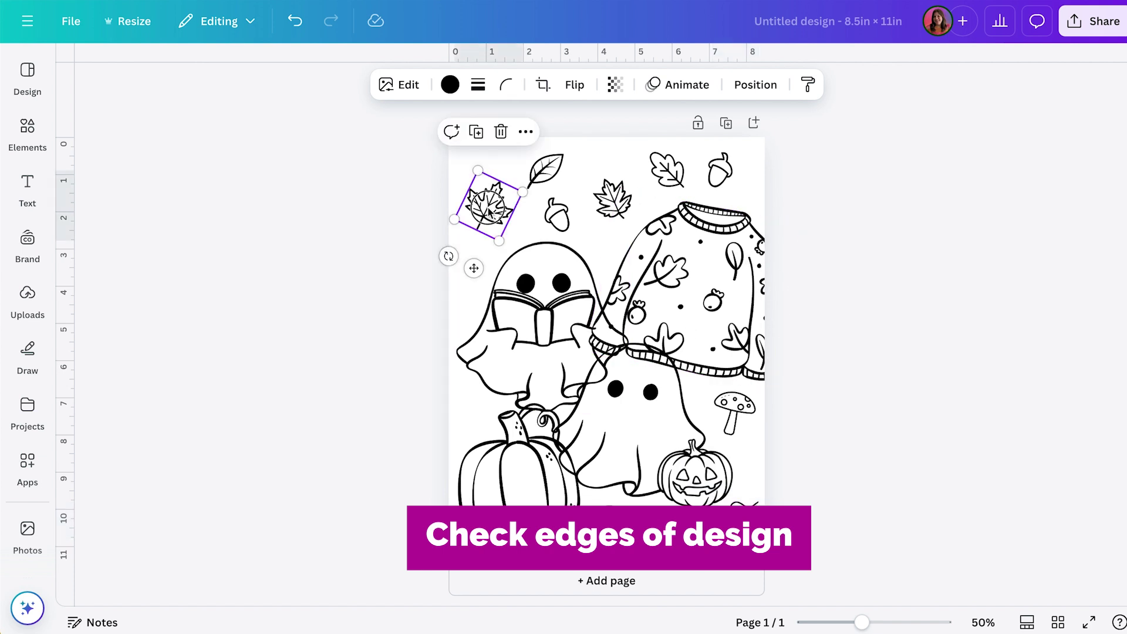
{"action": "key", "text": "Tab"}
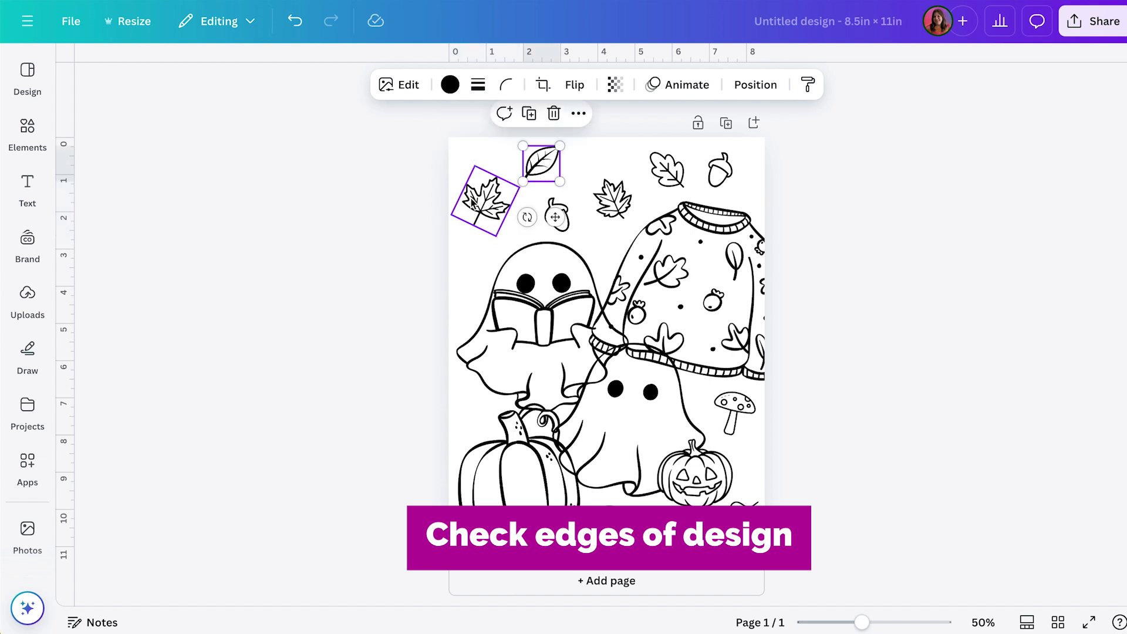
{"action": "left_click_drag", "start_coordinate": [472, 202], "coordinate": [475, 201]}
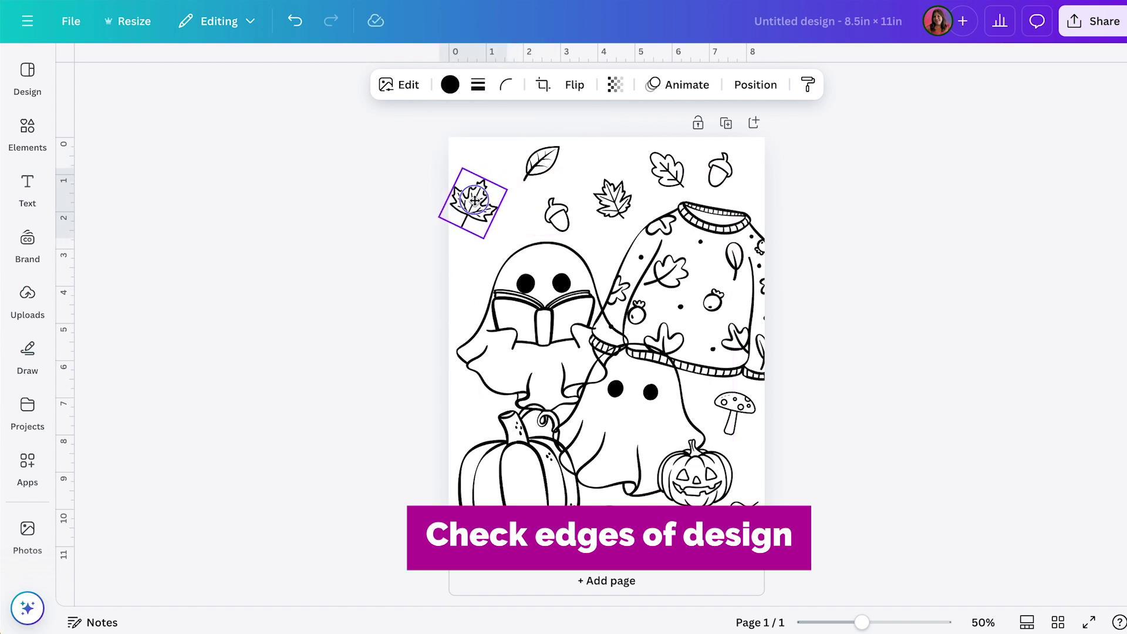
{"action": "left_click", "coordinate": [420, 273]}
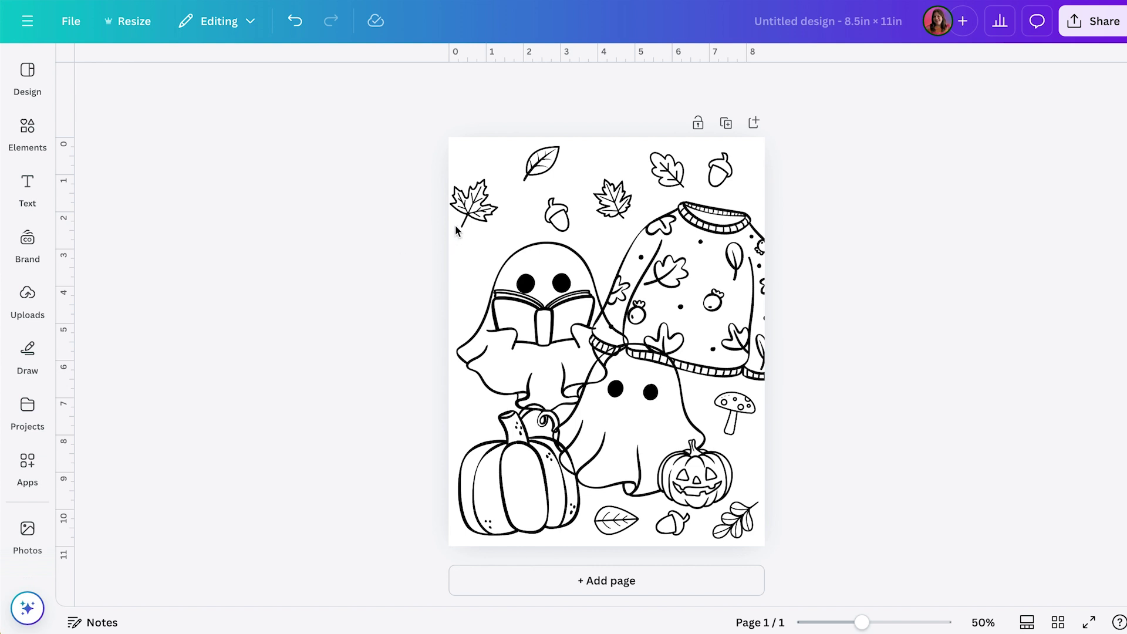
{"action": "left_click", "coordinate": [480, 205]}
{"action": "mouse_move", "coordinate": [480, 205]}
{"action": "left_mouse_down"}
{"action": "mouse_move", "coordinate": [505, 211]}
{"action": "mouse_move", "coordinate": [442, 211]}
{"action": "mouse_move", "coordinate": [474, 210]}
{"action": "left_mouse_up"}
{"action": "left_click", "coordinate": [463, 211]}
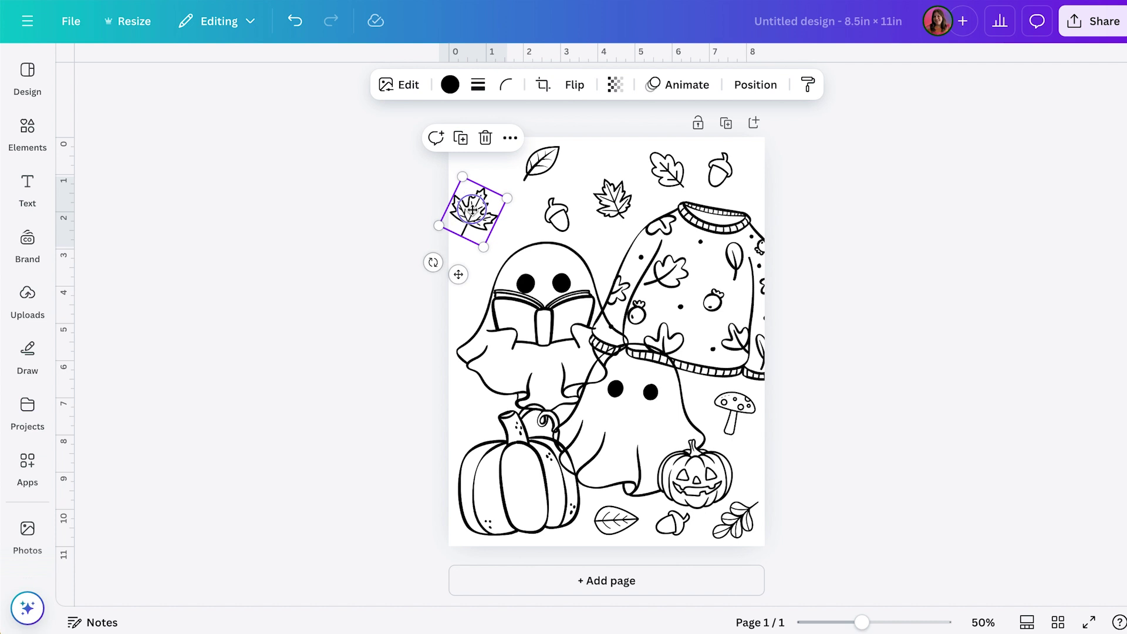
{"action": "mouse_move", "coordinate": [468, 215]}
{"action": "left_mouse_down"}
{"action": "mouse_move", "coordinate": [501, 220]}
{"action": "mouse_move", "coordinate": [449, 217]}
{"action": "mouse_move", "coordinate": [499, 210]}
{"action": "mouse_move", "coordinate": [490, 218]}
{"action": "left_mouse_up"}
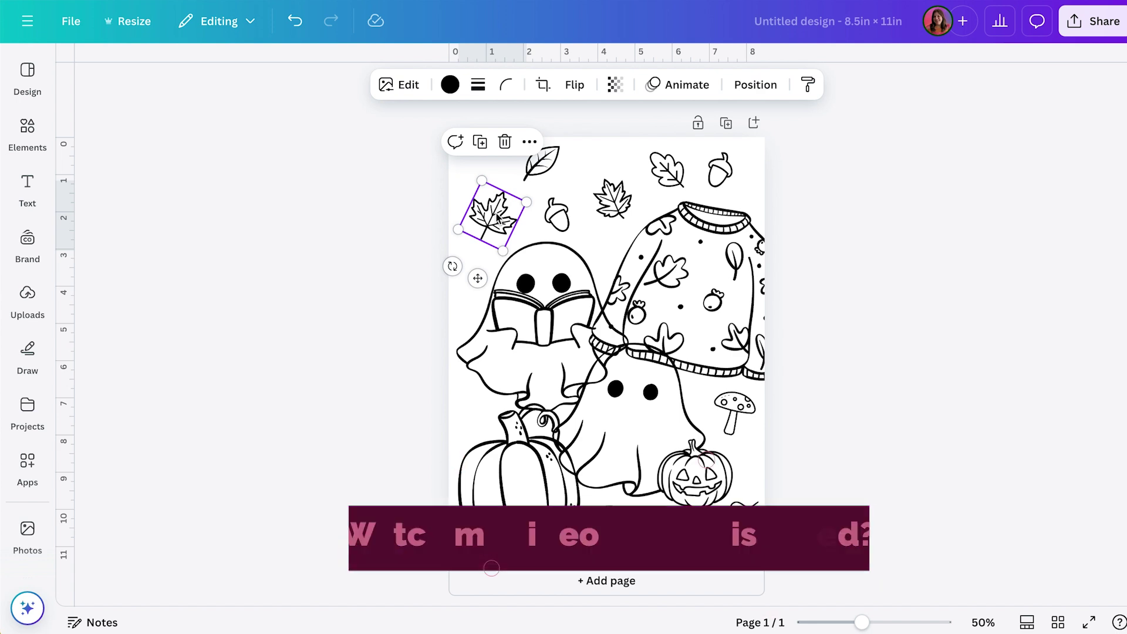
{"action": "left_click", "coordinate": [404, 285]}
- Paint white fill inside the large pumpkin with the white marker at weight 37
{"action": "key", "text": "ctrl+plus"}
{"action": "key", "text": "ctrl+plus"}
{"action": "key", "text": "ctrl+plus"}
{"action": "key", "text": "ctrl+plus"}
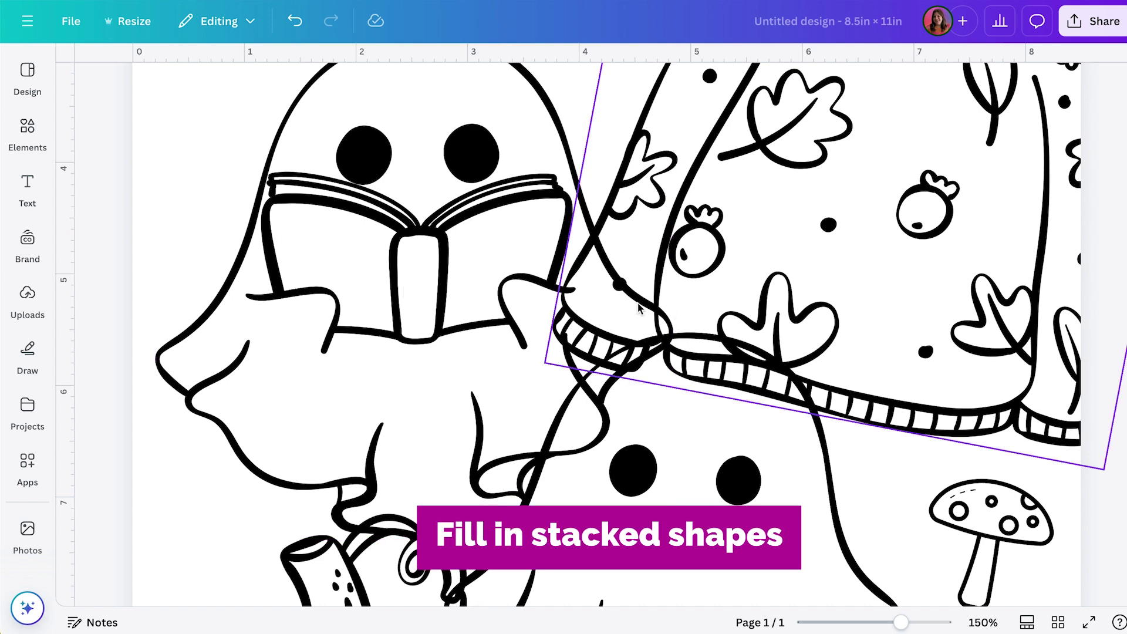
{"action": "scroll", "coordinate": [731, 270], "scroll_direction": "up", "scroll_amount": 1}
{"action": "key", "text": "ctrl+minus"}
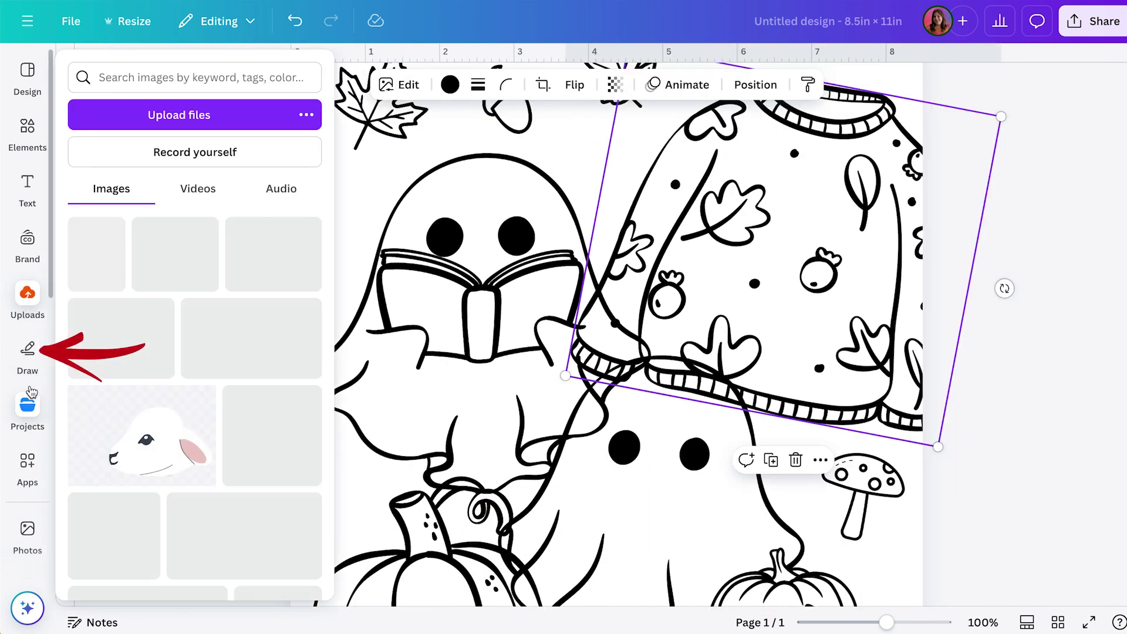
{"action": "left_click", "coordinate": [29, 354]}
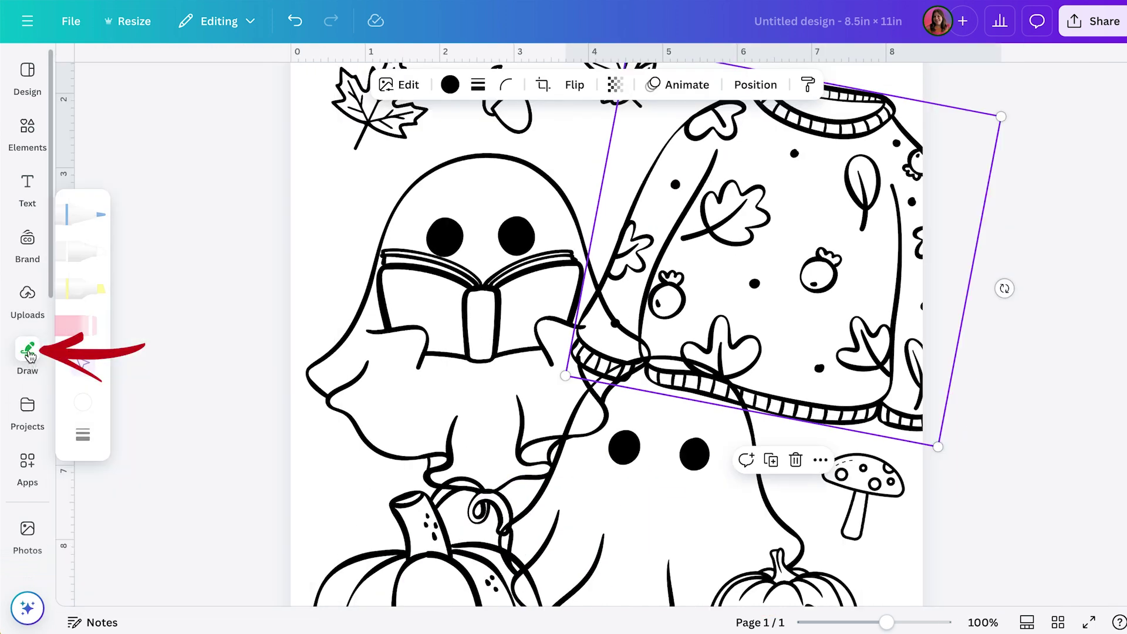
{"action": "left_click", "coordinate": [86, 252]}
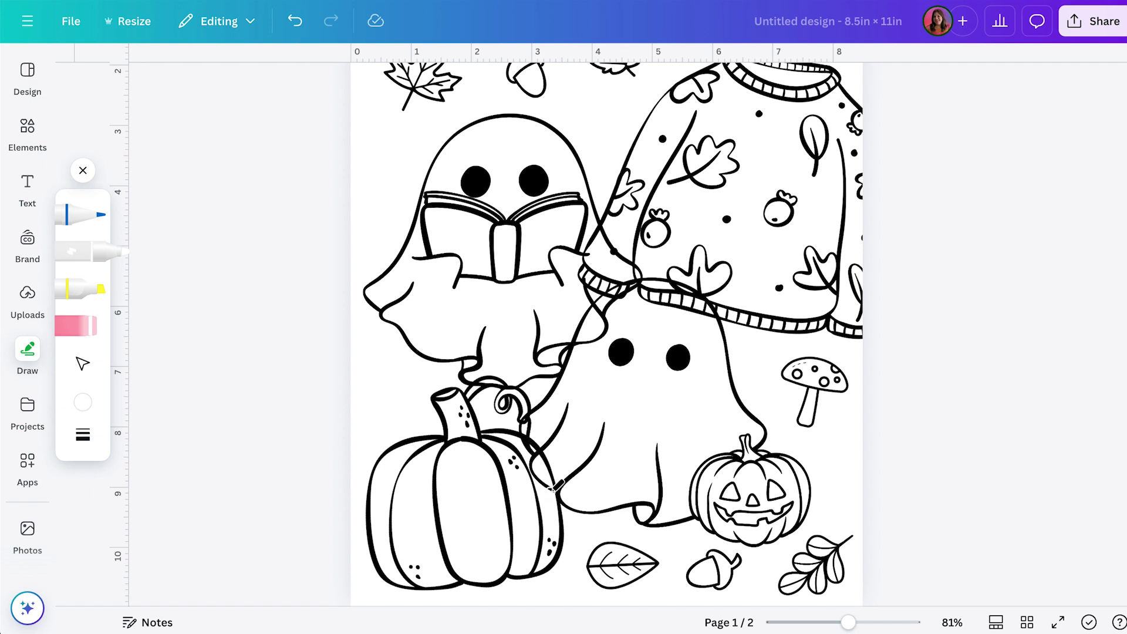
{"action": "left_click", "coordinate": [82, 434]}
{"action": "left_click", "coordinate": [199, 454]}
{"action": "mouse_move", "coordinate": [506, 490]}
{"action": "left_mouse_down"}
{"action": "mouse_move", "coordinate": [517, 444]}
{"action": "mouse_move", "coordinate": [489, 440]}
{"action": "mouse_move", "coordinate": [526, 460]}
{"action": "mouse_move", "coordinate": [543, 506]}
{"action": "mouse_move", "coordinate": [481, 464]}
{"action": "left_mouse_up"}
{"action": "left_click", "coordinate": [78, 433]}
{"action": "left_click", "coordinate": [163, 452]}
- Raise the pumpkin in the layer order and select it with its white fill strokes
{"action": "left_click", "coordinate": [417, 462]}
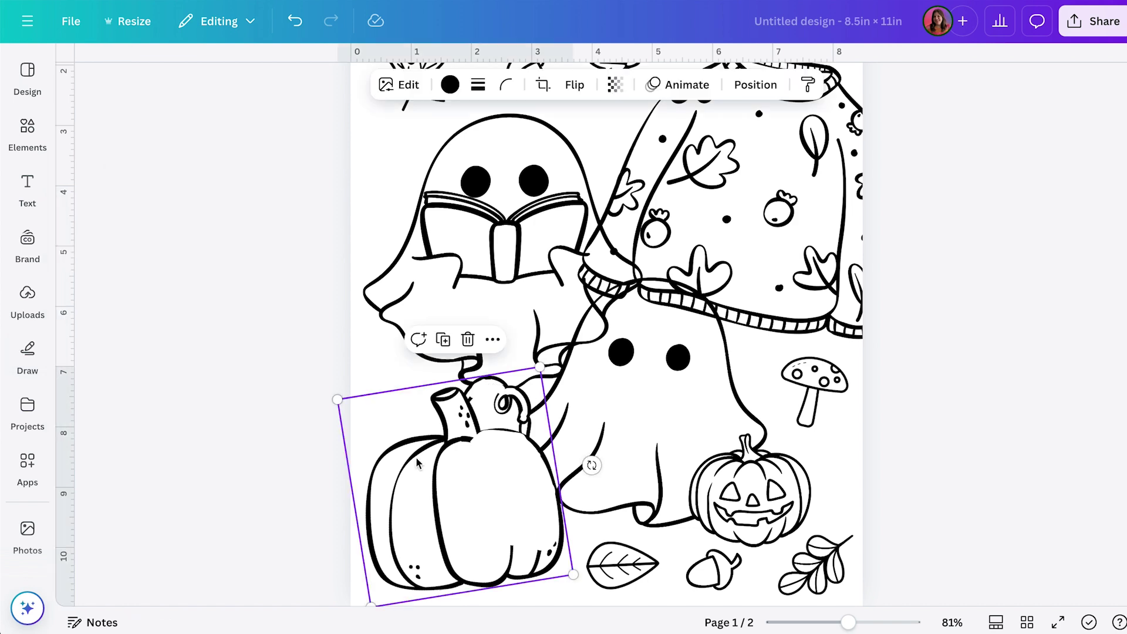
{"action": "left_click", "coordinate": [753, 86]}
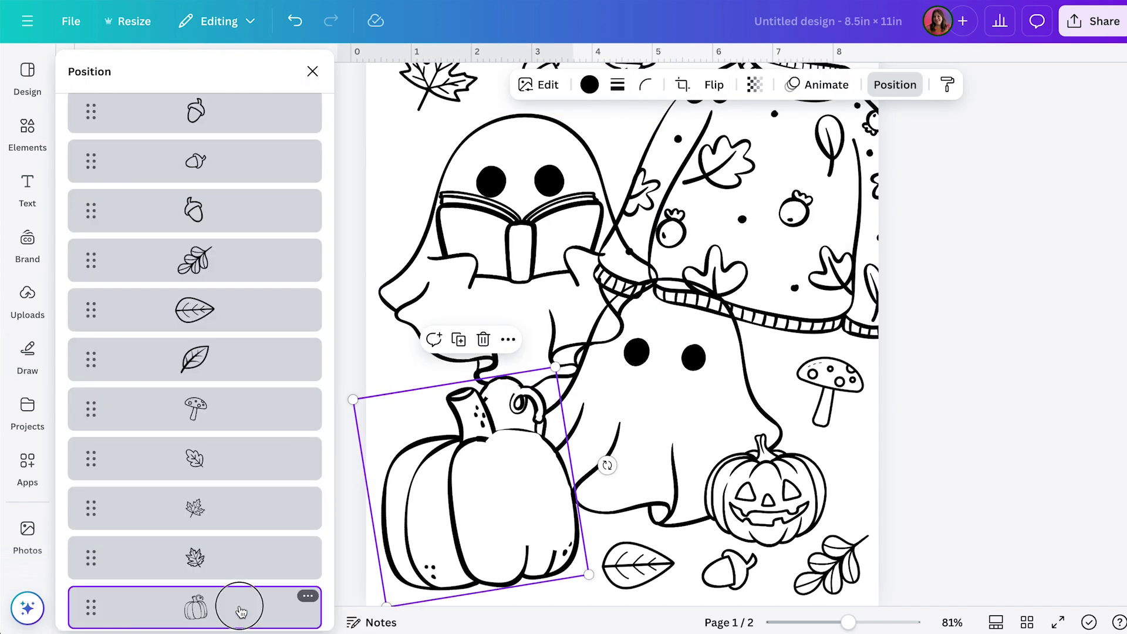
{"action": "mouse_move", "coordinate": [238, 603]}
{"action": "left_mouse_down"}
{"action": "mouse_move", "coordinate": [213, 373]}
{"action": "mouse_move", "coordinate": [231, 189]}
{"action": "left_mouse_up"}
{"action": "scroll", "coordinate": [213, 321], "scroll_direction": "down", "scroll_amount": 5}
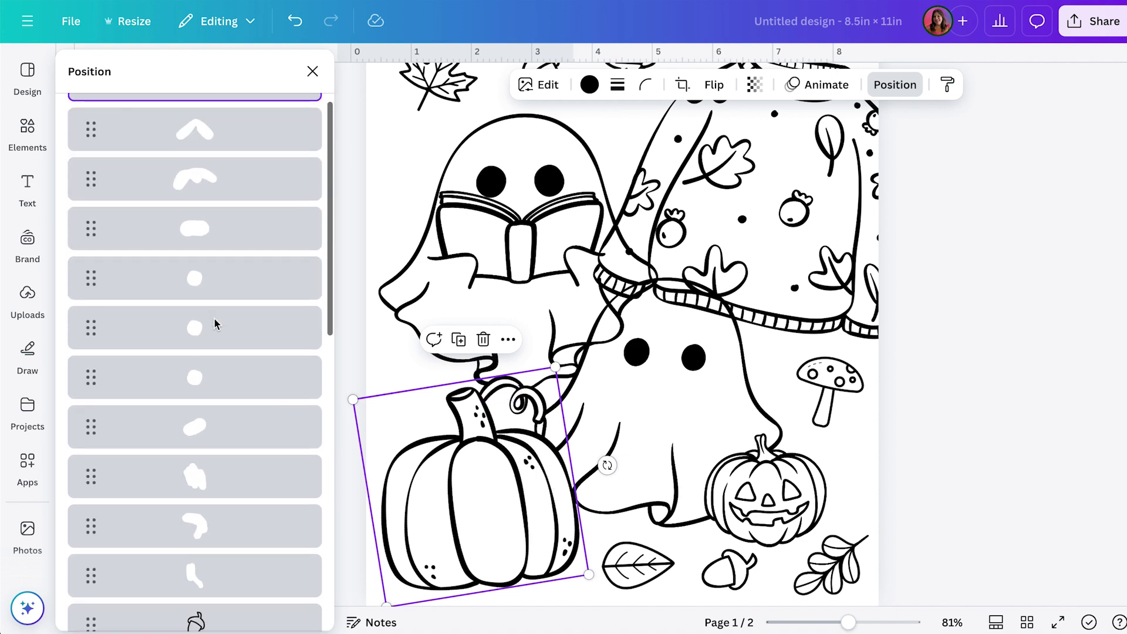
{"action": "left_click", "coordinate": [219, 411], "text": "shift"}
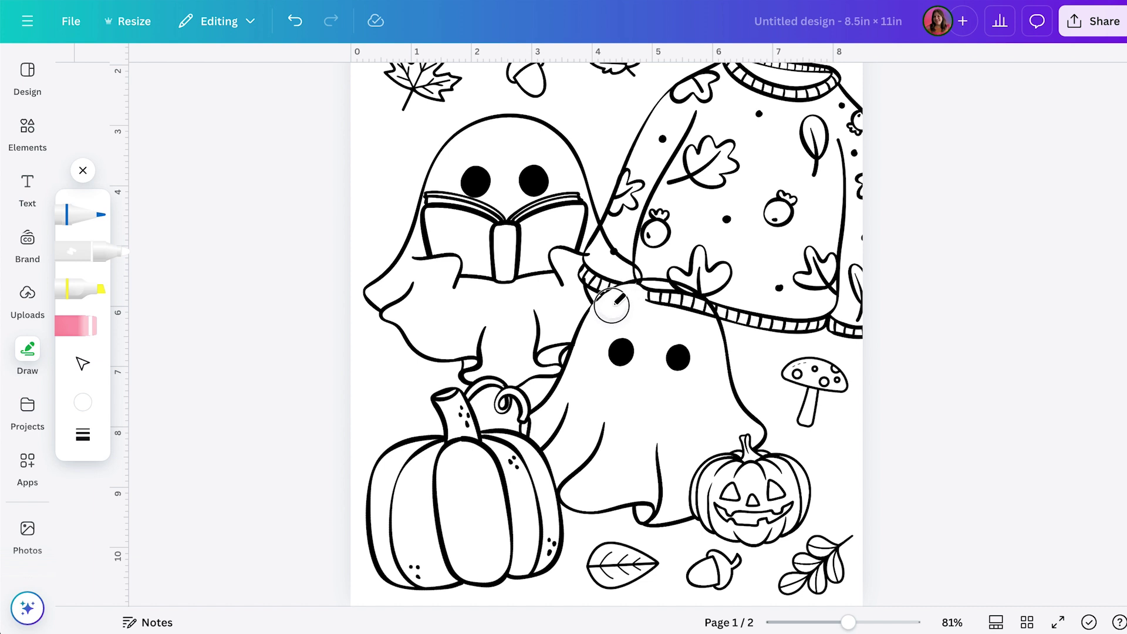
- Paint white over the sweater cuff and move the small ghost up the layer order
{"action": "mouse_move", "coordinate": [645, 300]}
{"action": "left_mouse_down"}
{"action": "mouse_move", "coordinate": [694, 301]}
{"action": "mouse_move", "coordinate": [668, 296]}
{"action": "left_mouse_up"}
{"action": "key", "text": "Escape"}
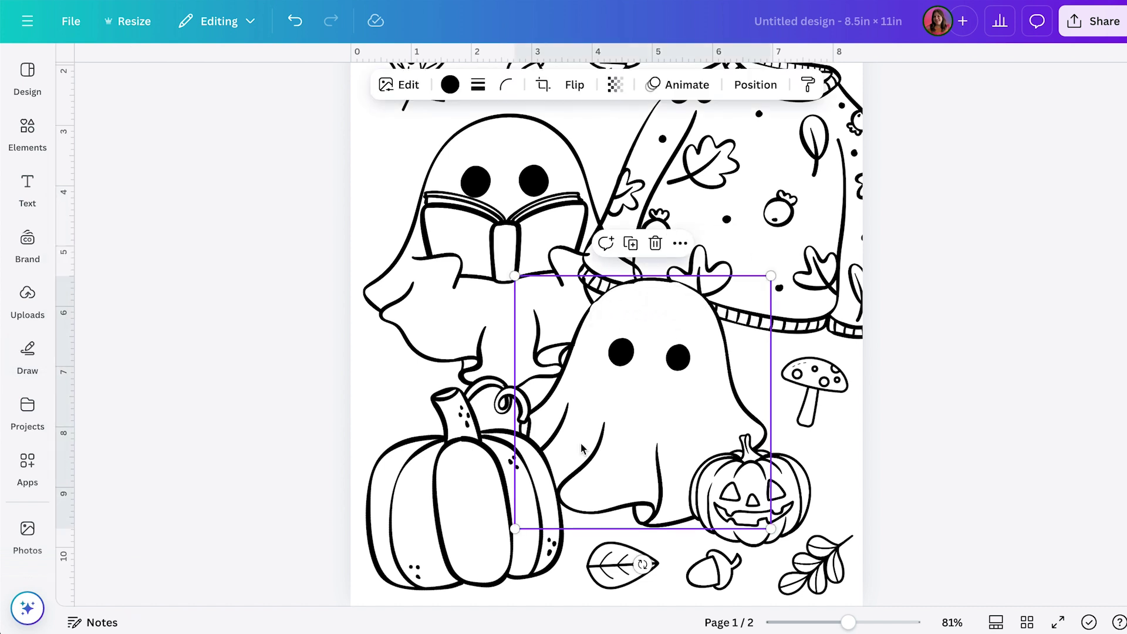
{"action": "left_click", "coordinate": [760, 94]}
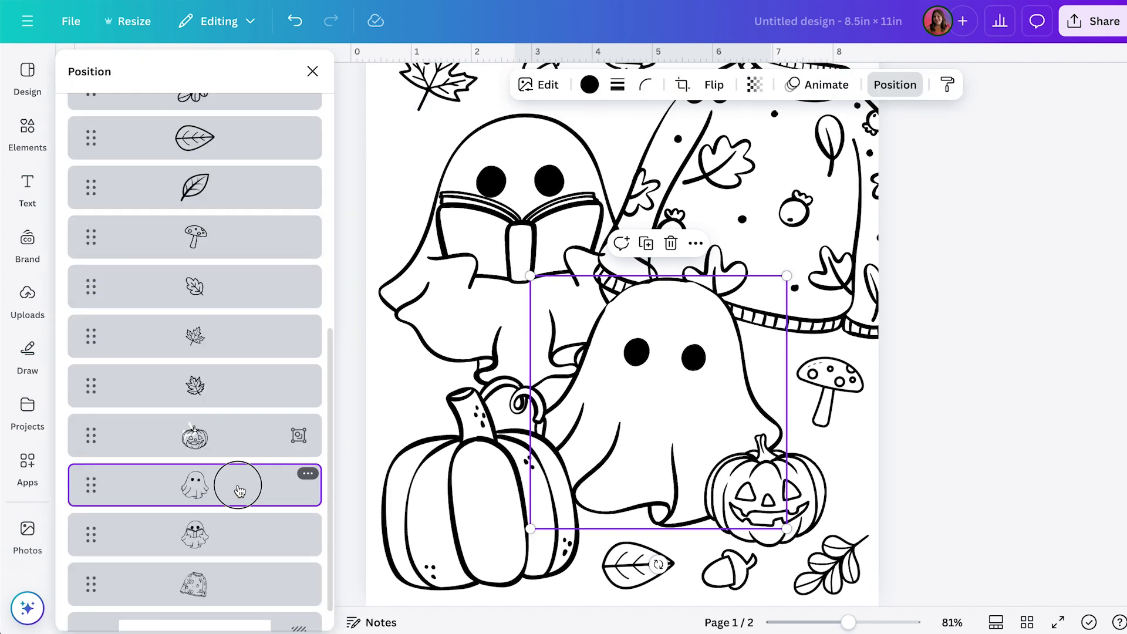
{"action": "left_click_drag", "start_coordinate": [236, 483], "coordinate": [244, 194]}
{"action": "scroll", "coordinate": [236, 354], "scroll_direction": "up", "scroll_amount": 8}
- Group the small ghost with its white fill shapes and place the group below the frame layer
{"action": "left_click", "coordinate": [236, 243], "text": "shift"}
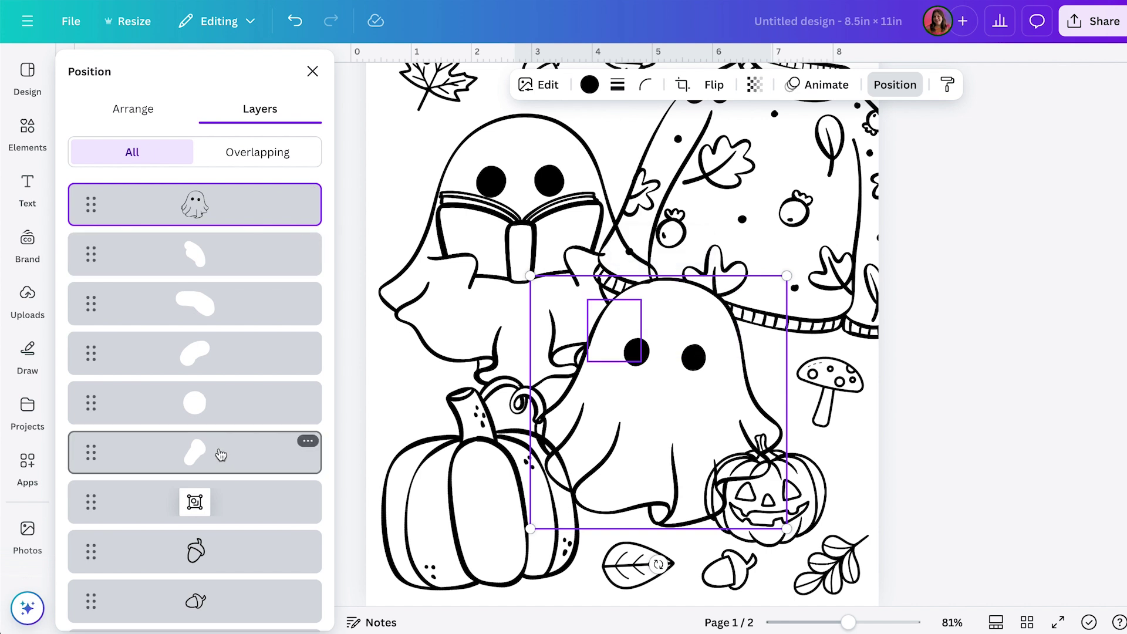
{"action": "left_click", "coordinate": [222, 455], "text": "shift"}
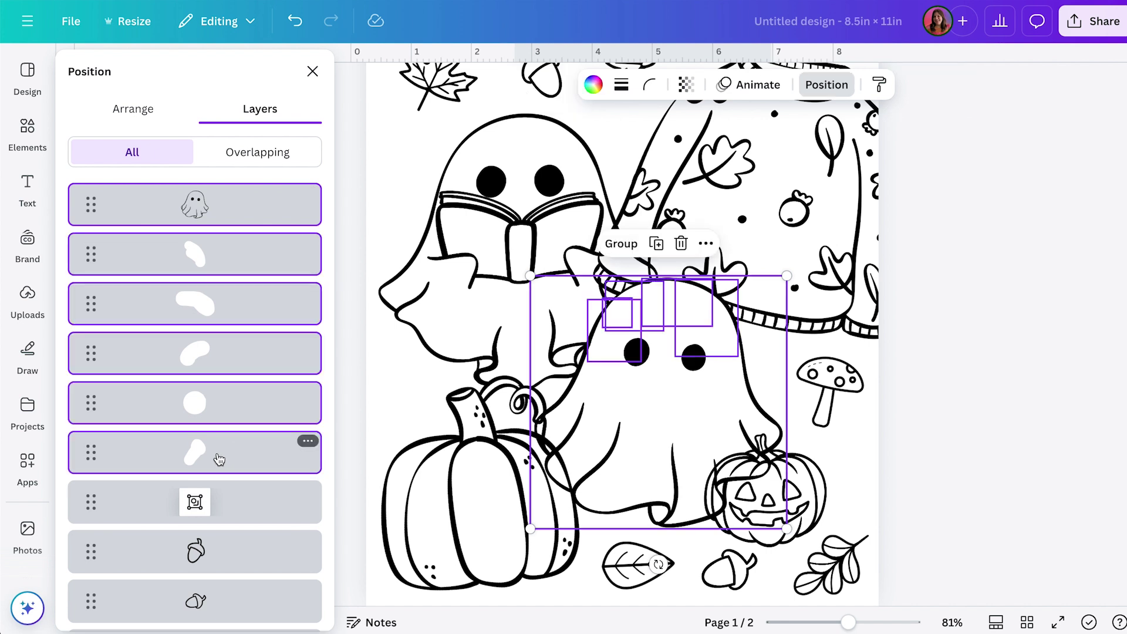
{"action": "left_click", "coordinate": [621, 244]}
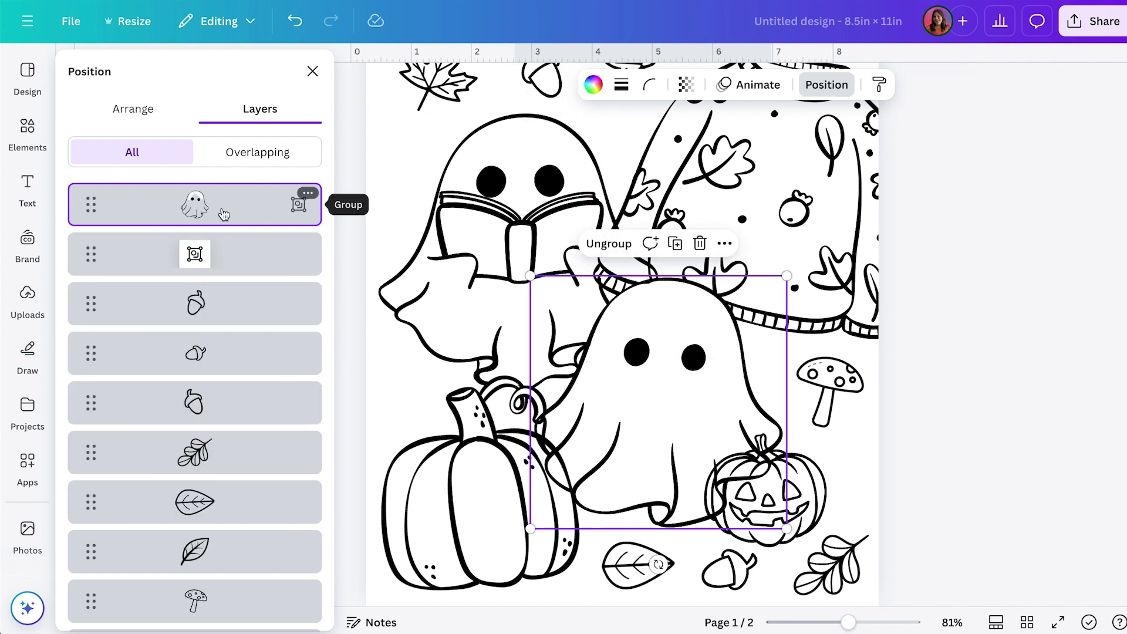
{"action": "left_click_drag", "start_coordinate": [223, 214], "coordinate": [221, 276]}
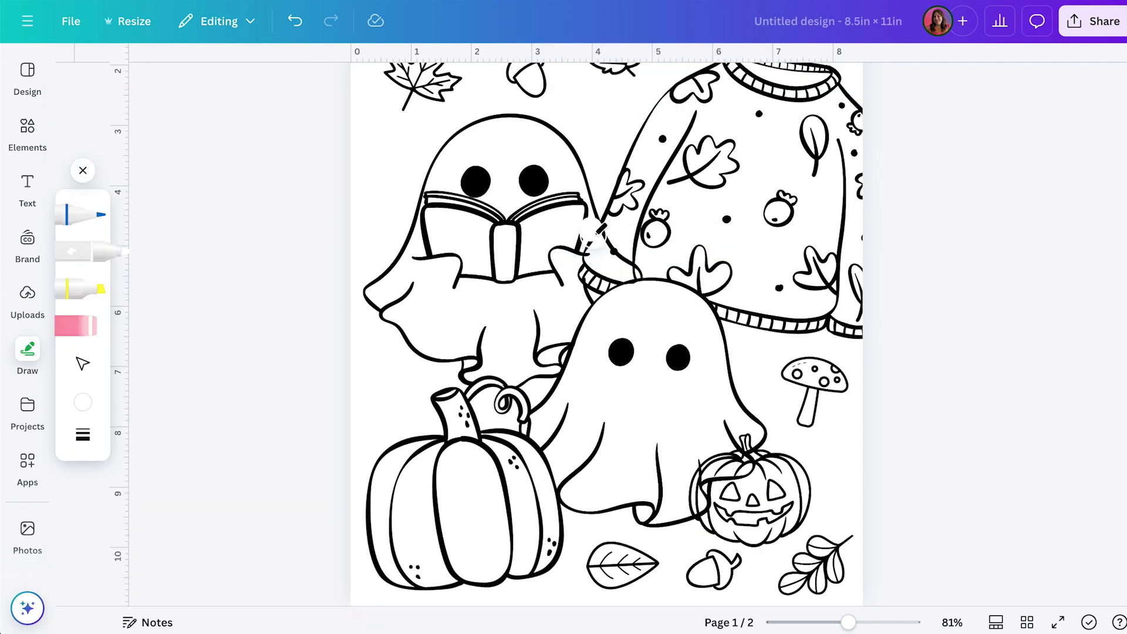
- Erase the stray lines between the ghosts, then raise the reading ghost in Layers and select it with its three white fills
{"action": "mouse_move", "coordinate": [592, 239]}
{"action": "left_mouse_down"}
{"action": "mouse_move", "coordinate": [601, 262]}
{"action": "mouse_move", "coordinate": [622, 272]}
{"action": "mouse_move", "coordinate": [586, 275]}
{"action": "mouse_move", "coordinate": [576, 255]}
{"action": "mouse_move", "coordinate": [595, 292]}
{"action": "mouse_move", "coordinate": [576, 237]}
{"action": "mouse_move", "coordinate": [593, 246]}
{"action": "mouse_move", "coordinate": [566, 184]}
{"action": "mouse_move", "coordinate": [583, 282]}
{"action": "left_mouse_up"}
{"action": "key", "text": "Escape"}
{"action": "left_click", "coordinate": [741, 85]}
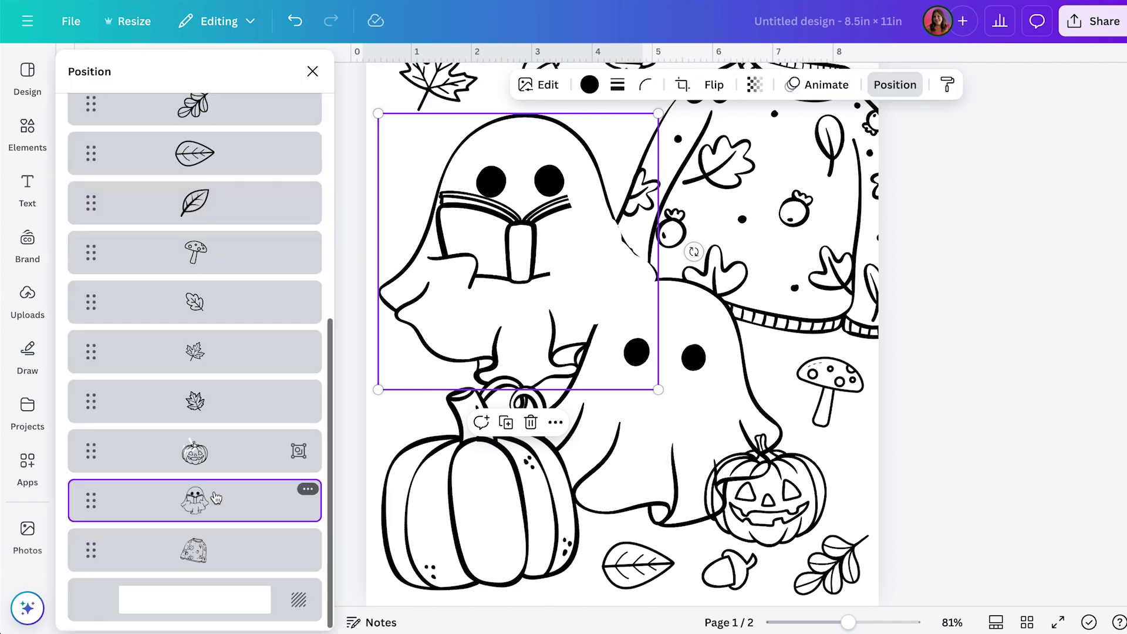
{"action": "left_click_drag", "start_coordinate": [214, 498], "coordinate": [208, 189]}
{"action": "left_click", "coordinate": [212, 252], "text": "shift"}
{"action": "left_click", "coordinate": [219, 300], "text": "shift"}
{"action": "left_click", "coordinate": [226, 351], "text": "shift"}
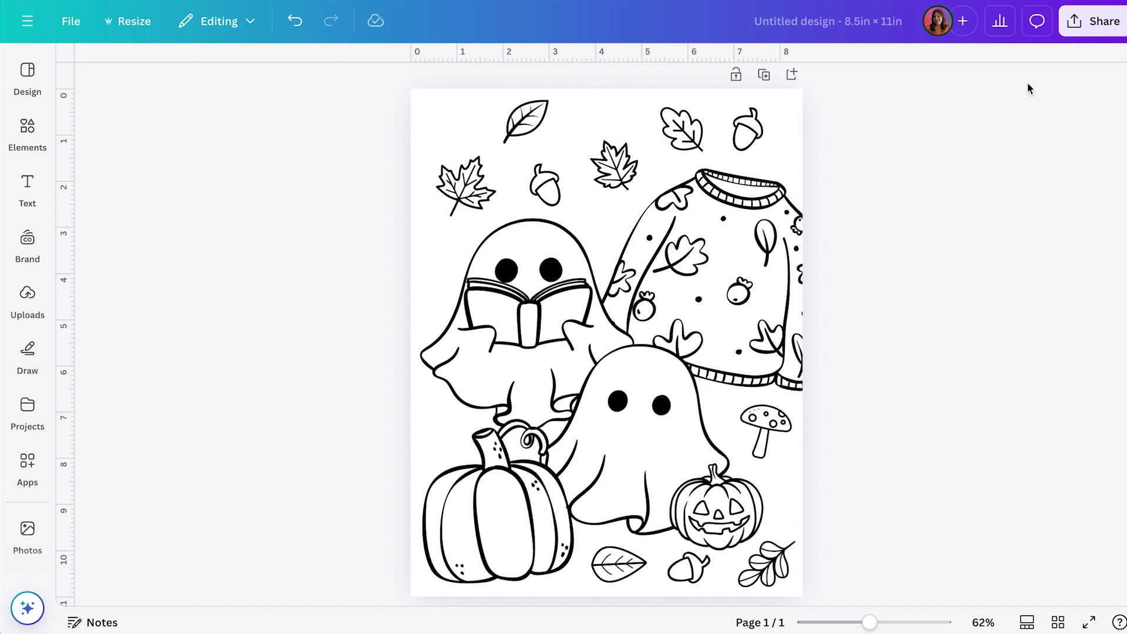
- Download the coloring page as a flattened PDF Print file
{"action": "left_click", "coordinate": [1102, 30]}
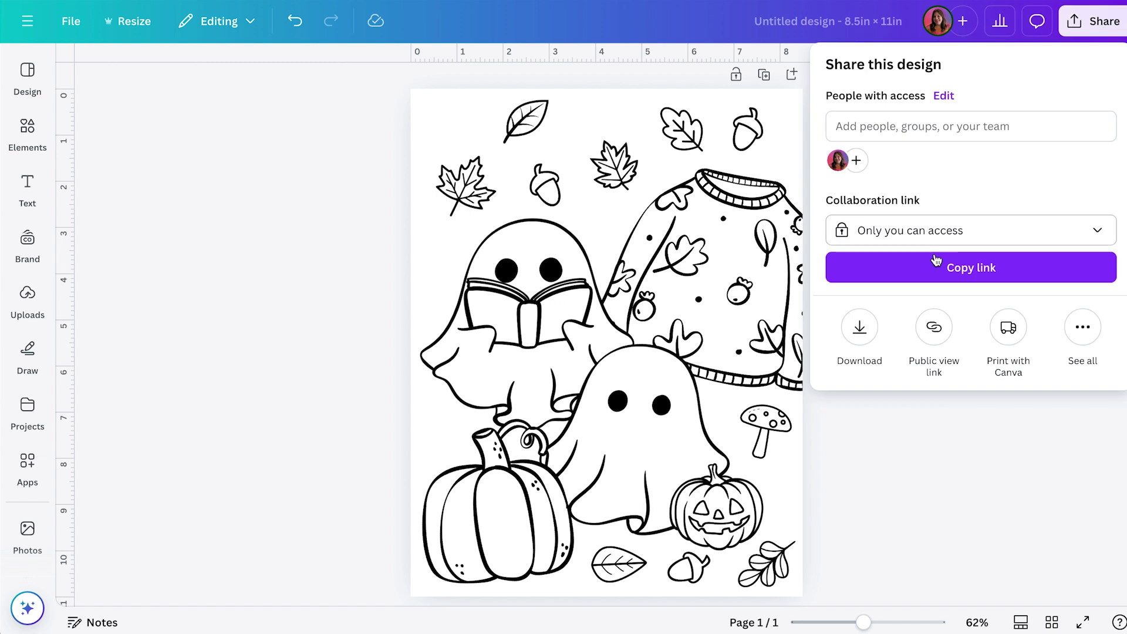
{"action": "left_click", "coordinate": [859, 329]}
{"action": "left_click", "coordinate": [1026, 130]}
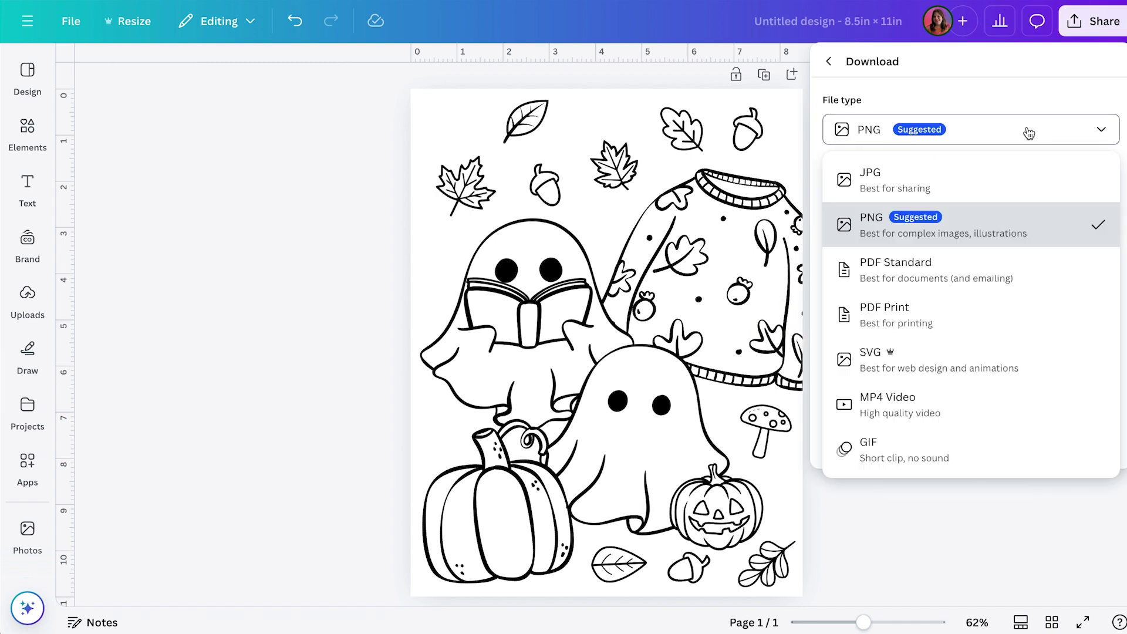
{"action": "left_click", "coordinate": [983, 309]}
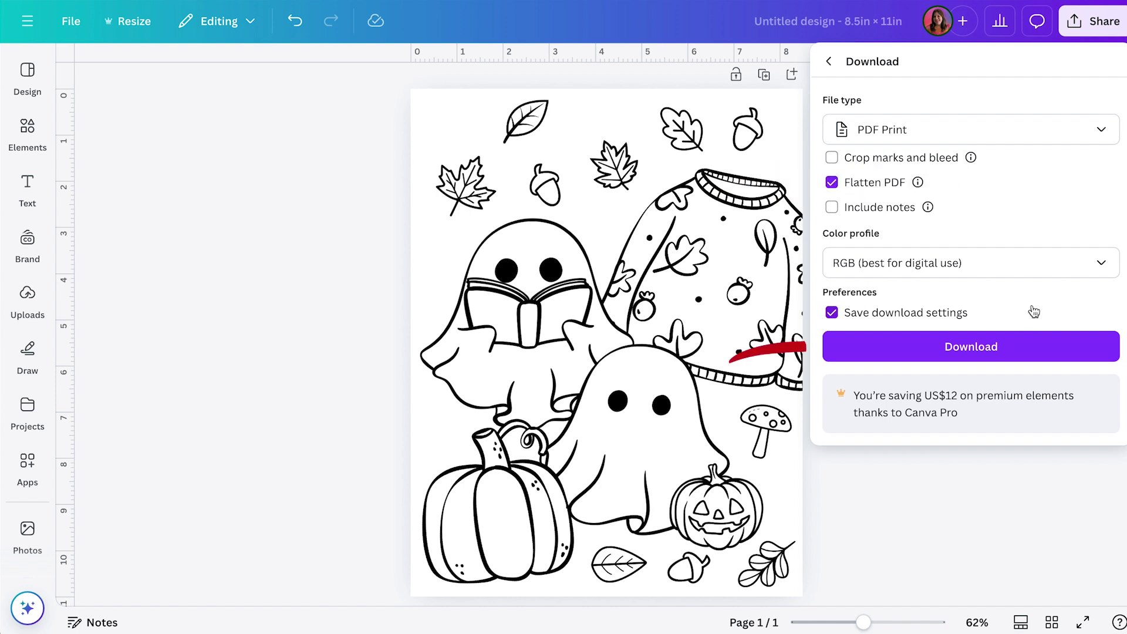
{"action": "left_click", "coordinate": [999, 347]}
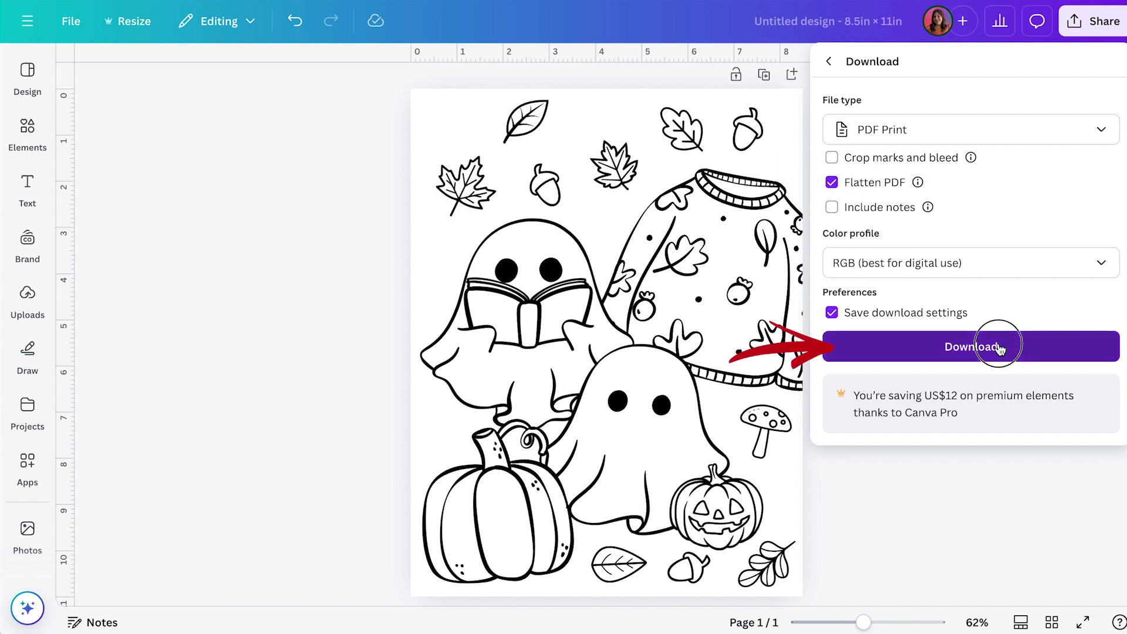